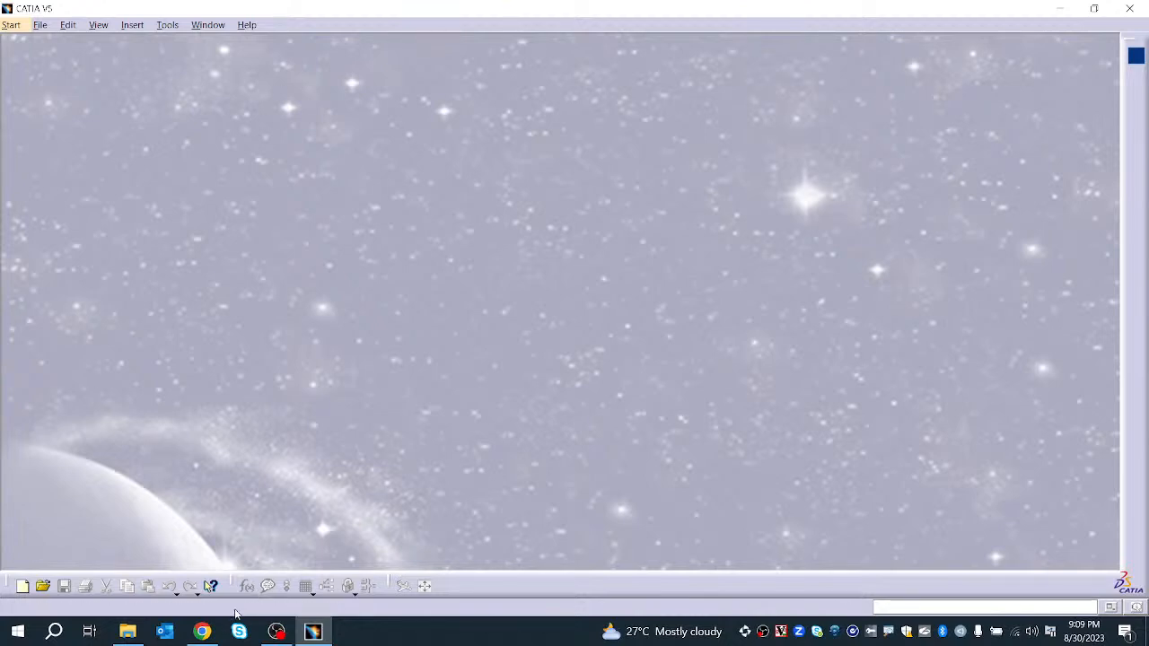
Create a new part named Part1 in the Generative Shape Design workbench
click(12, 25)
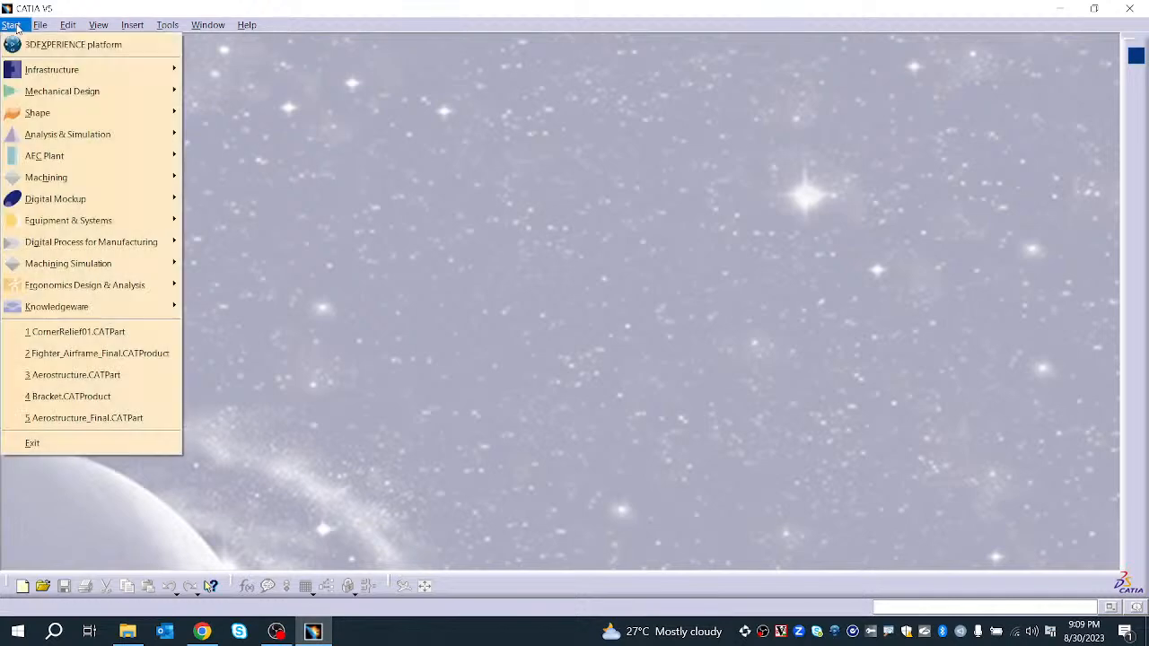
mouse_move(47, 117)
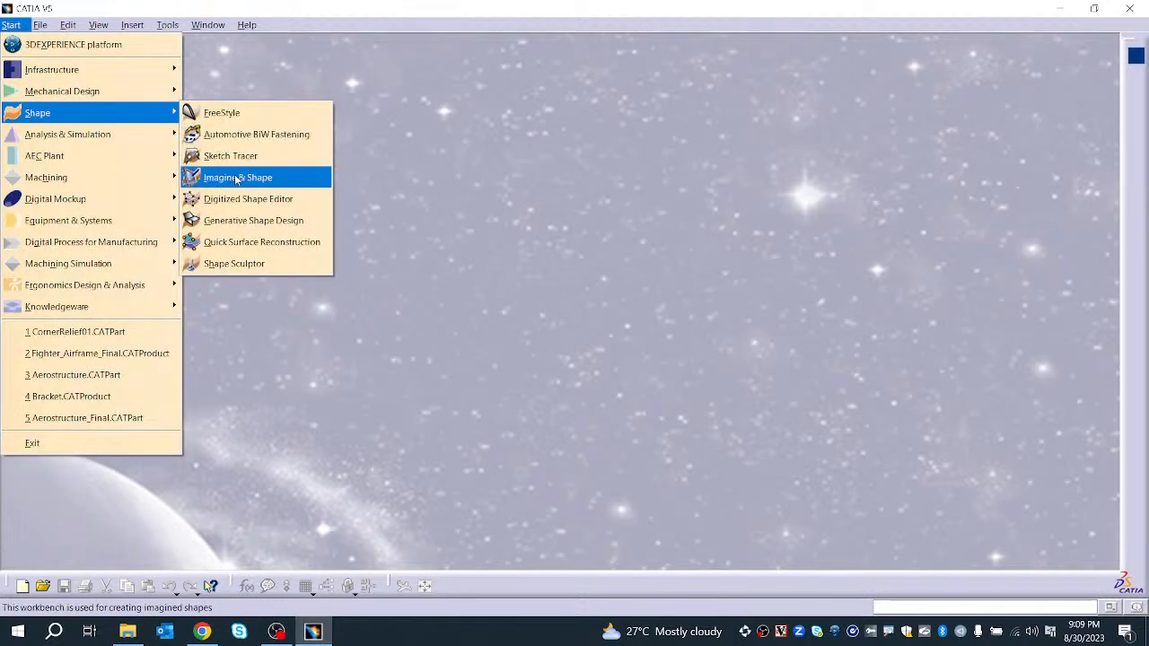
click(237, 218)
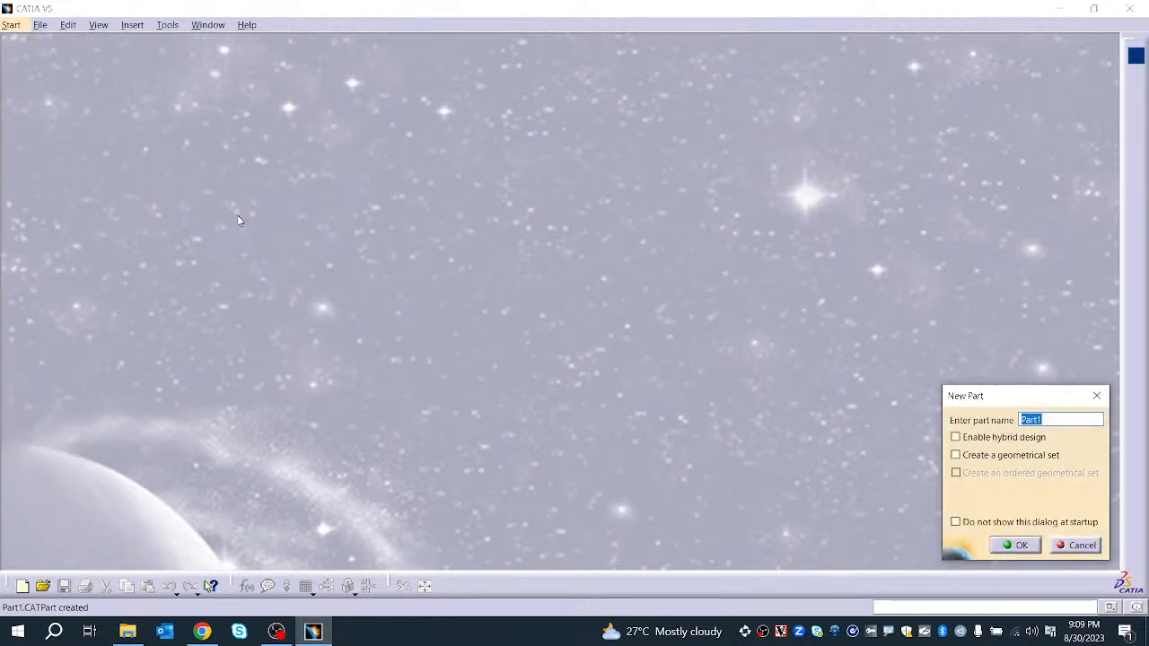
click(1017, 545)
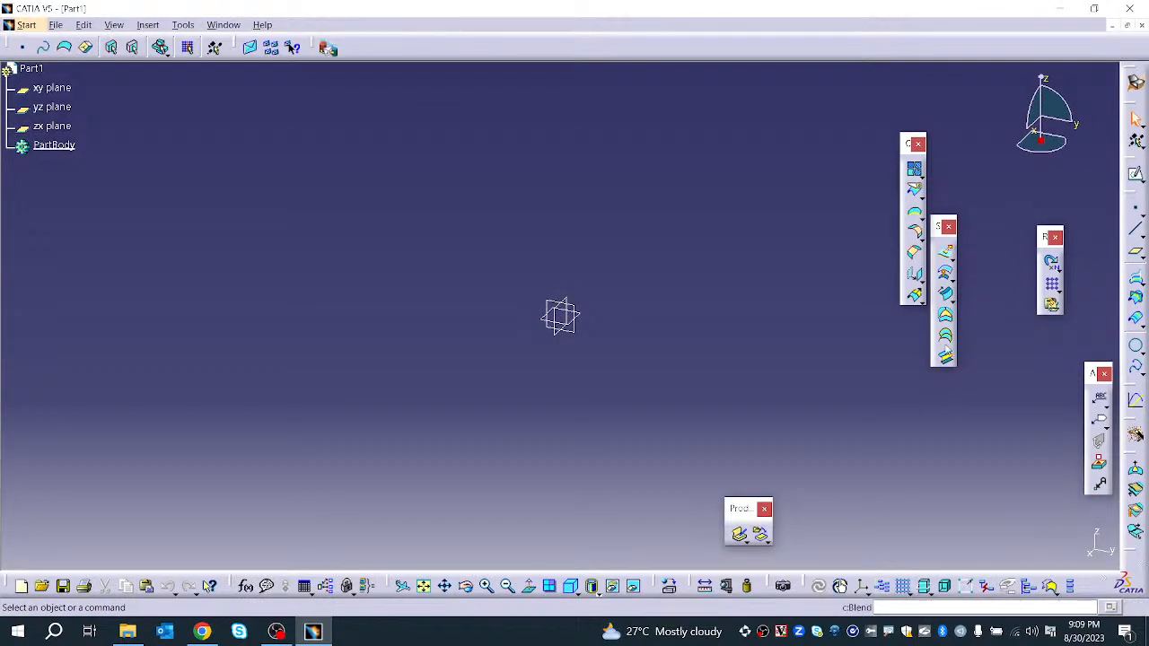
Dock the floating operations toolbar along the upper edge and place the Surfaces and Wireframe toolbars horizontally over the work area
drag(911, 144, 777, 47)
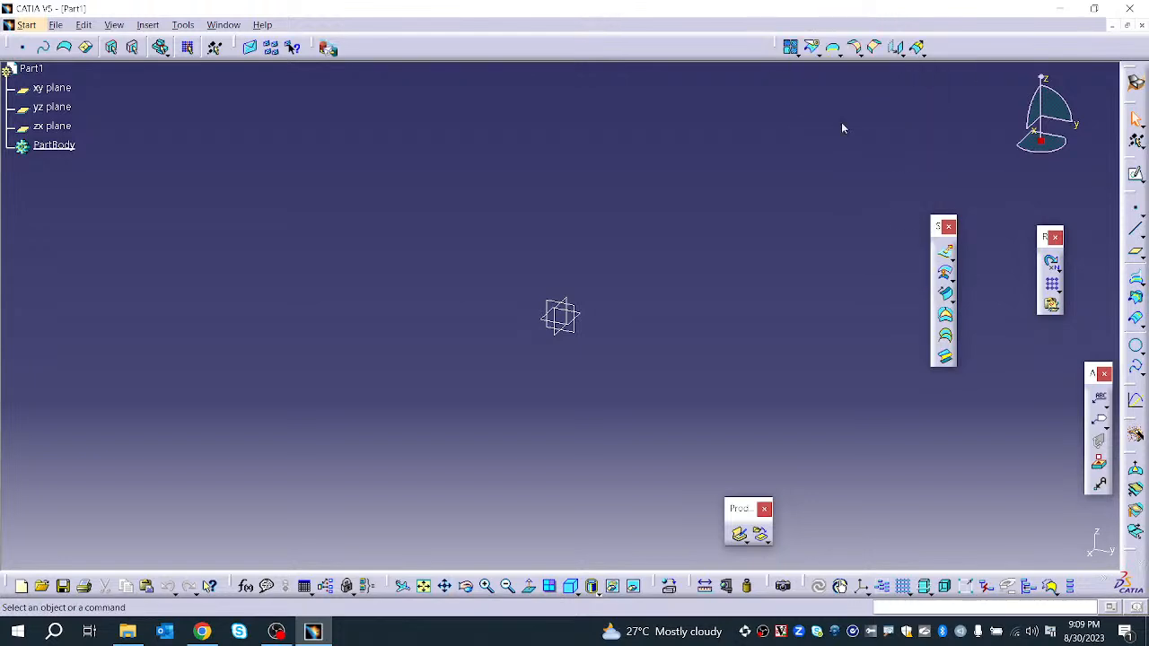
drag(933, 229, 765, 187)
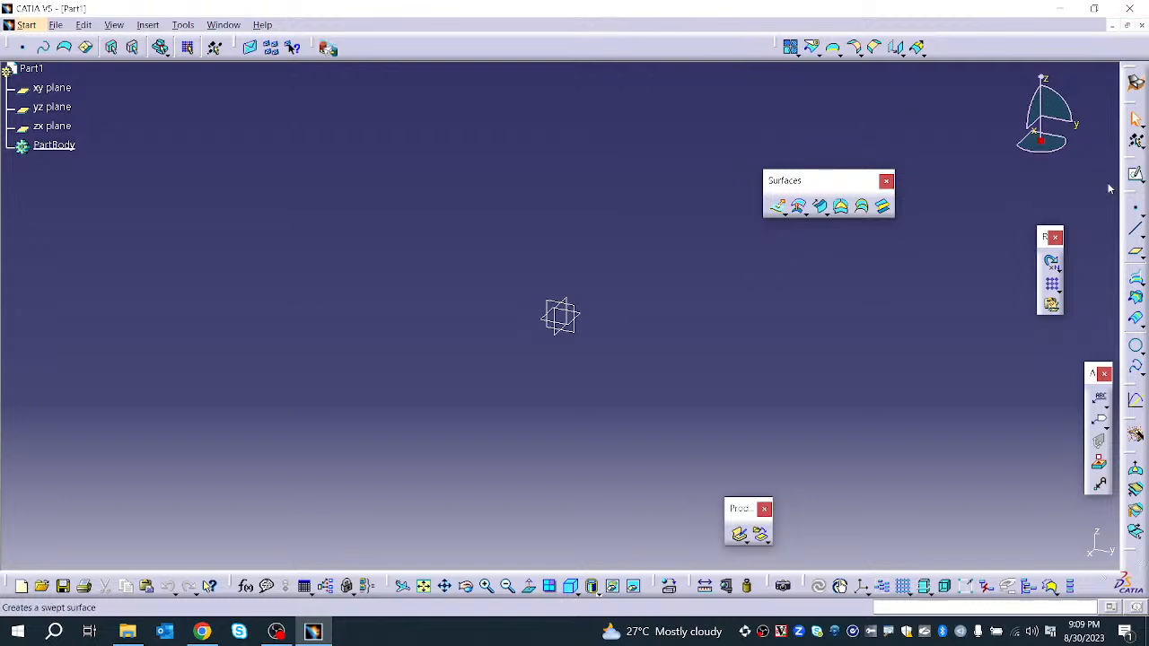
drag(1135, 186, 701, 113)
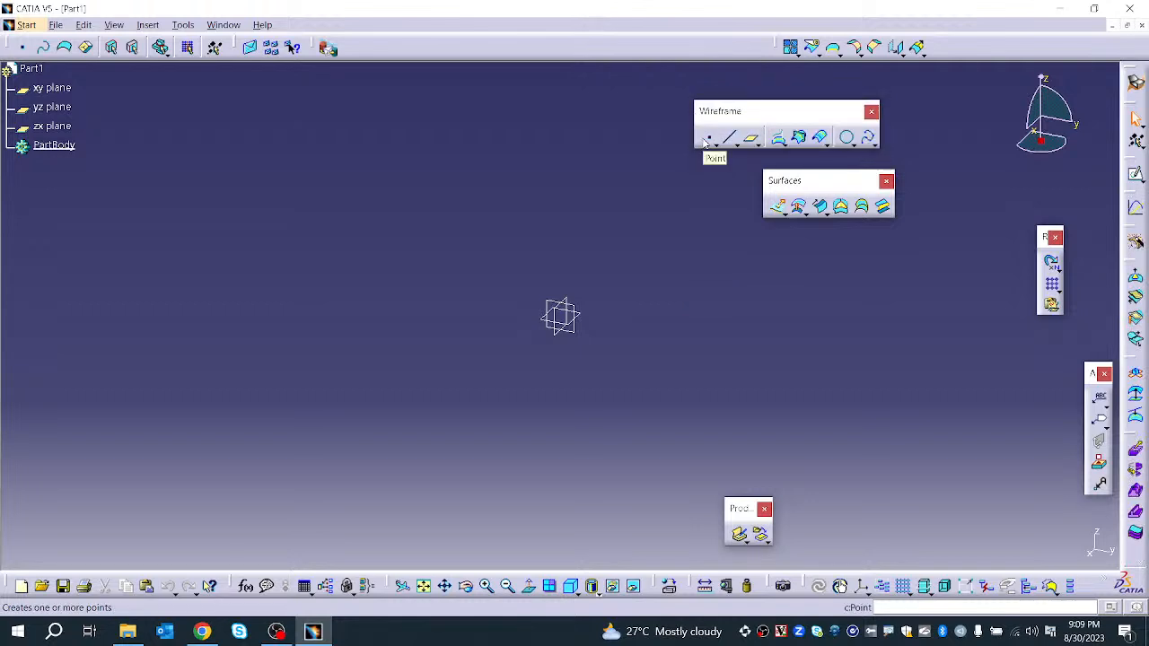
click(828, 146)
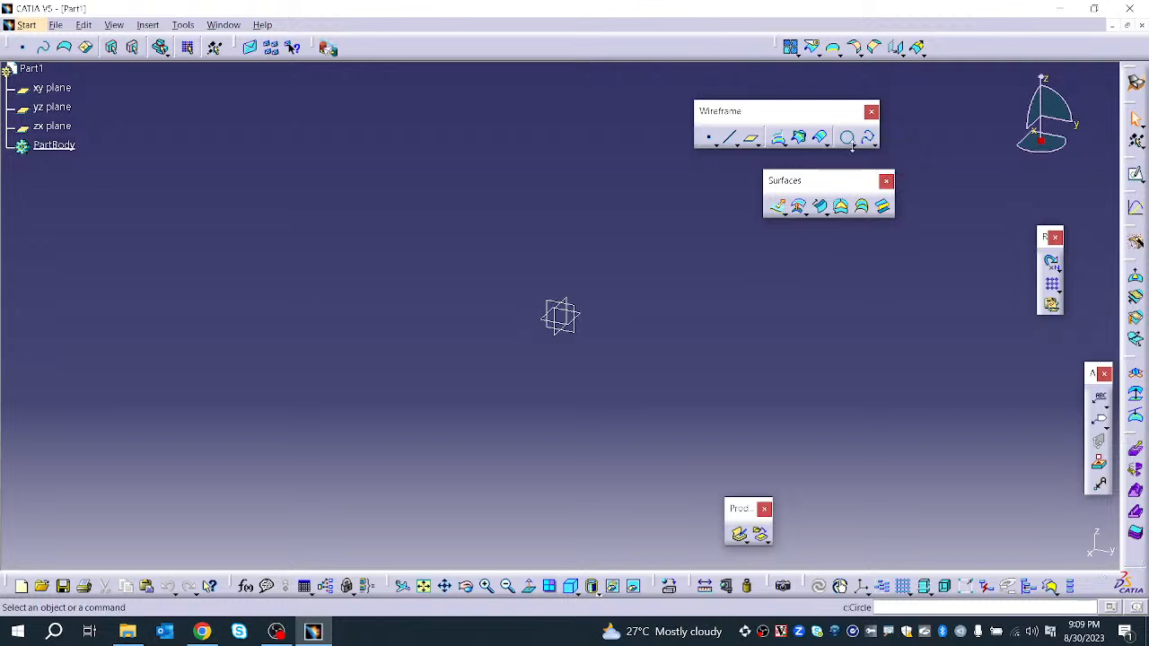
click(852, 144)
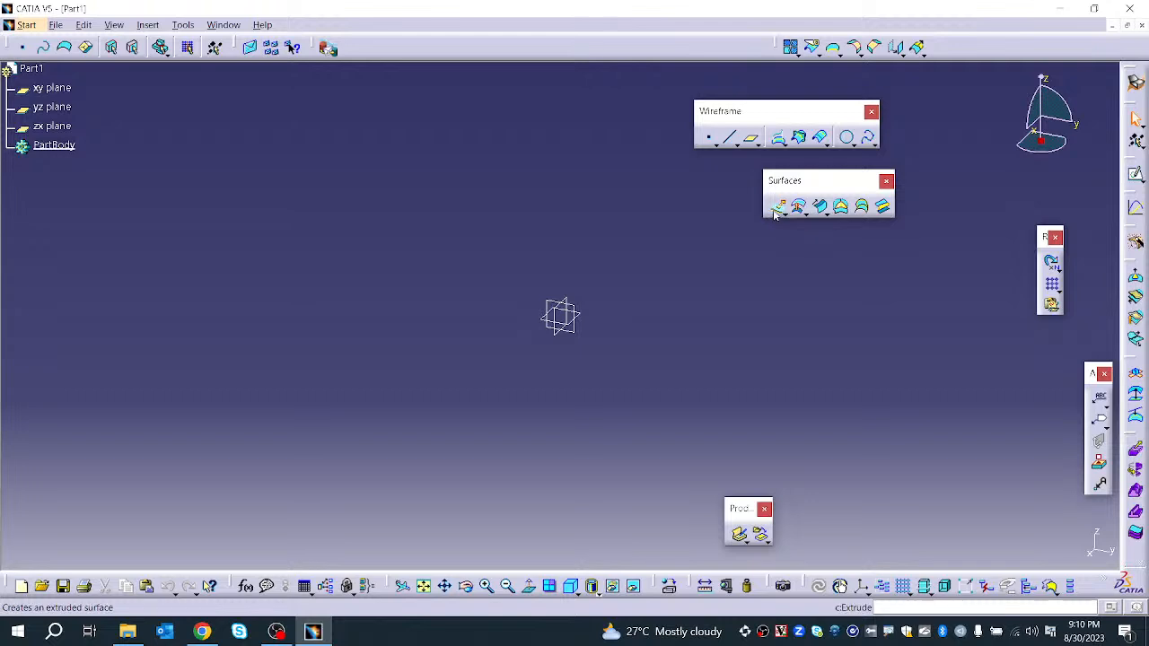
click(779, 214)
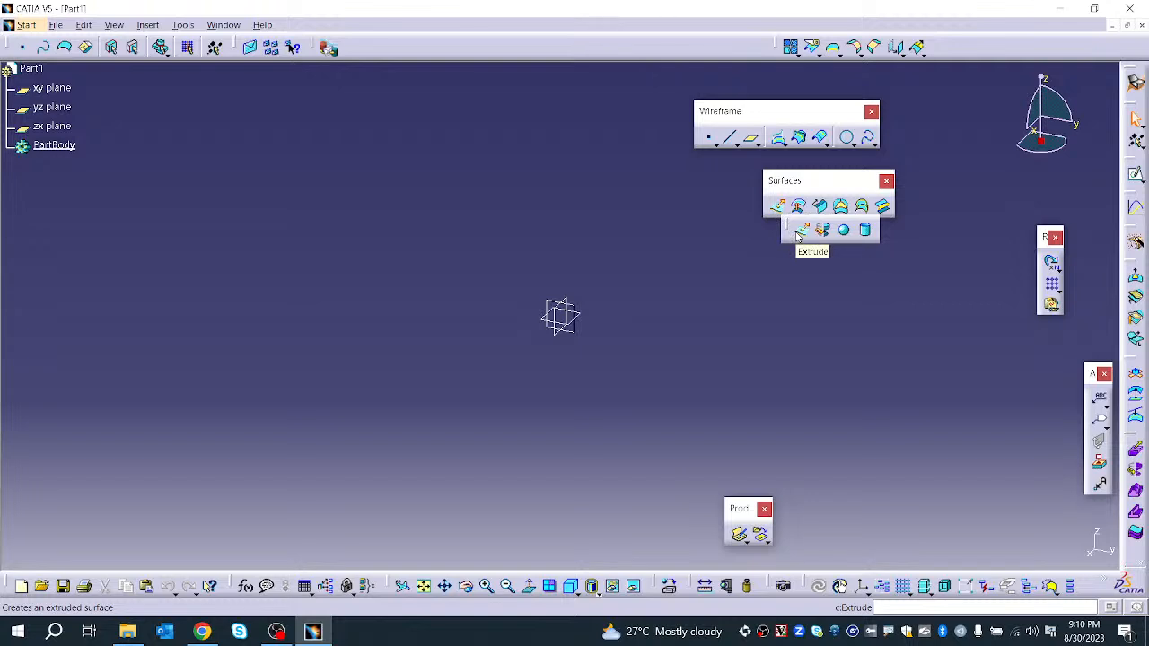
click(797, 233)
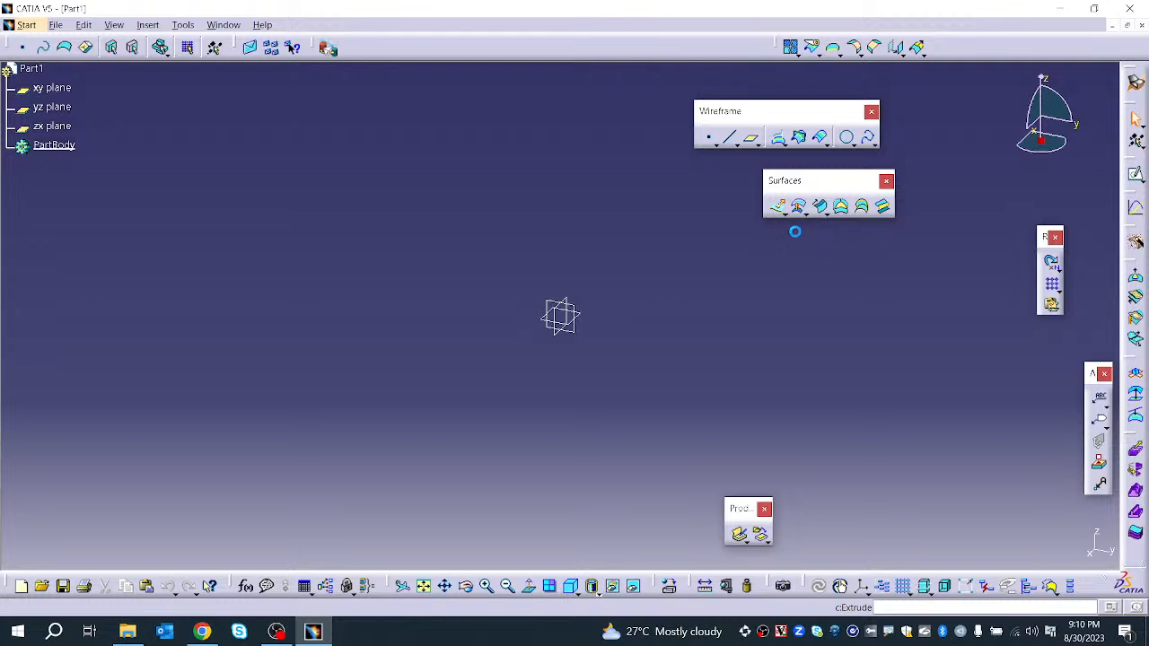
drag(969, 317, 783, 233)
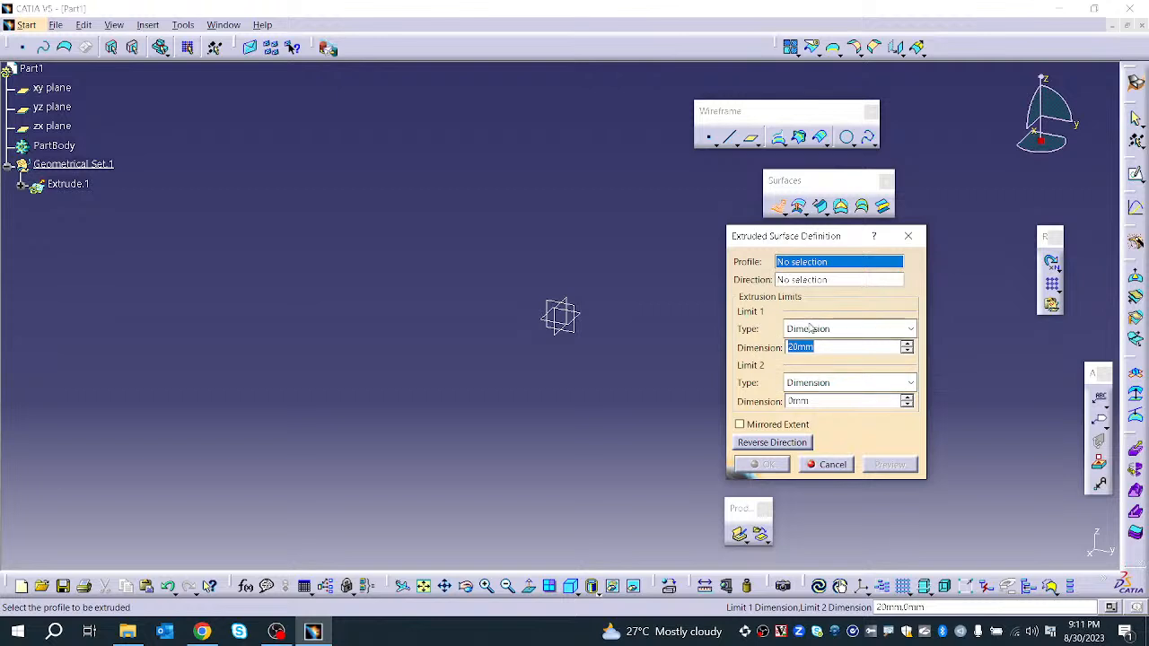
click(810, 328)
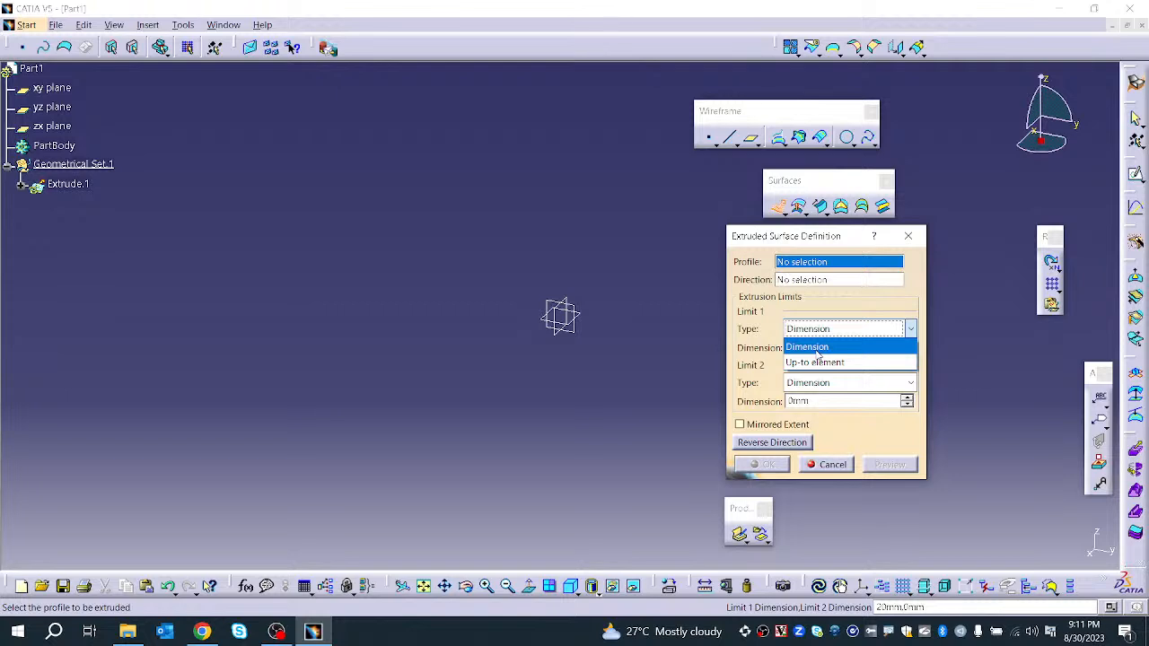
click(817, 464)
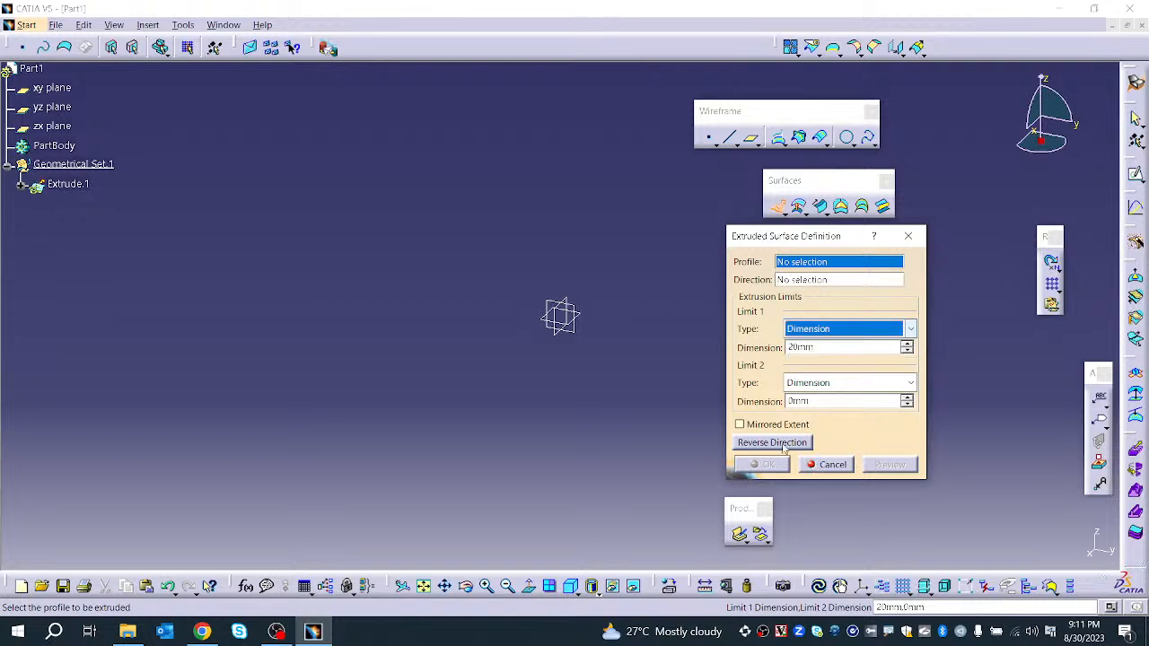
click(840, 465)
Open EX-1 SurfExtrude.CATPart from the GSD CREATING SURAFCE folder inside 3DEXPERIENCE & V5 > GSD 3DXML
click(55, 24)
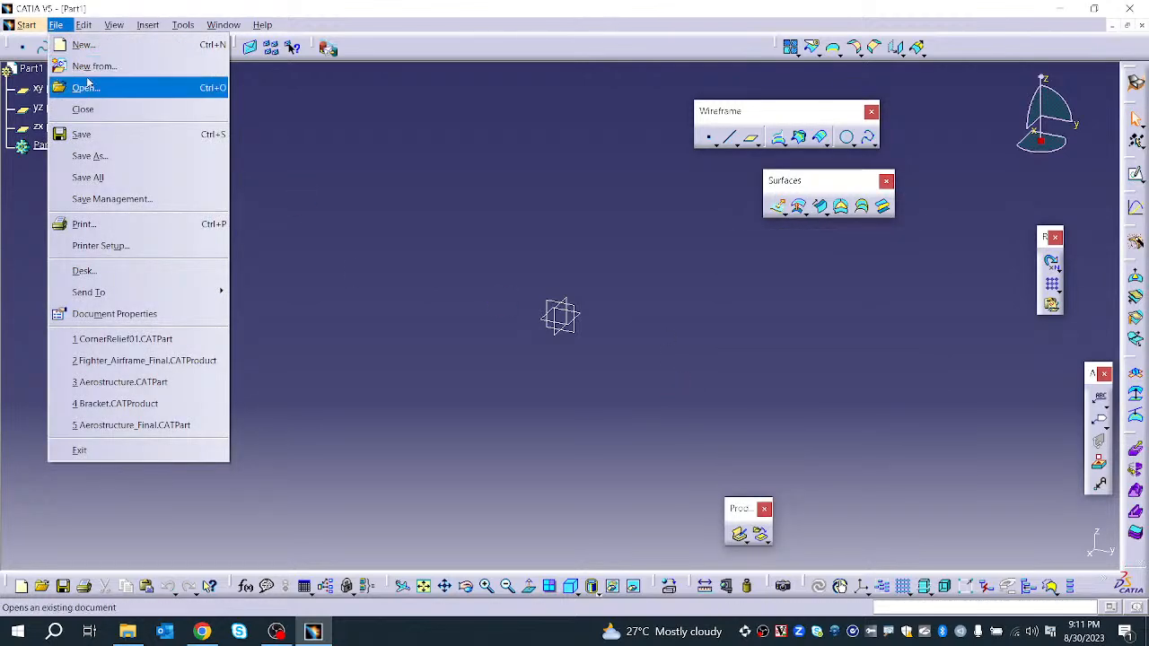
click(94, 85)
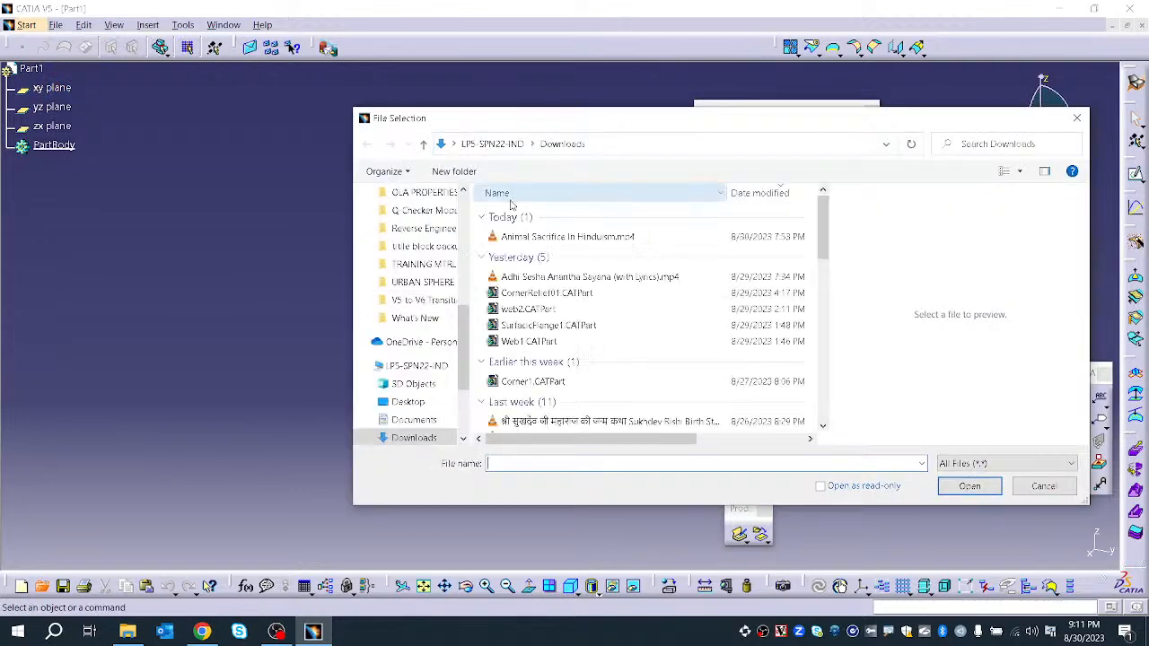
click(422, 210)
scroll(431, 237, up, 1)
scroll(429, 241, up, 2)
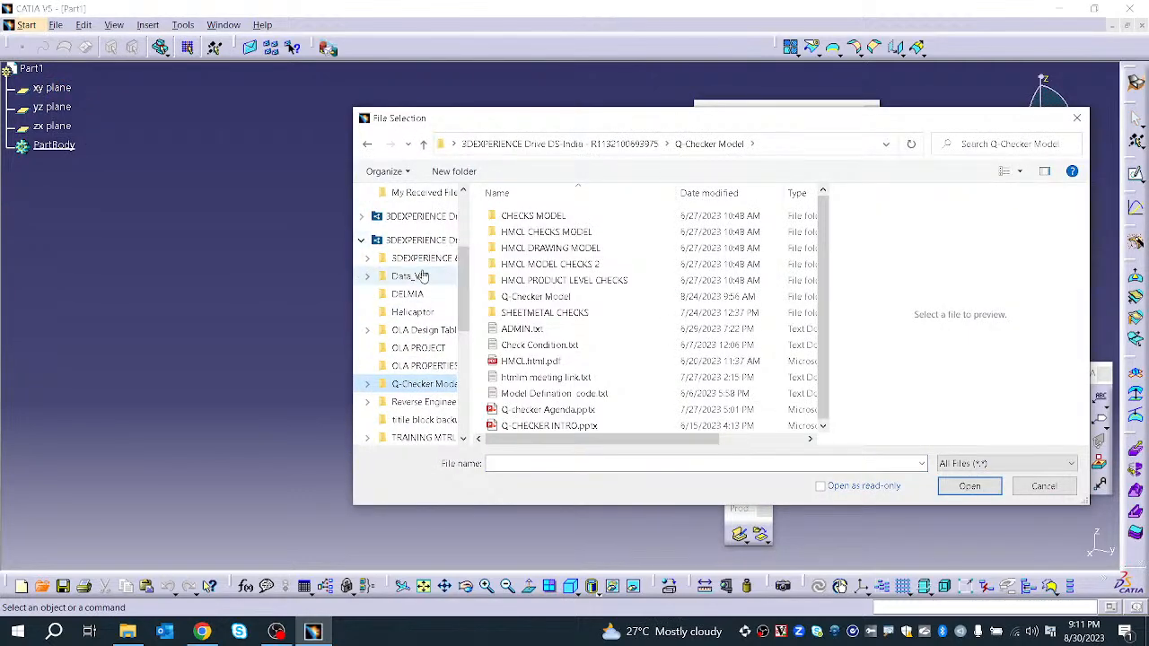
click(421, 258)
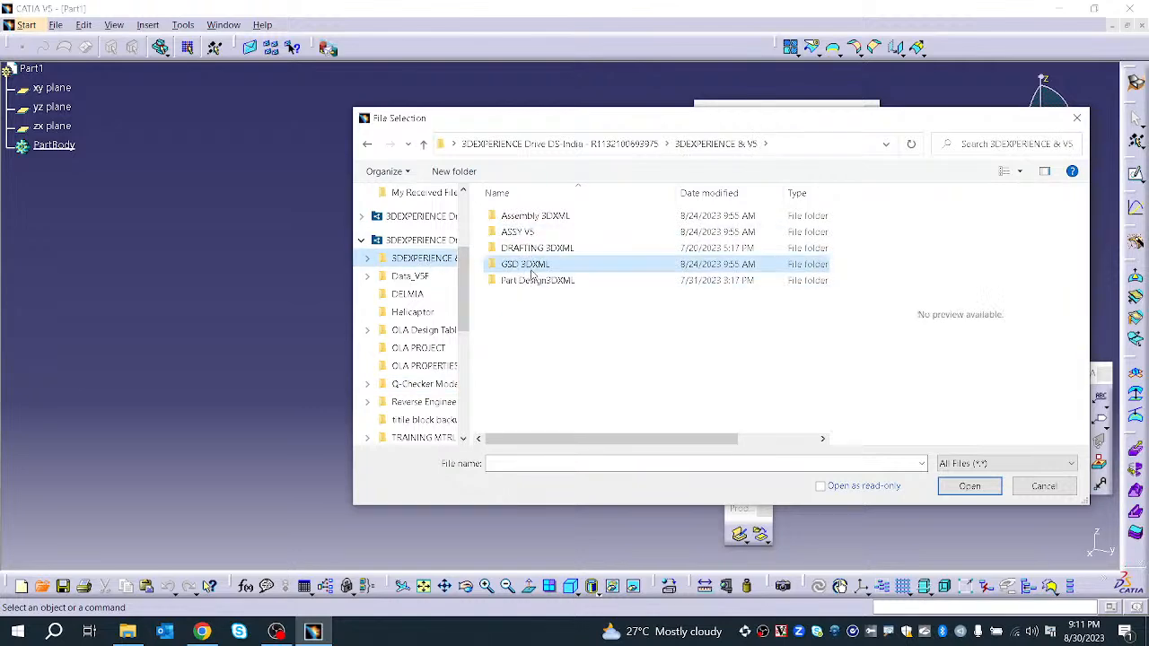
double_click(524, 263)
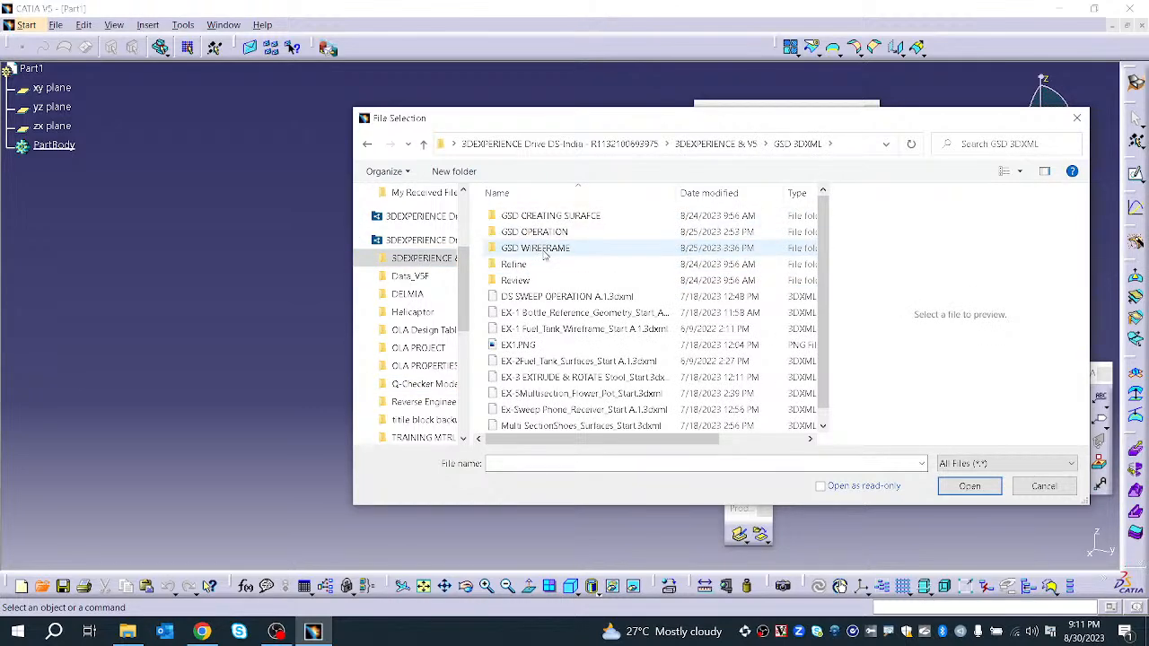
double_click(560, 218)
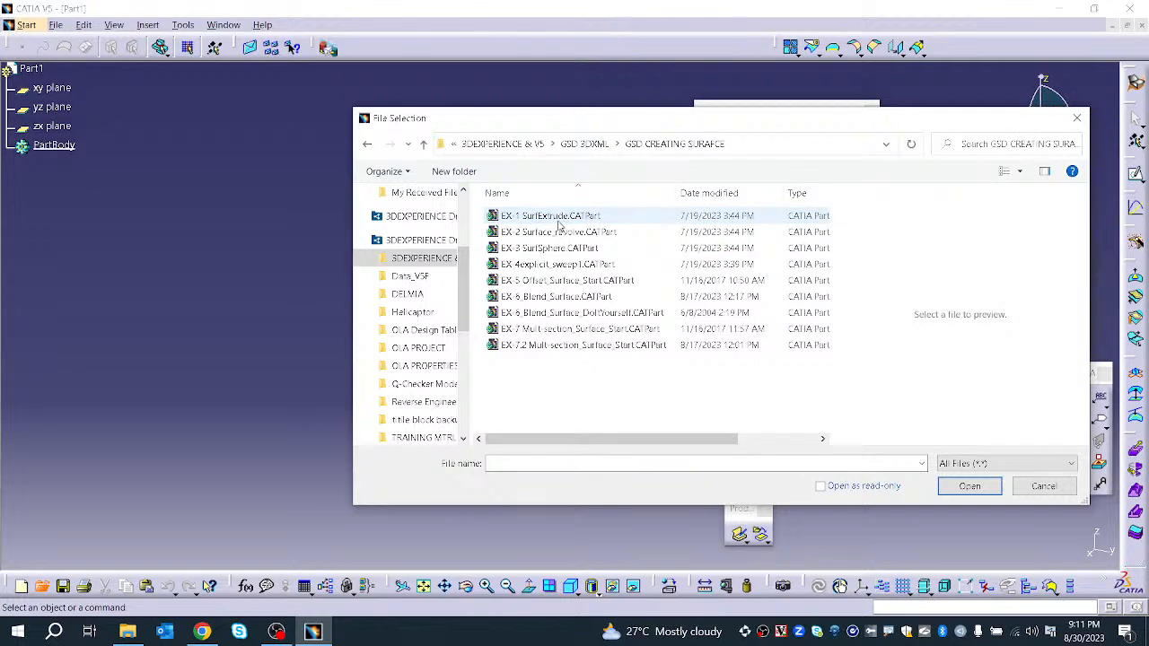
click(560, 219)
click(968, 487)
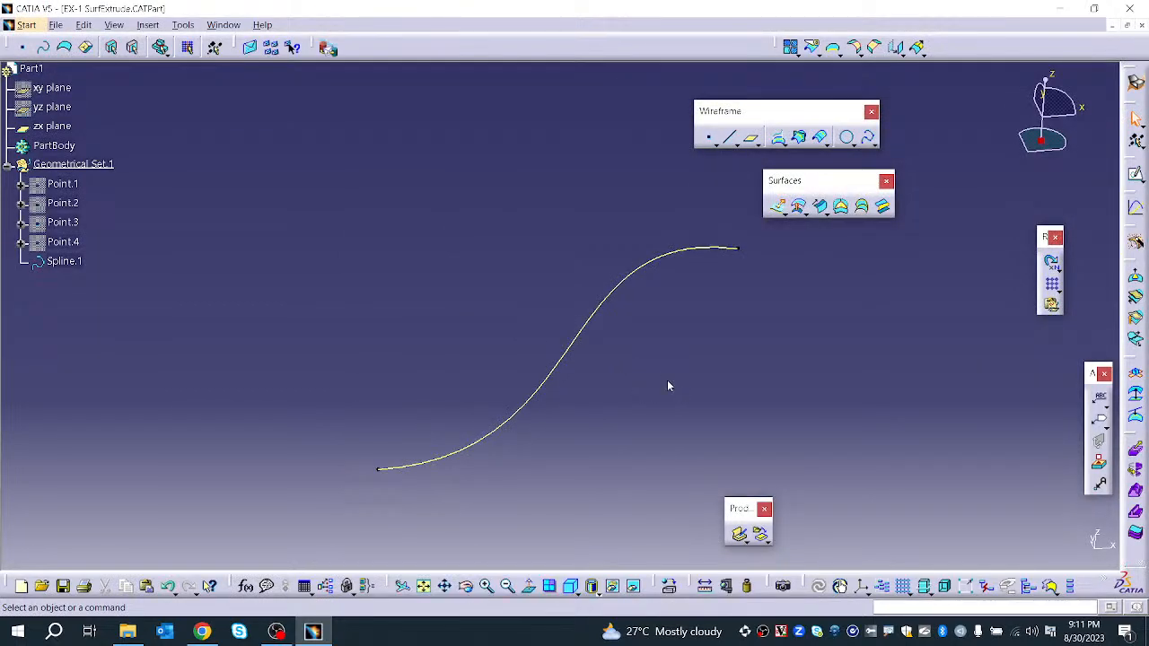
Start an extruded surface with the S-shaped Spline.1 as its profile
middle_drag(326, 330, 525, 344)
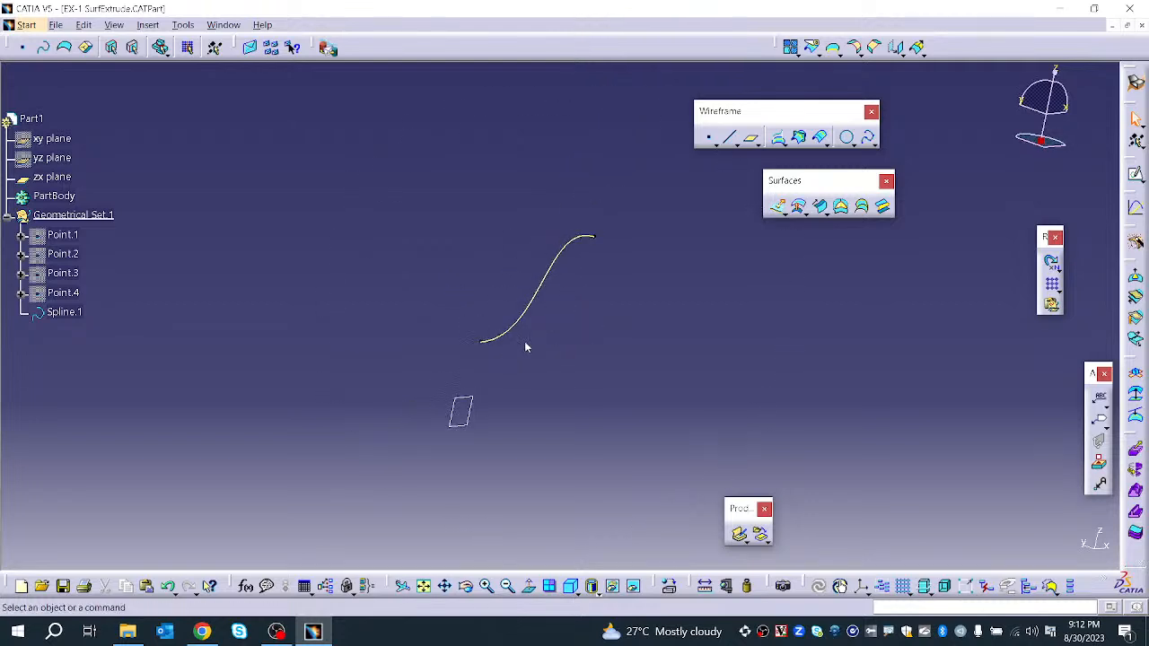
click(777, 206)
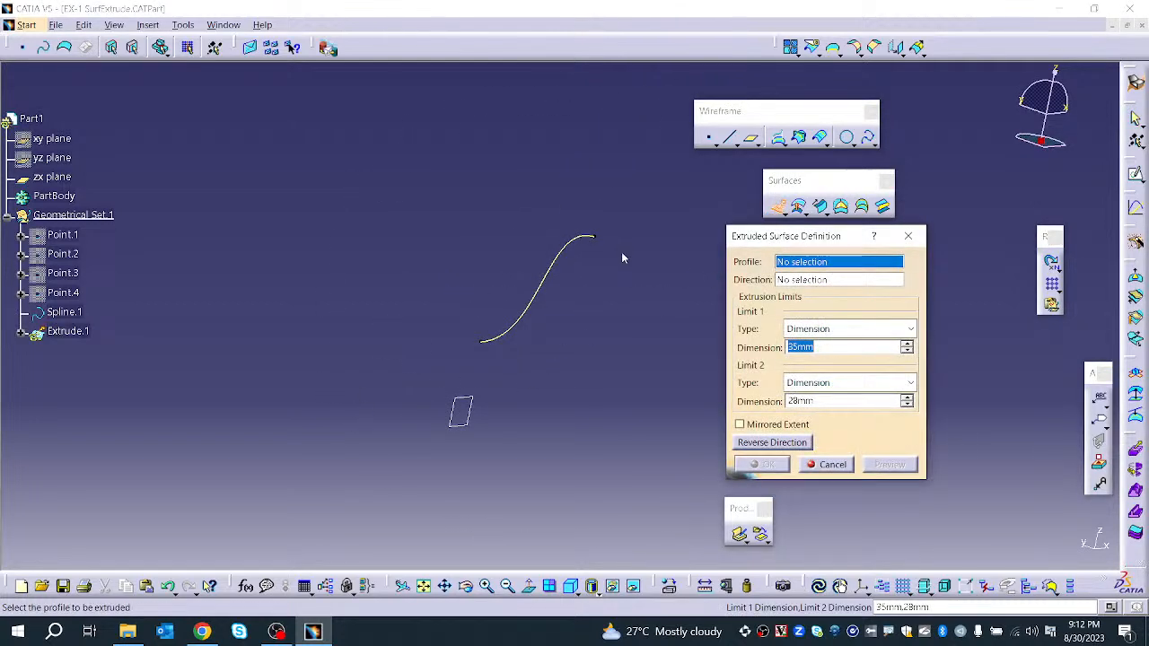
click(531, 307)
middle_drag(589, 381, 598, 343)
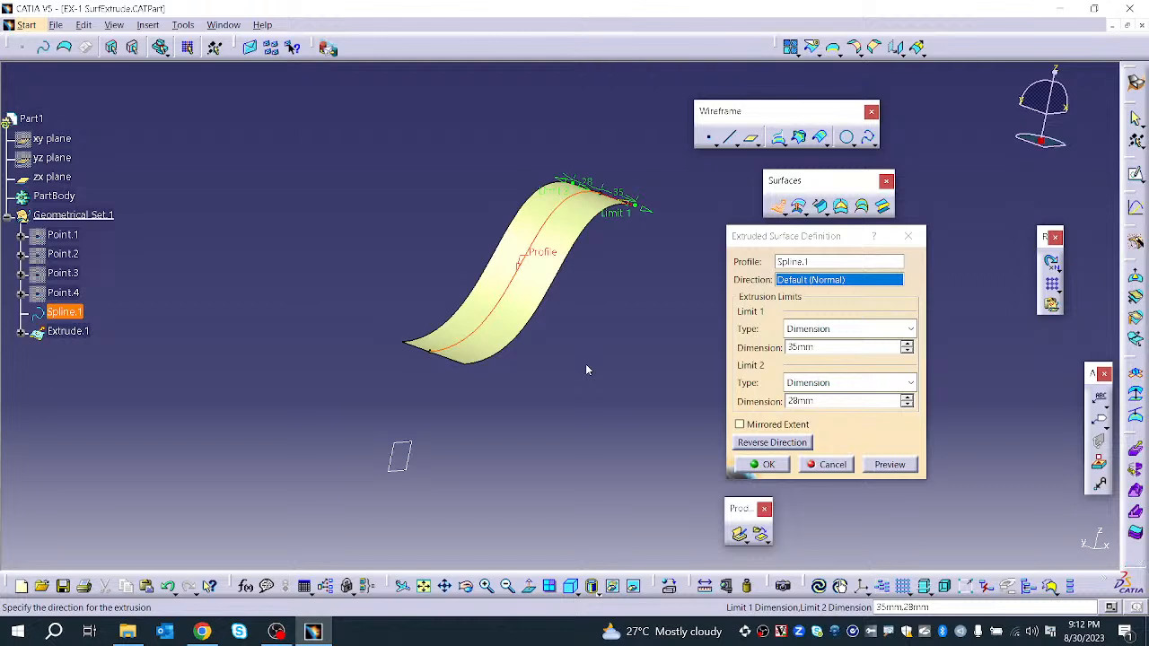
right_click(830, 280)
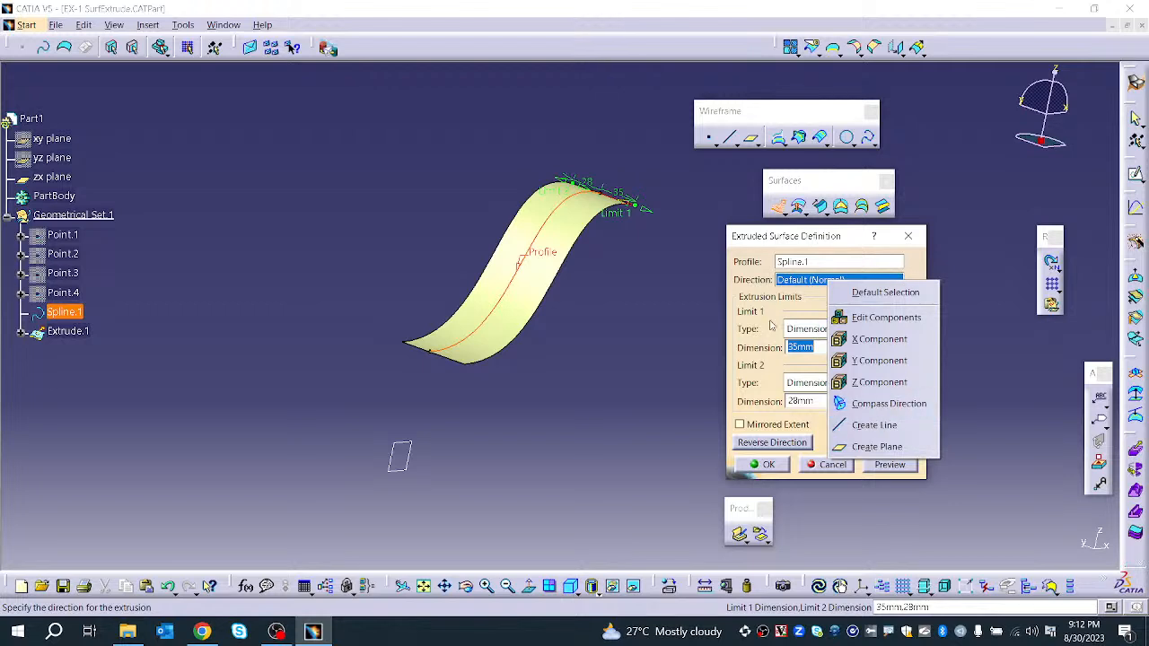
click(793, 285)
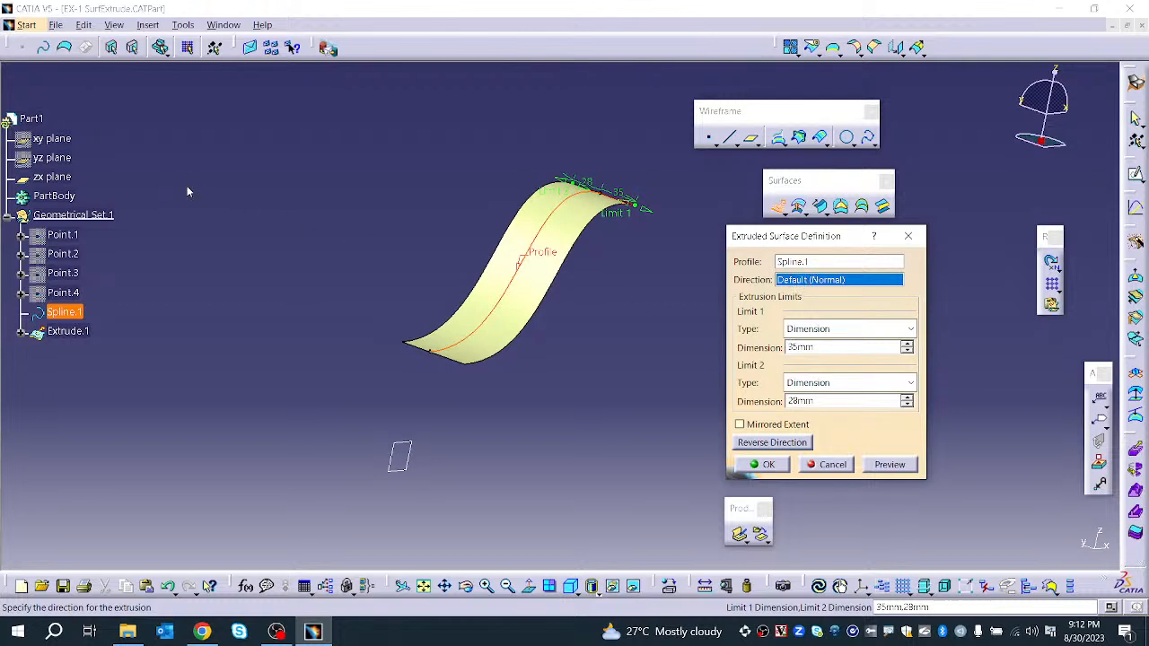
Try the xy, yz and zx planes one after another as the extrusion direction
click(52, 141)
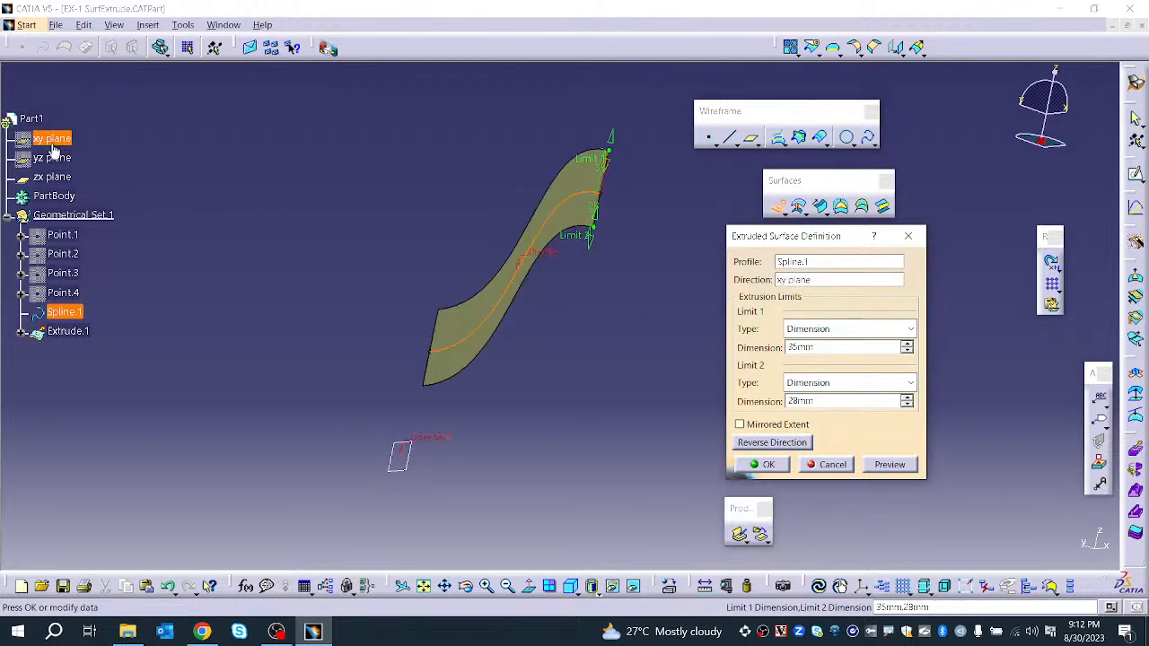
middle_drag(508, 377, 459, 371)
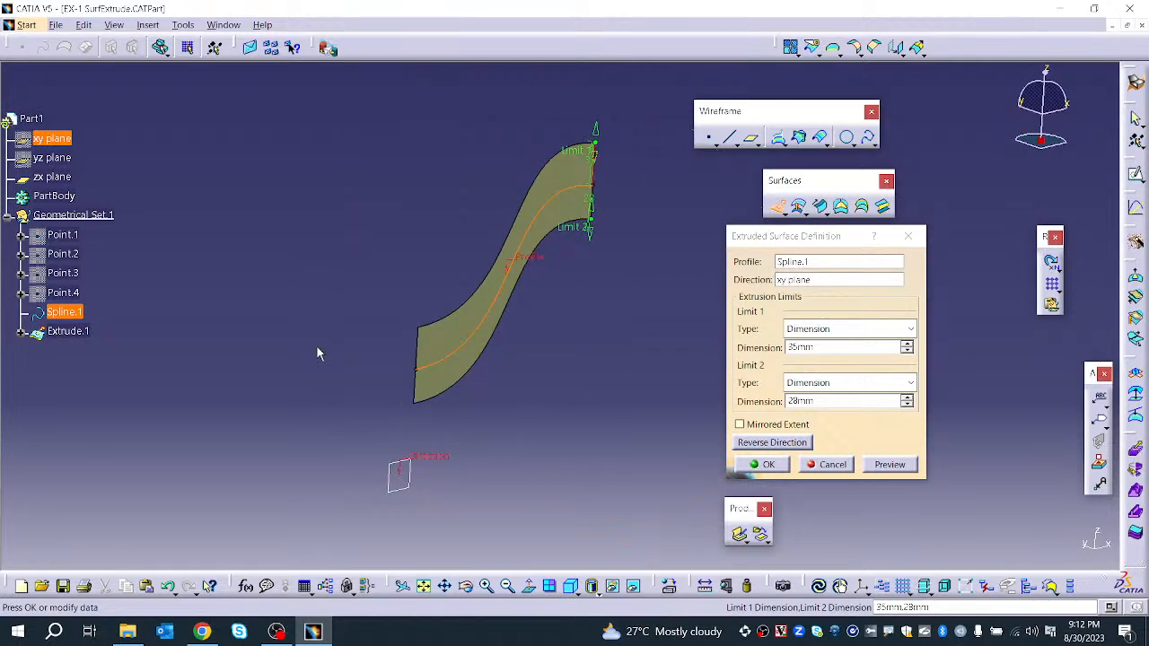
click(813, 281)
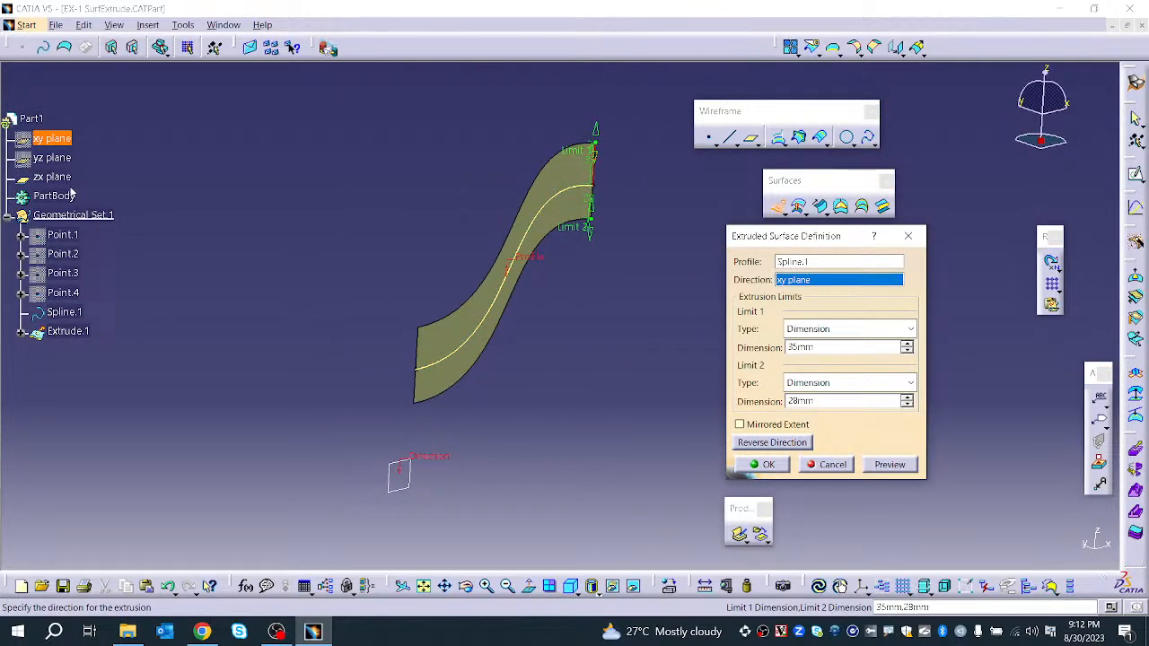
click(61, 158)
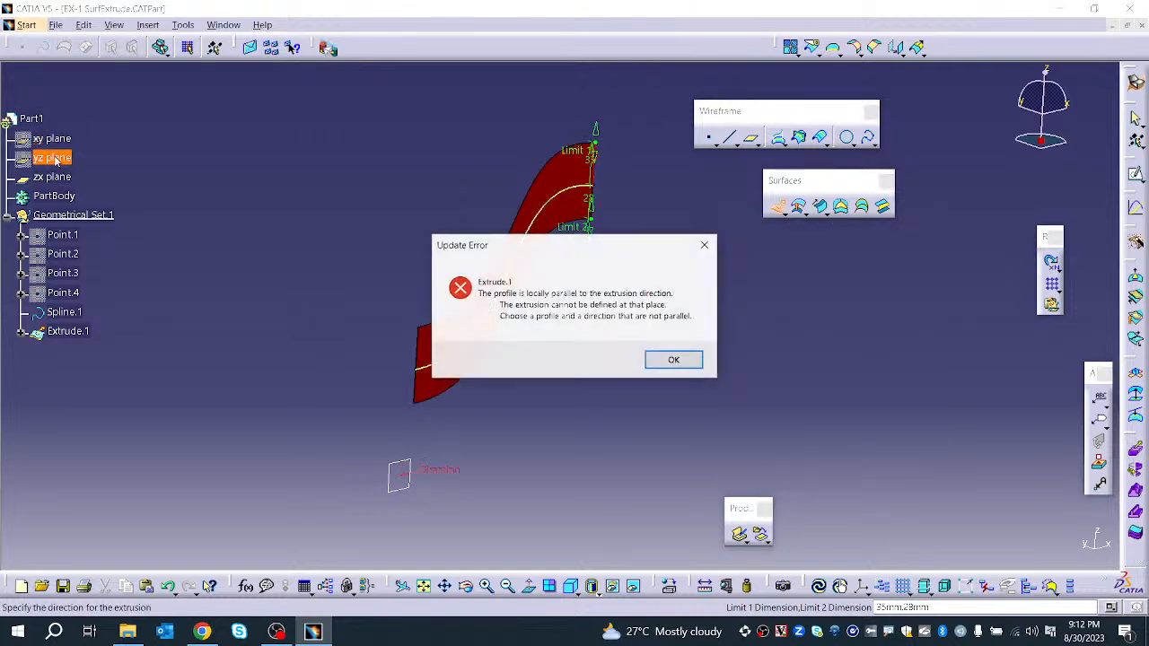
click(672, 359)
middle_drag(441, 346, 523, 385)
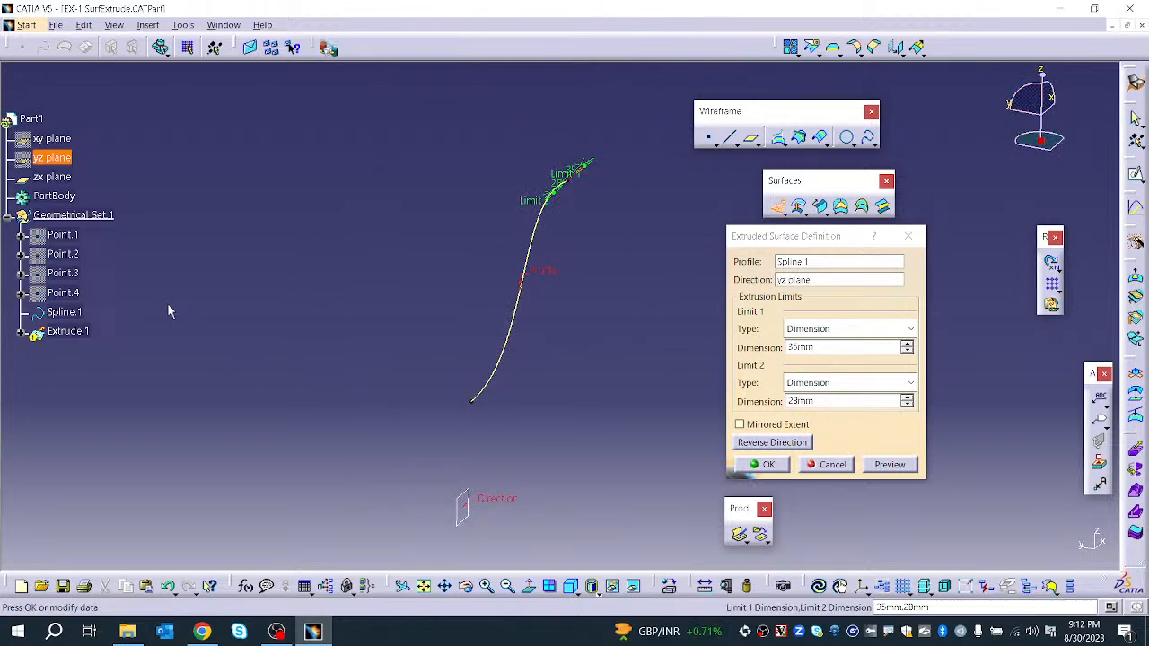
click(818, 281)
click(46, 178)
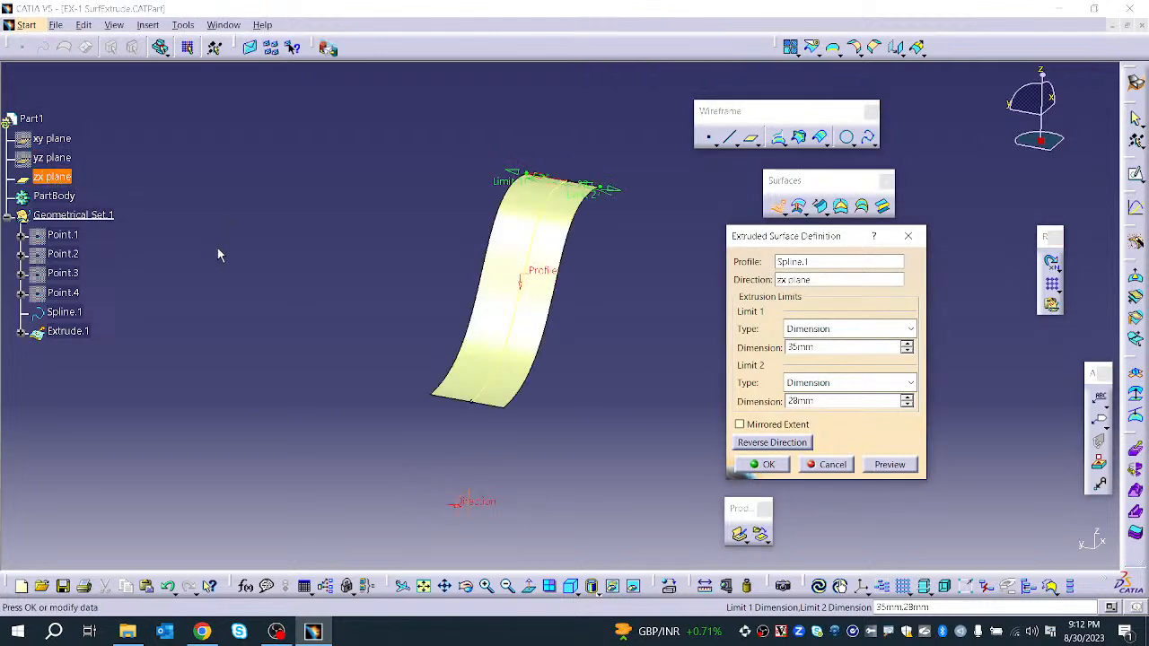
Set the extrusion direction to the Y Component and preview the surface
right_click(792, 281)
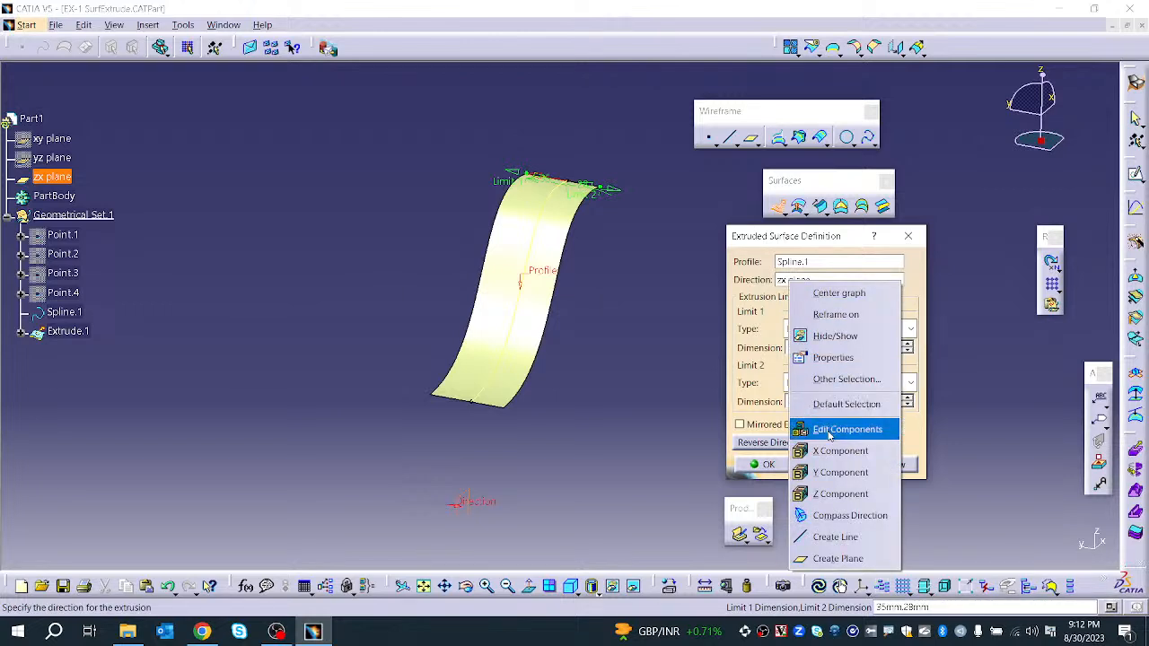
click(836, 472)
click(889, 464)
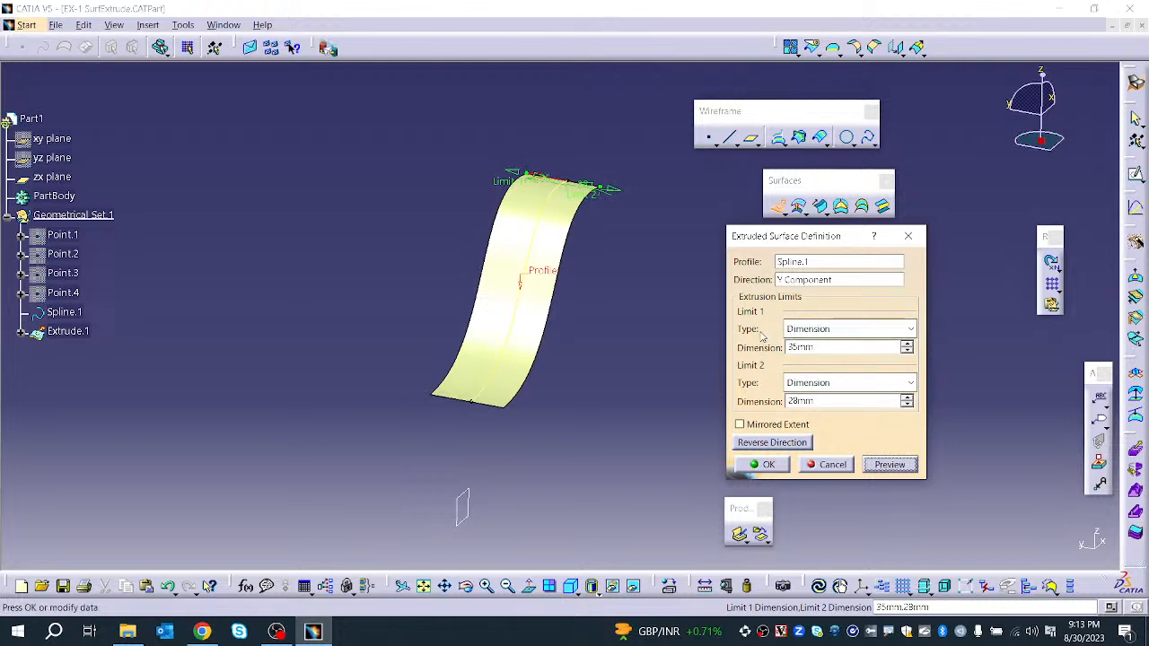
Set the Limit 1 dimension of the extruded surface to 50 mm
click(831, 328)
click(827, 343)
drag(843, 348, 721, 361)
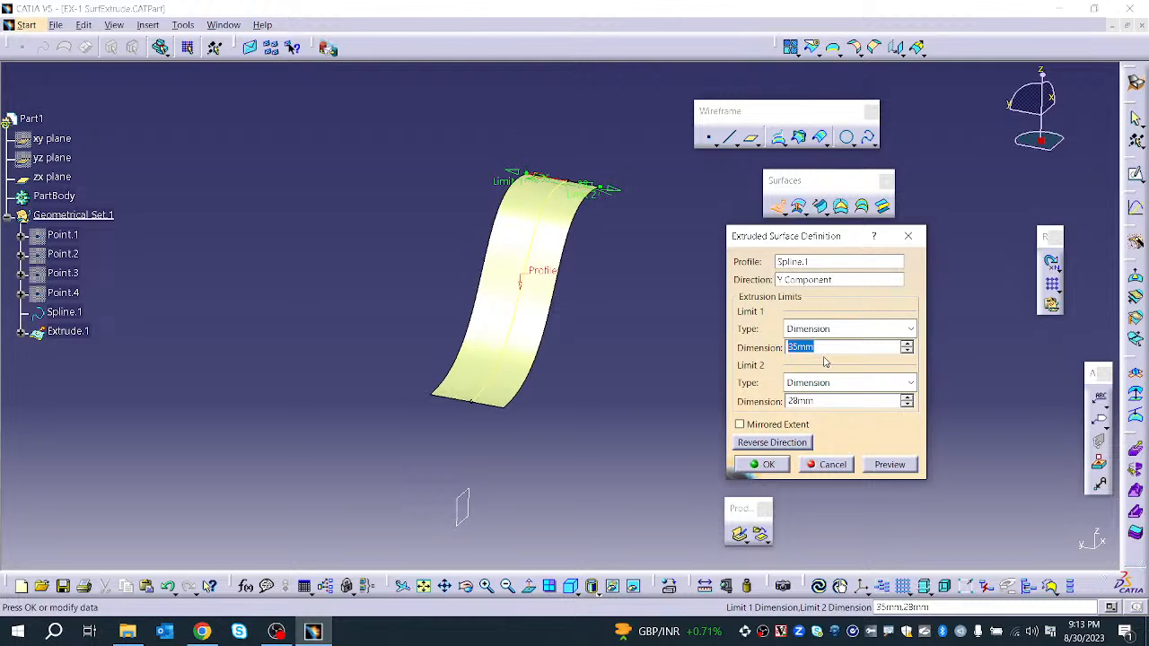
text(50)
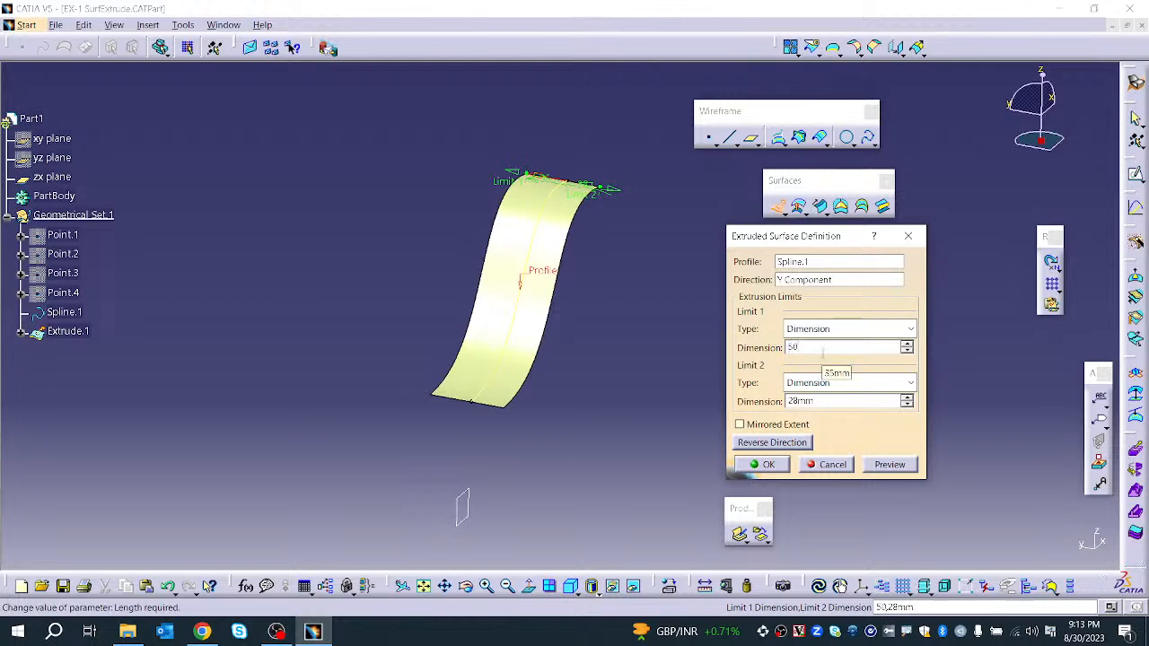
key(Tab)
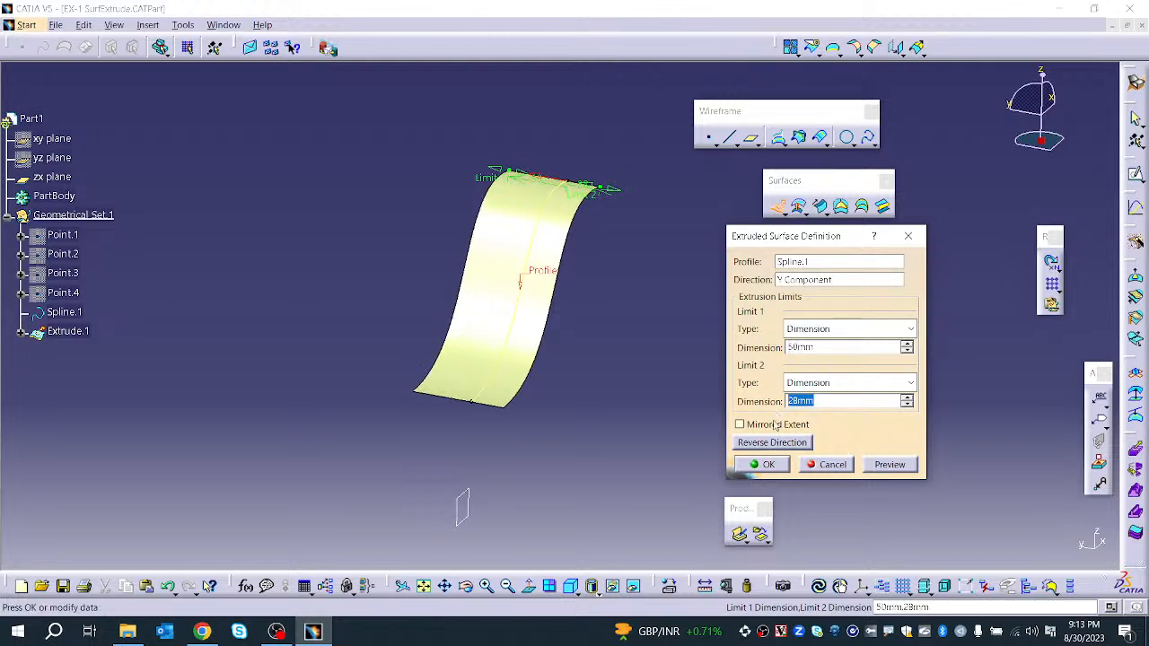
Try mirroring the extrusion extent on and off, and reverse the extrusion direction back and forth
click(741, 427)
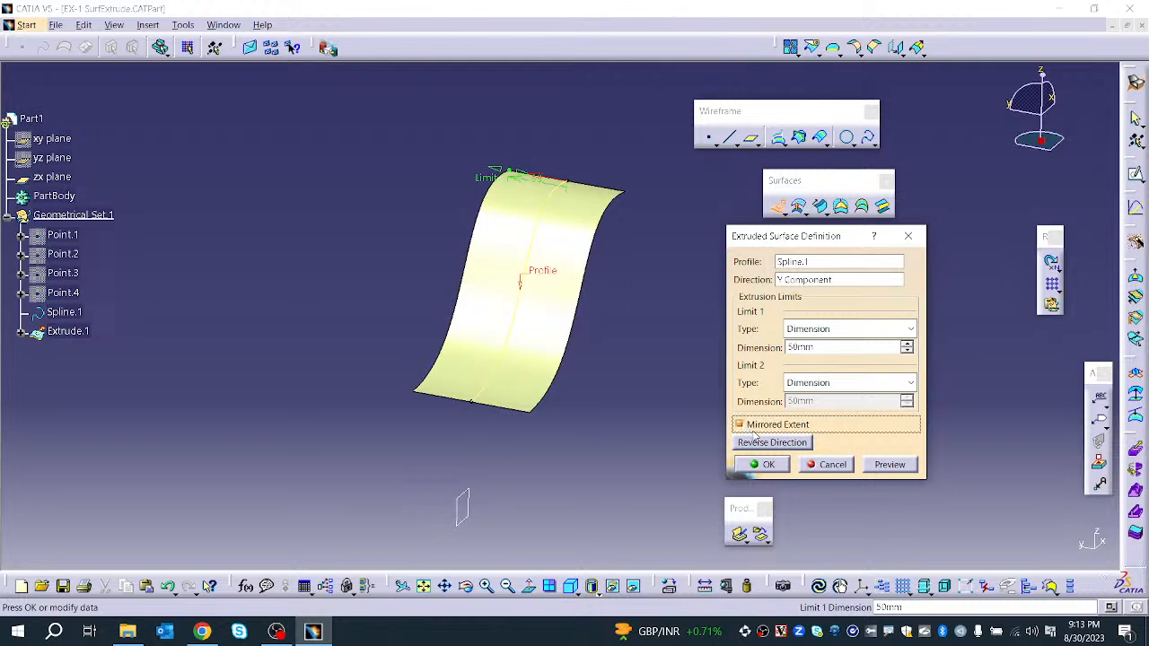
click(752, 427)
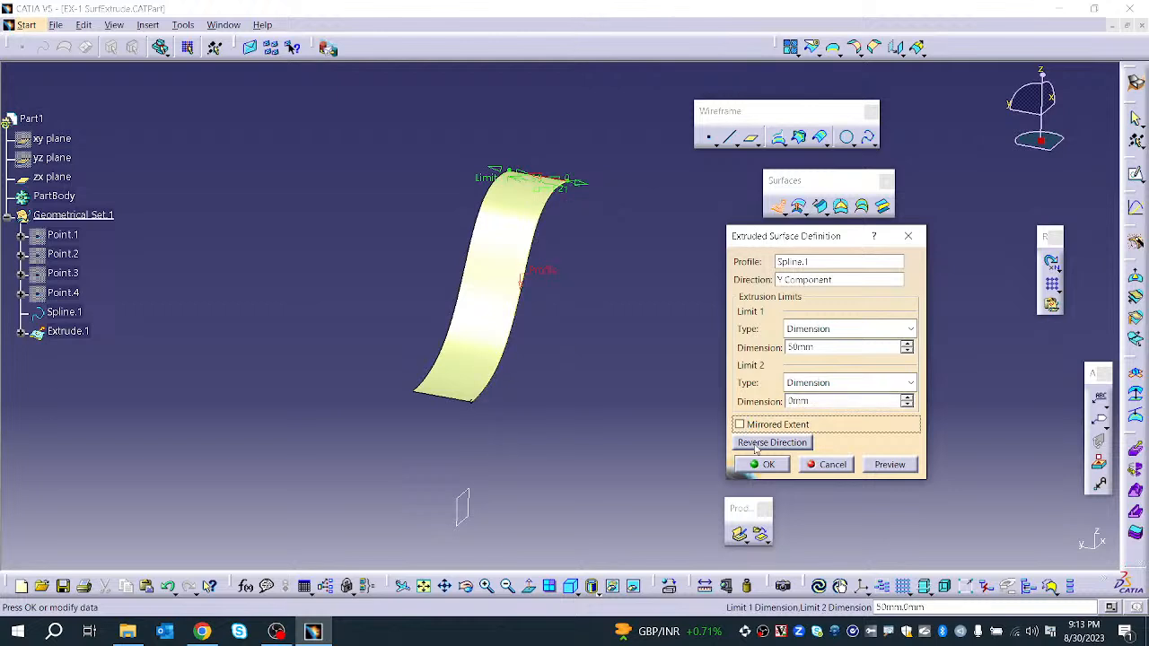
click(761, 444)
click(761, 444)
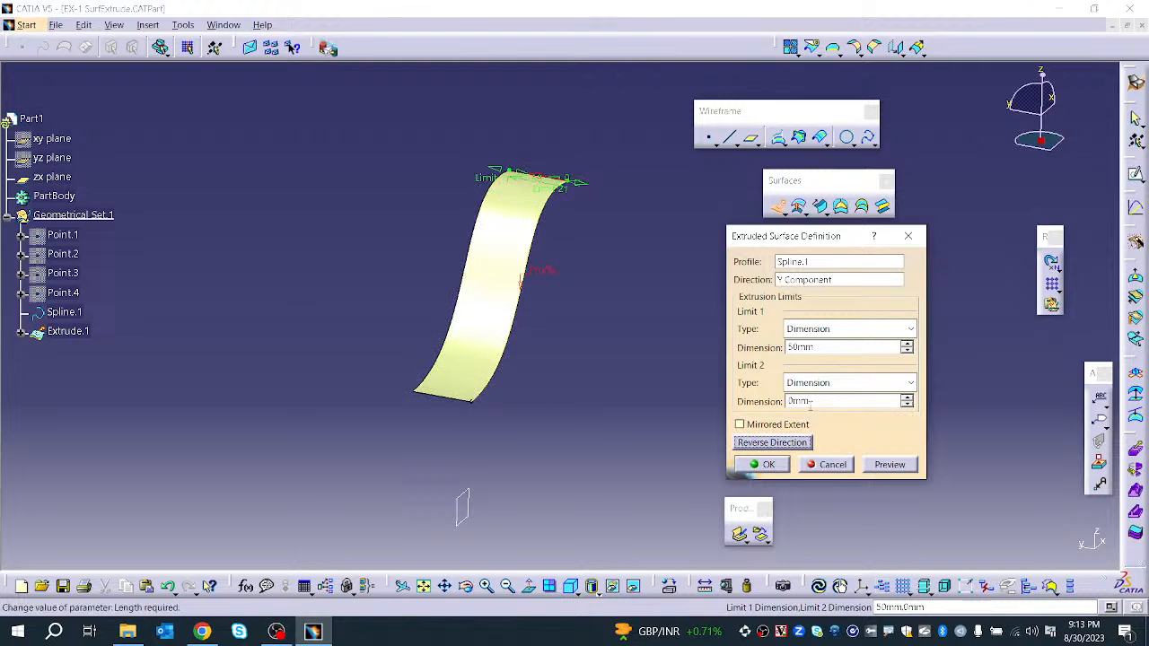
Change Limit 1 to Up-to element, using a new plane offset 239 mm from the zx plane as the limit
click(838, 331)
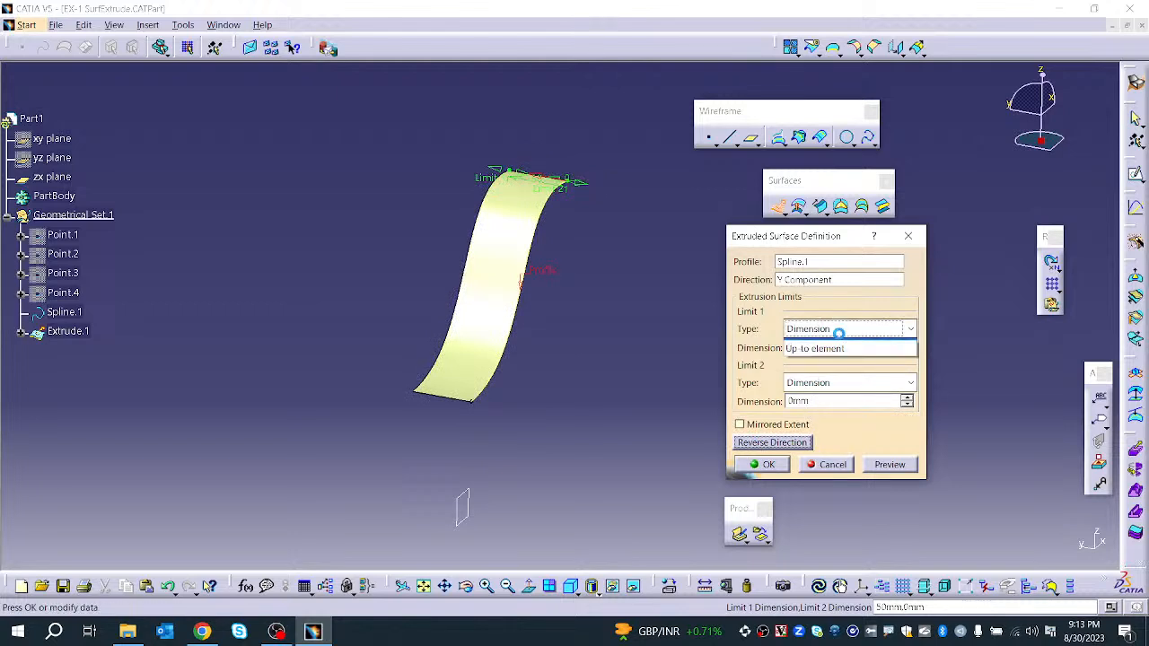
click(834, 363)
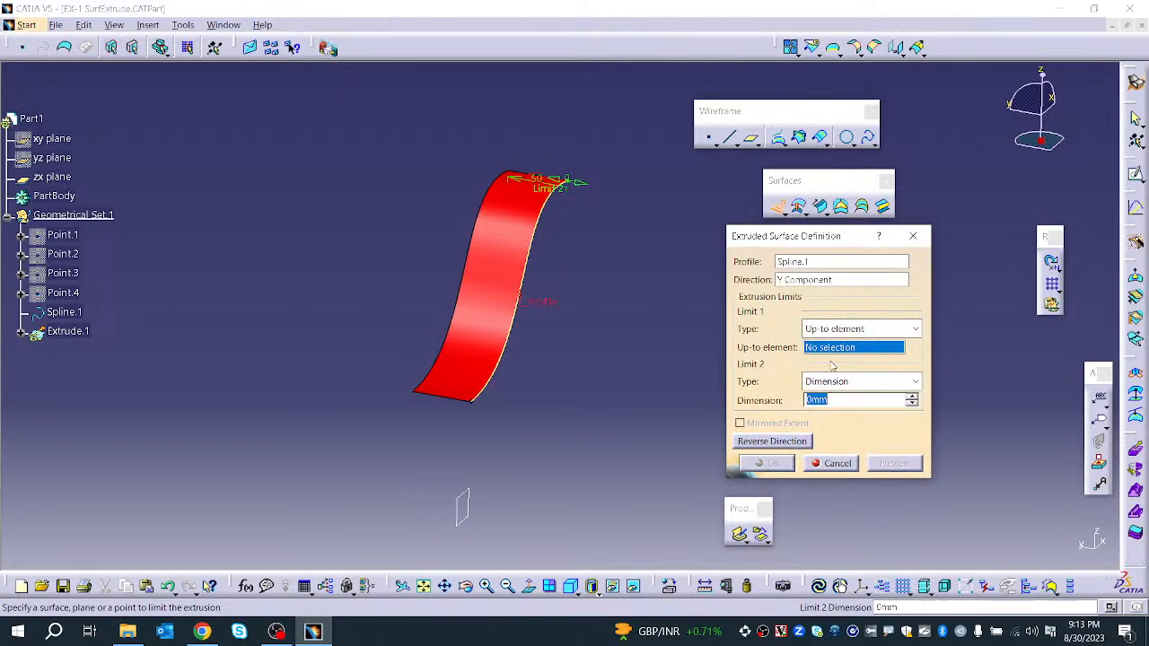
right_click(831, 352)
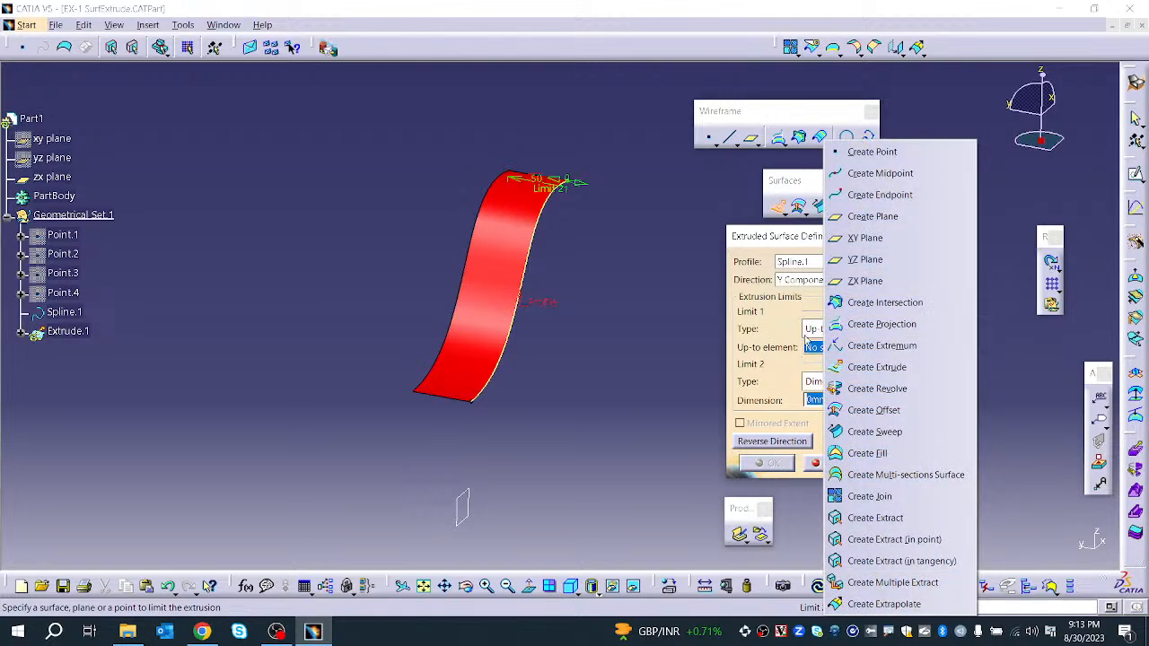
click(869, 216)
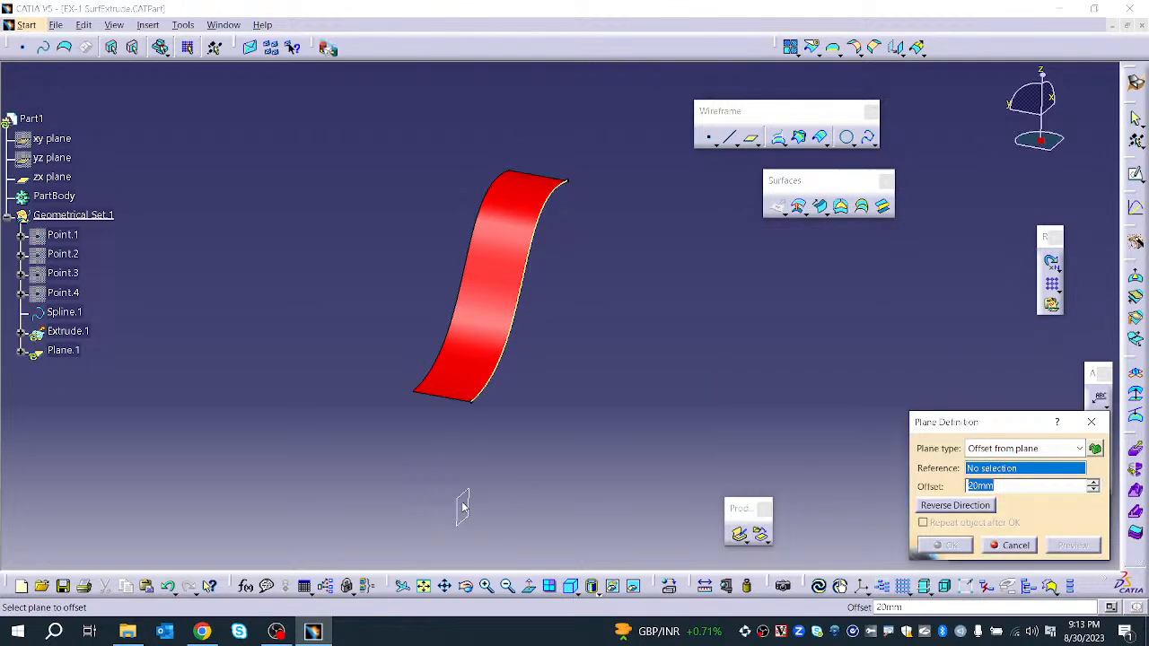
click(464, 500)
drag(425, 504, 164, 459)
middle_drag(397, 491, 445, 392)
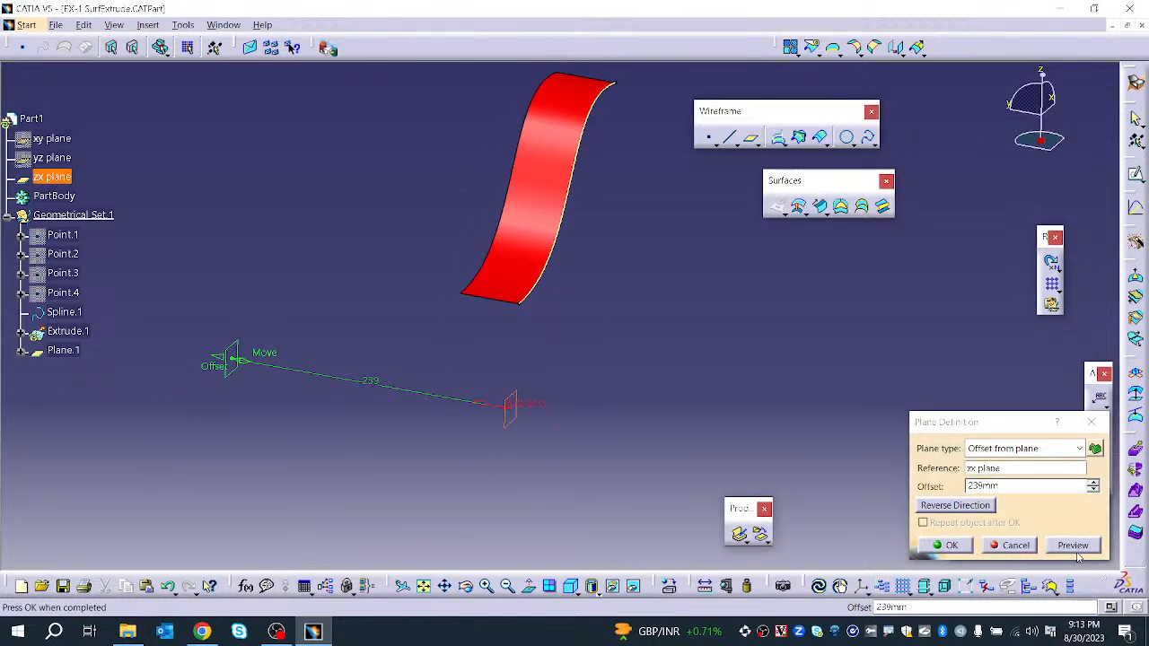
click(949, 546)
middle_drag(367, 326, 426, 407)
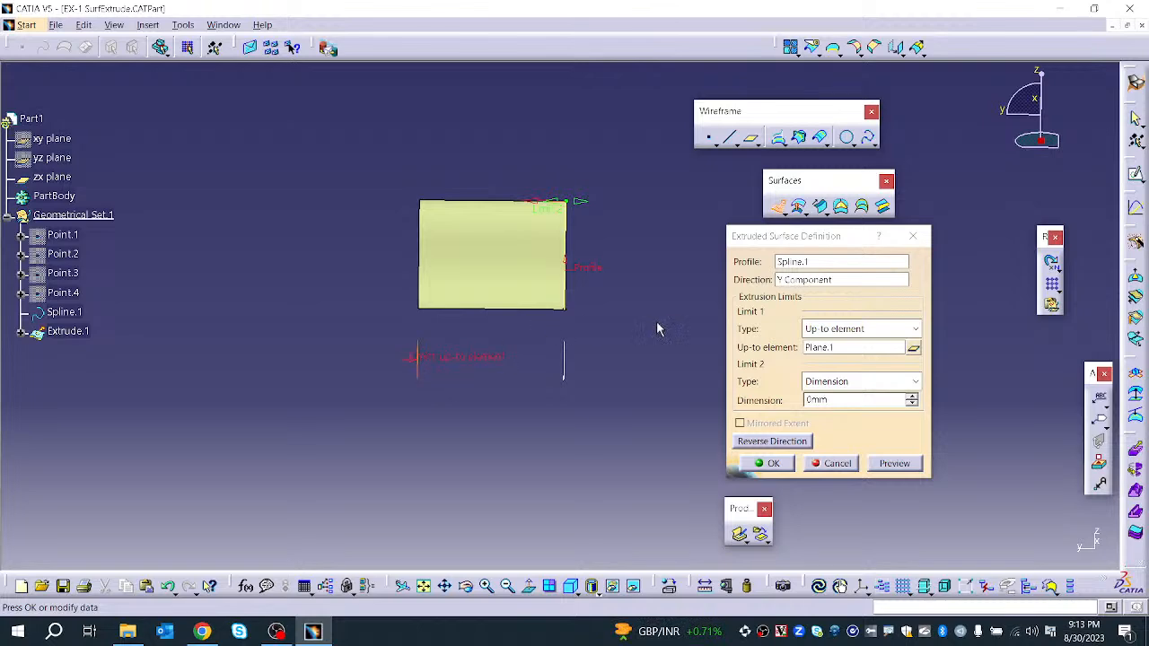
Change Limit 2 to Up-to element with a new plane offset 100 mm from the zx plane in the reversed direction, and finish the extrusion
click(823, 384)
click(830, 410)
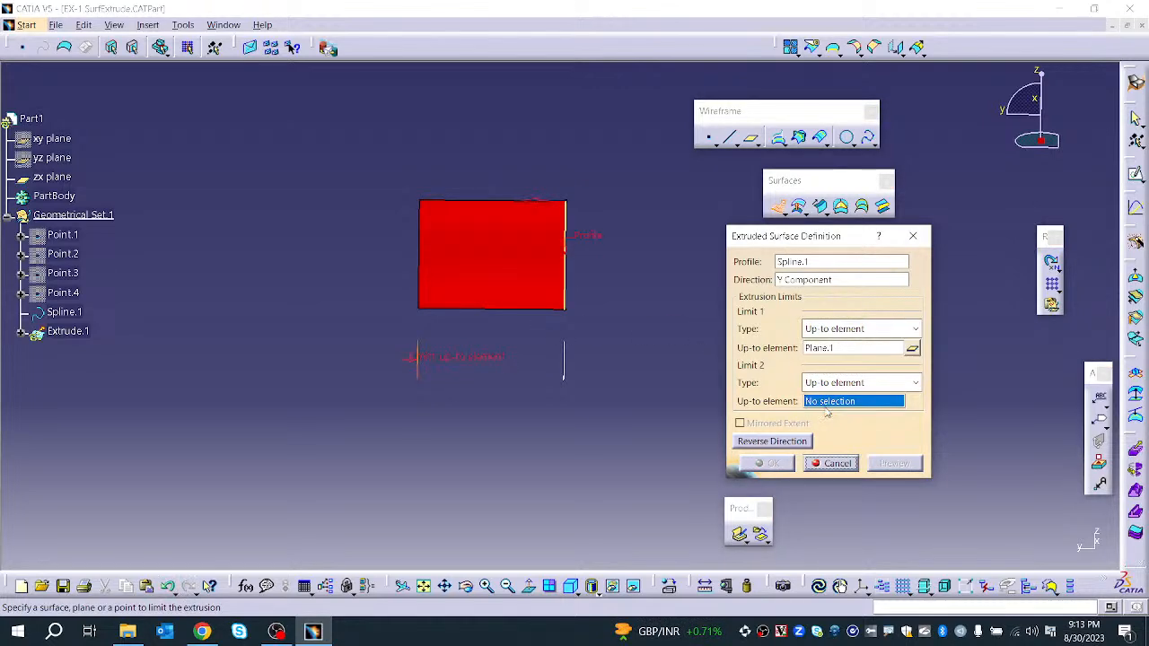
right_click(824, 404)
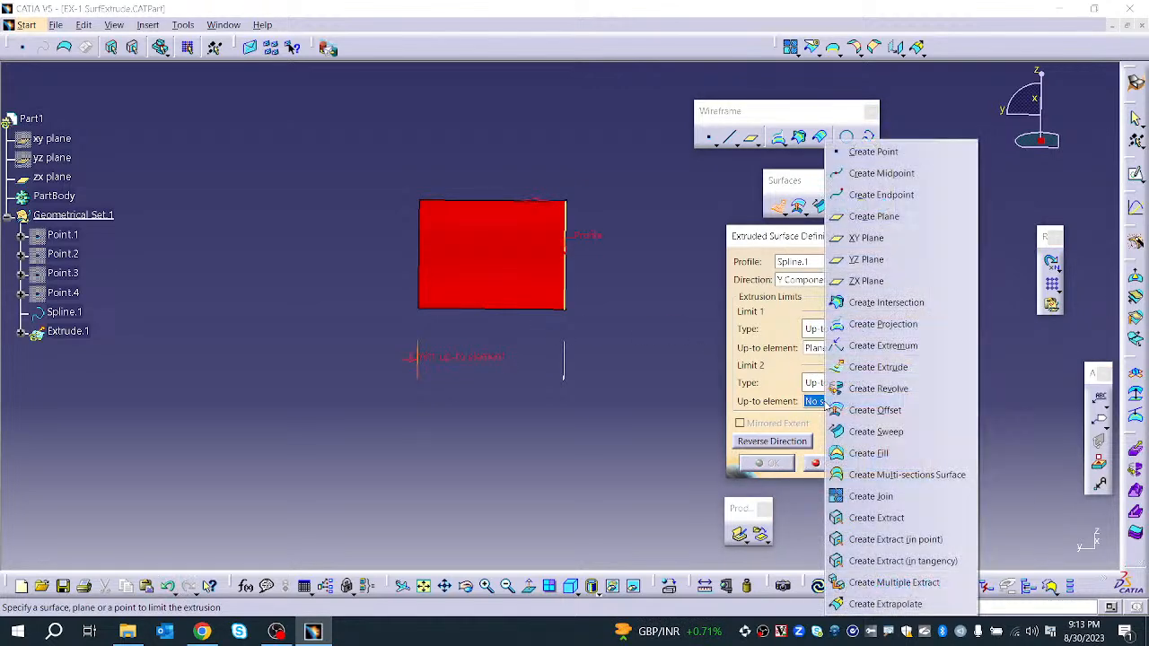
click(851, 222)
click(566, 372)
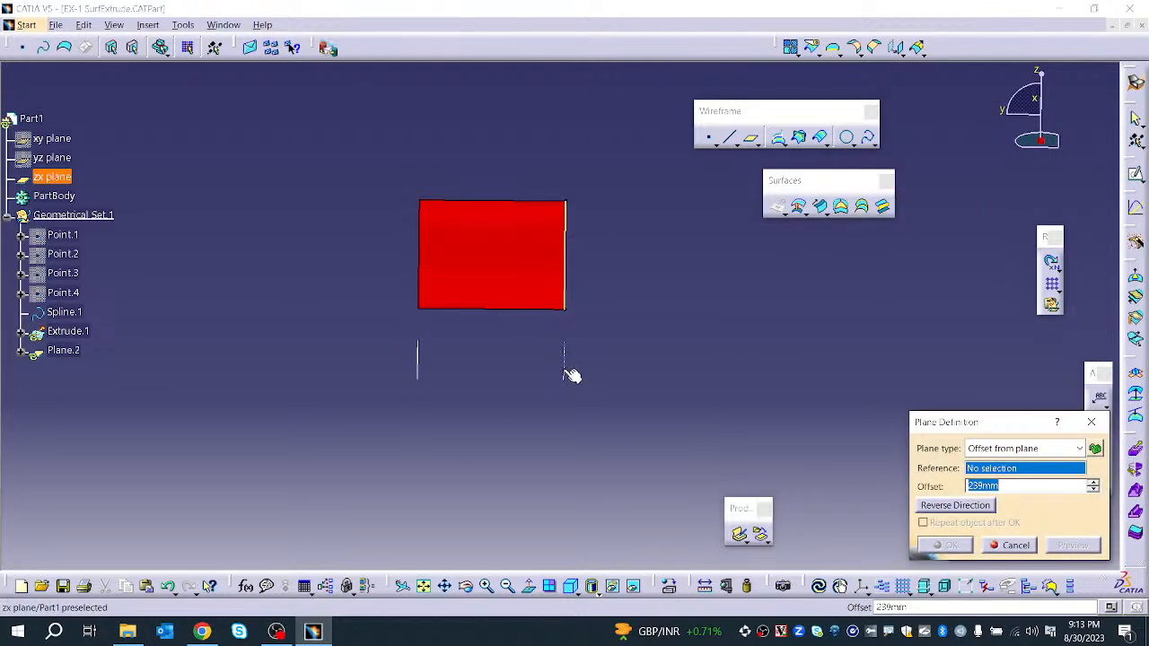
click(968, 508)
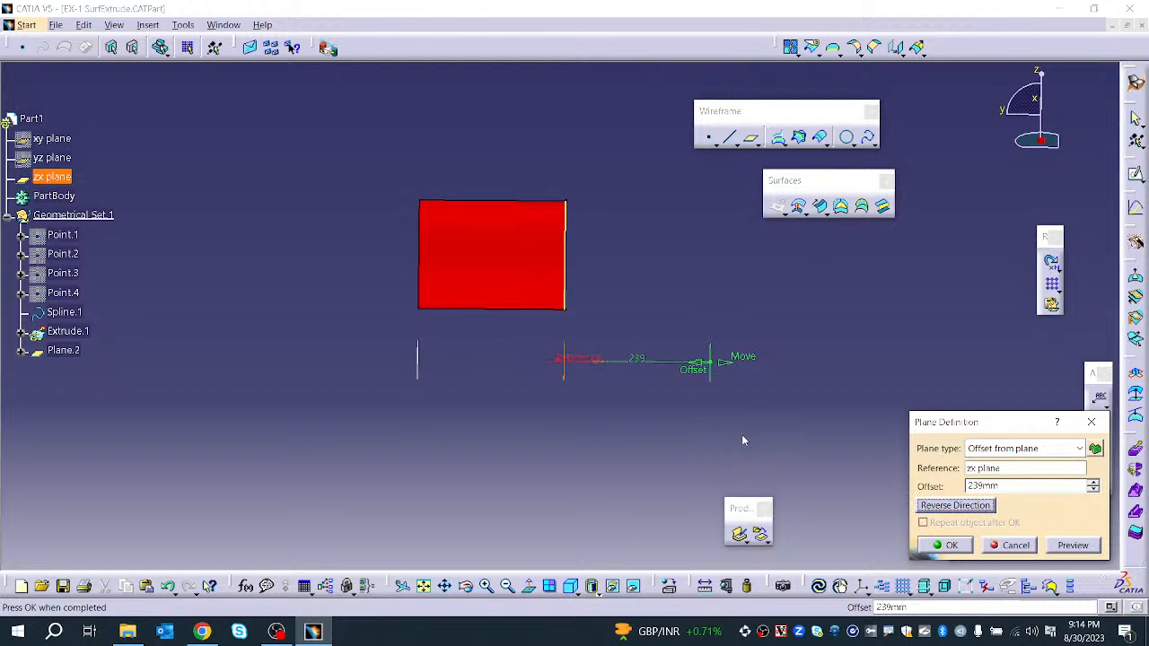
double_click(983, 485)
text(0100)
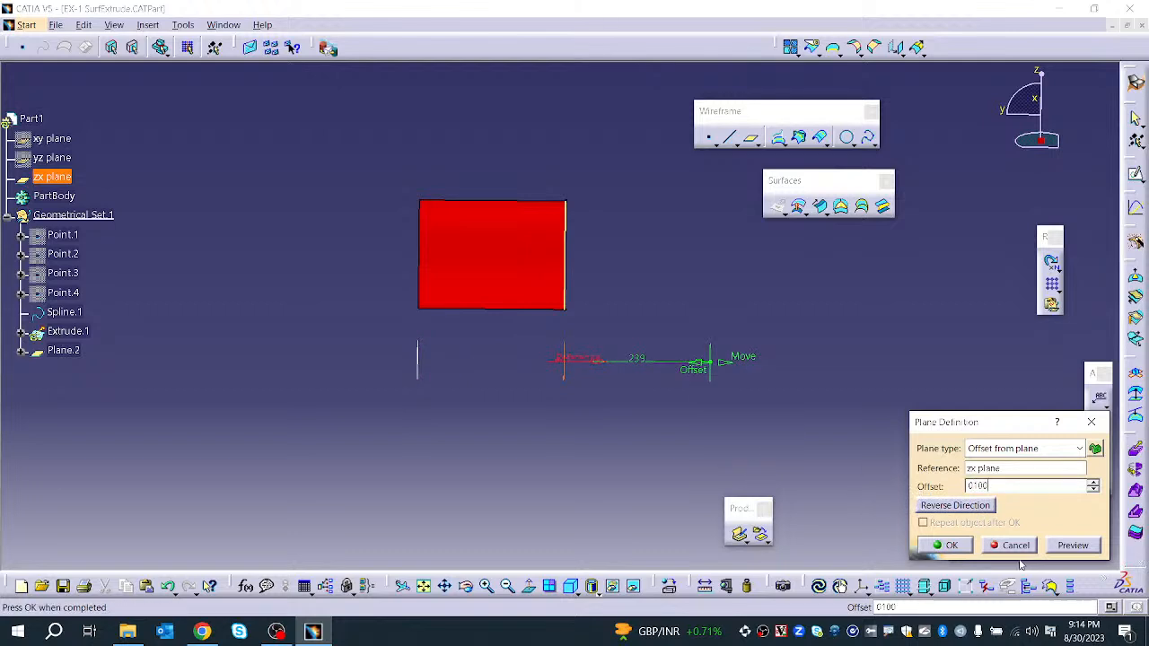
click(1068, 546)
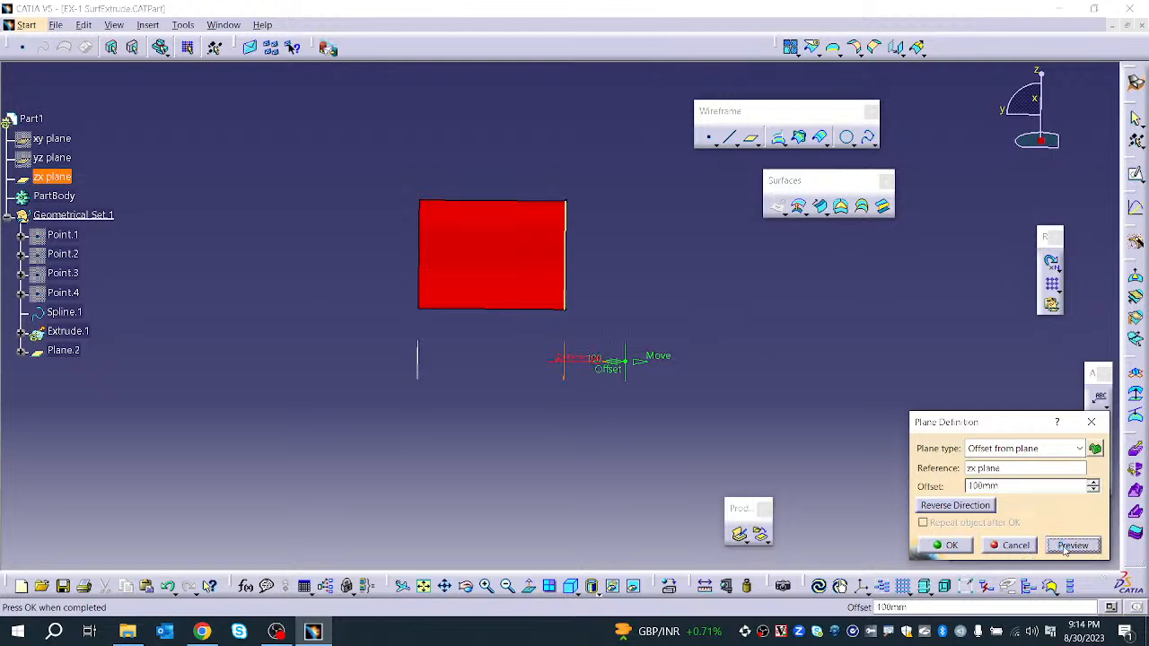
click(948, 545)
middle_drag(583, 386, 479, 379)
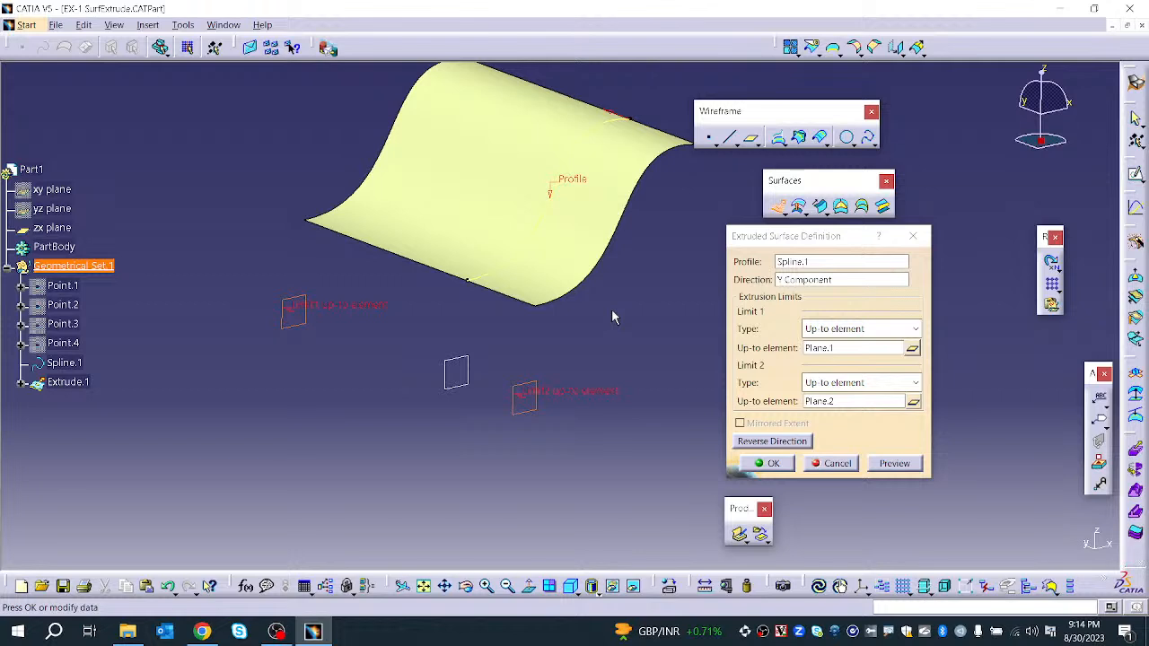
click(778, 462)
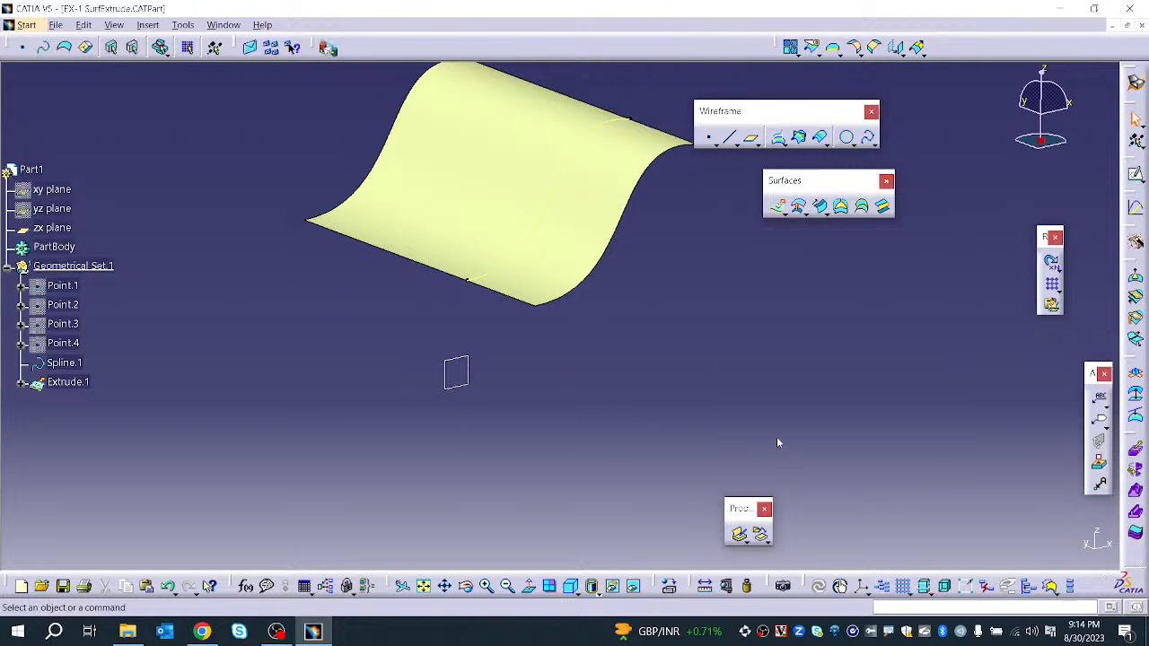
Open EX-2 Surface_revolve.CATPart from the GSD CREATING SURAFCE folder
click(789, 218)
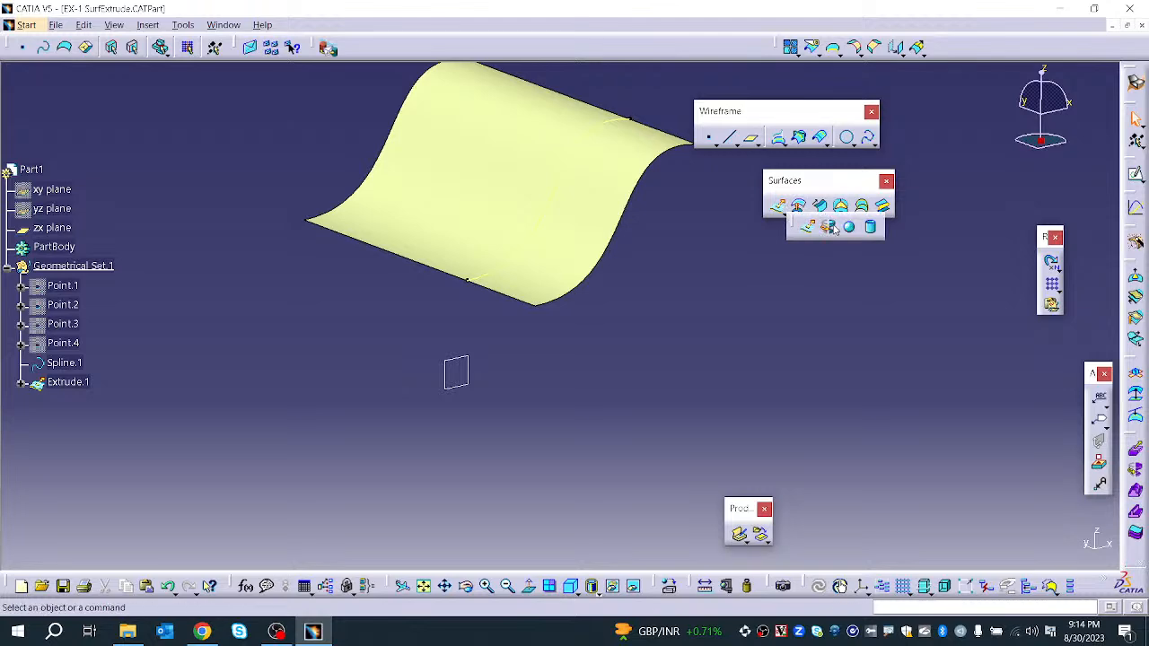
click(56, 25)
click(75, 73)
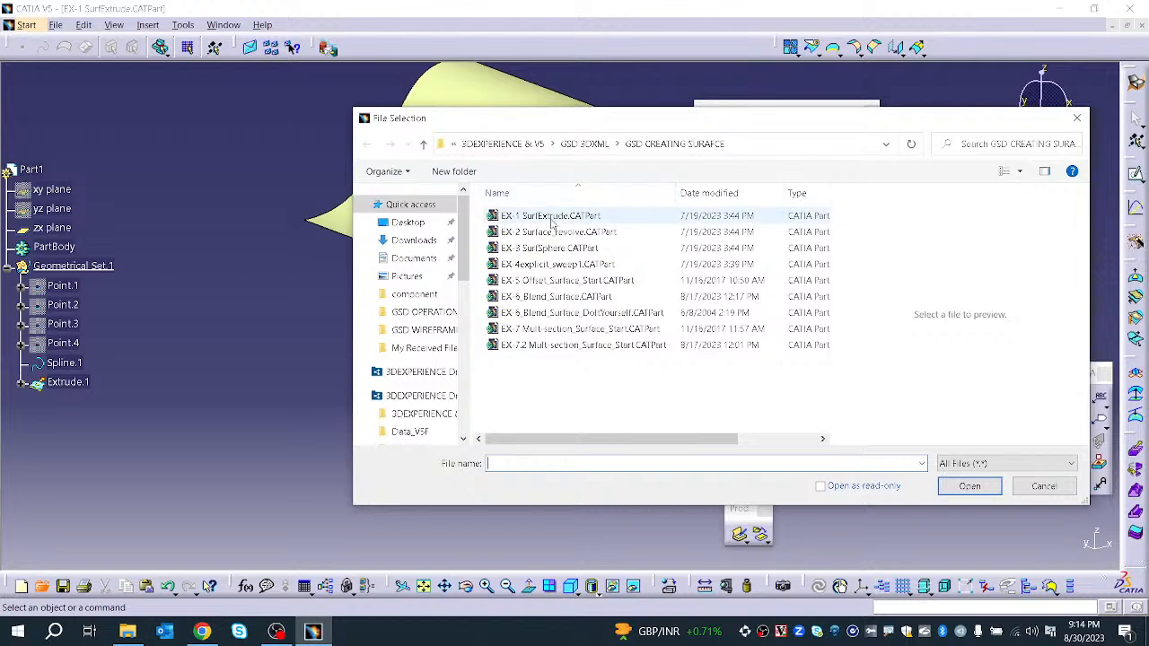
click(552, 235)
click(969, 485)
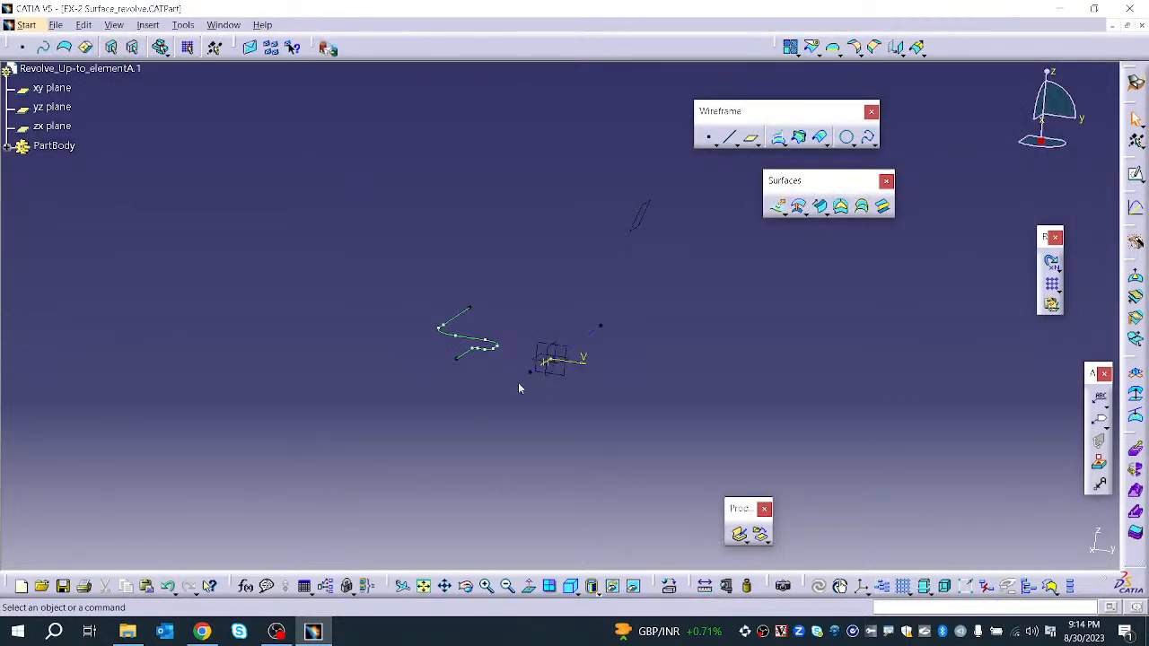
Start a revolution surface with Sketch.1 as the profile and the sketch's dashed axis line as the revolution axis
middle_drag(534, 243, 646, 176)
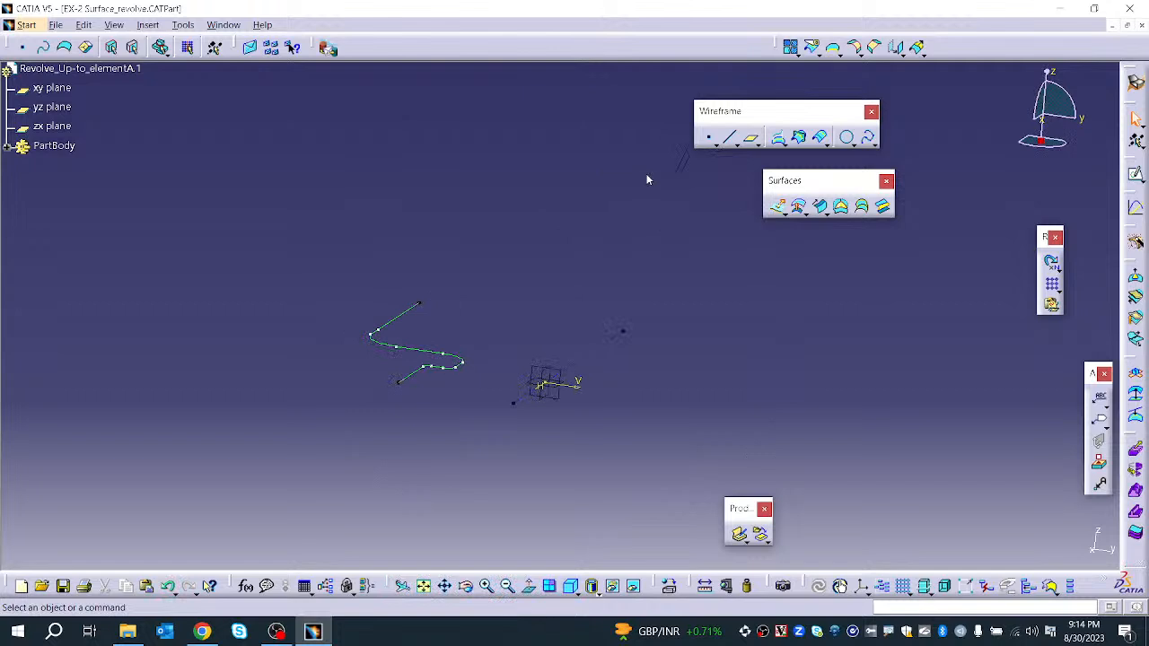
click(782, 214)
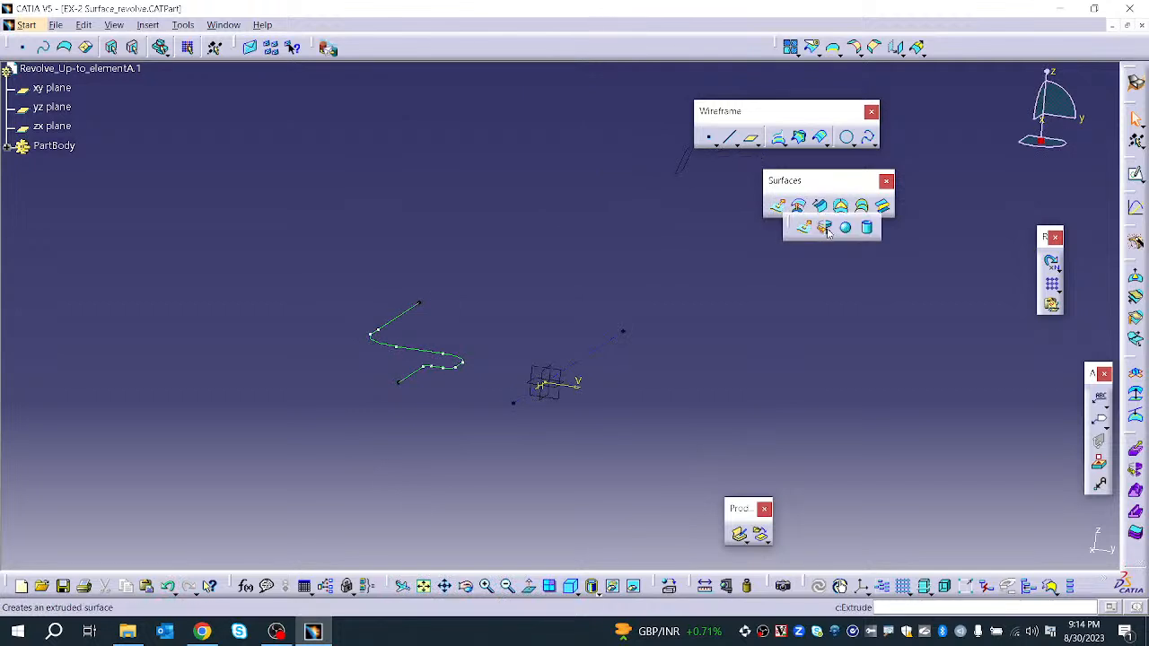
click(825, 228)
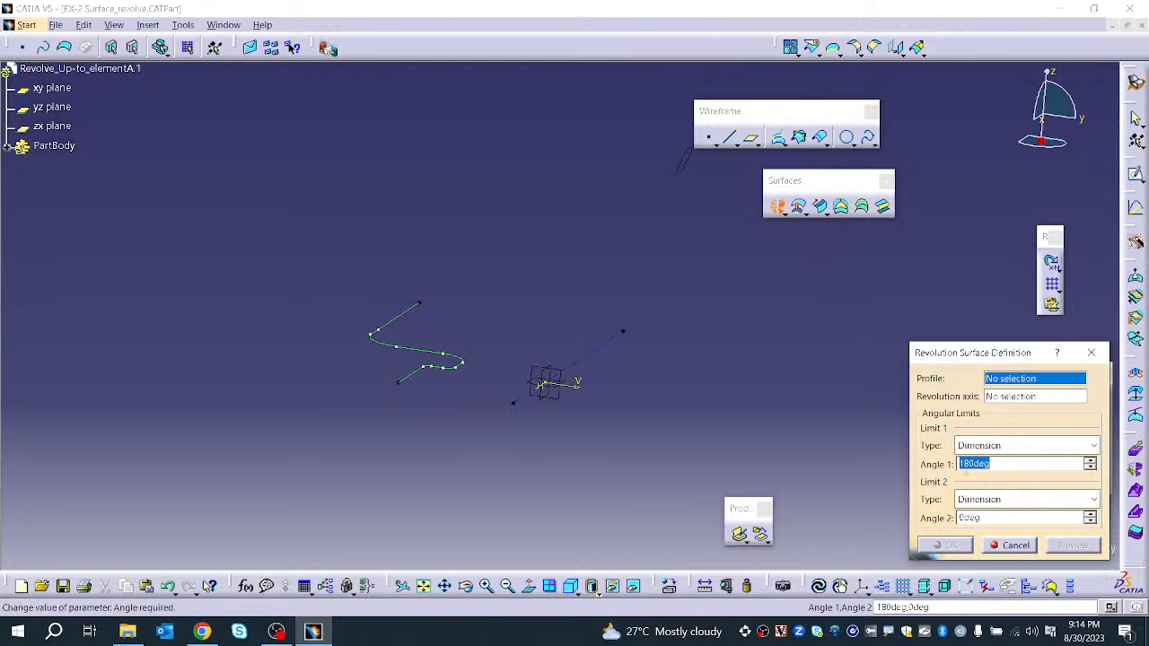
click(1015, 443)
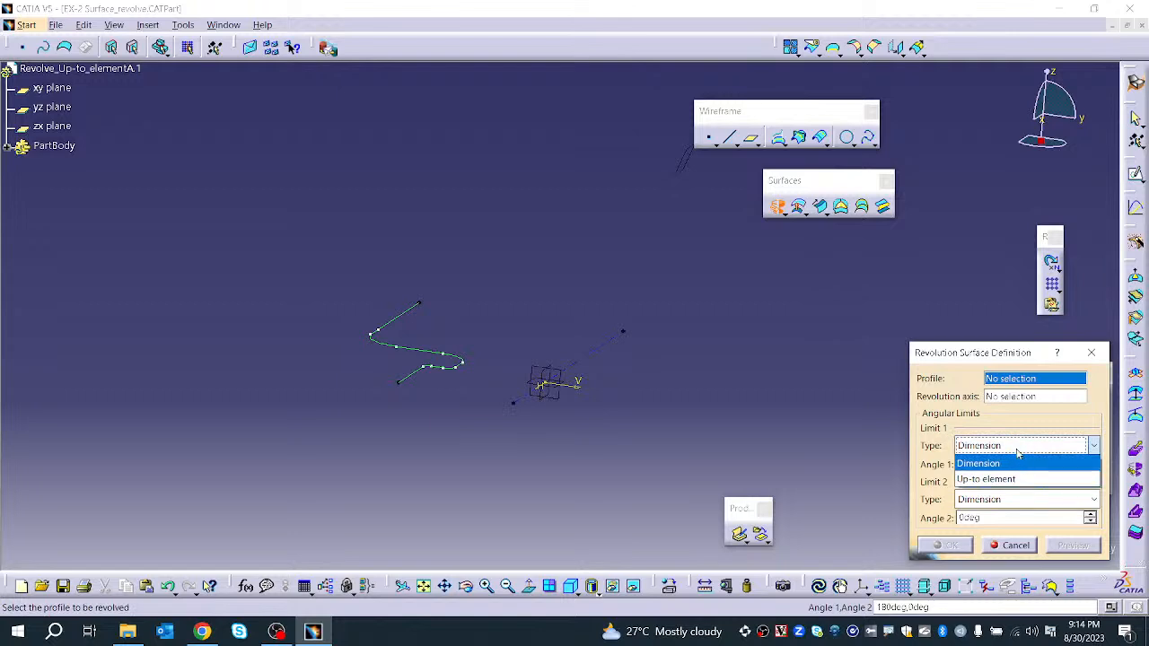
click(1017, 461)
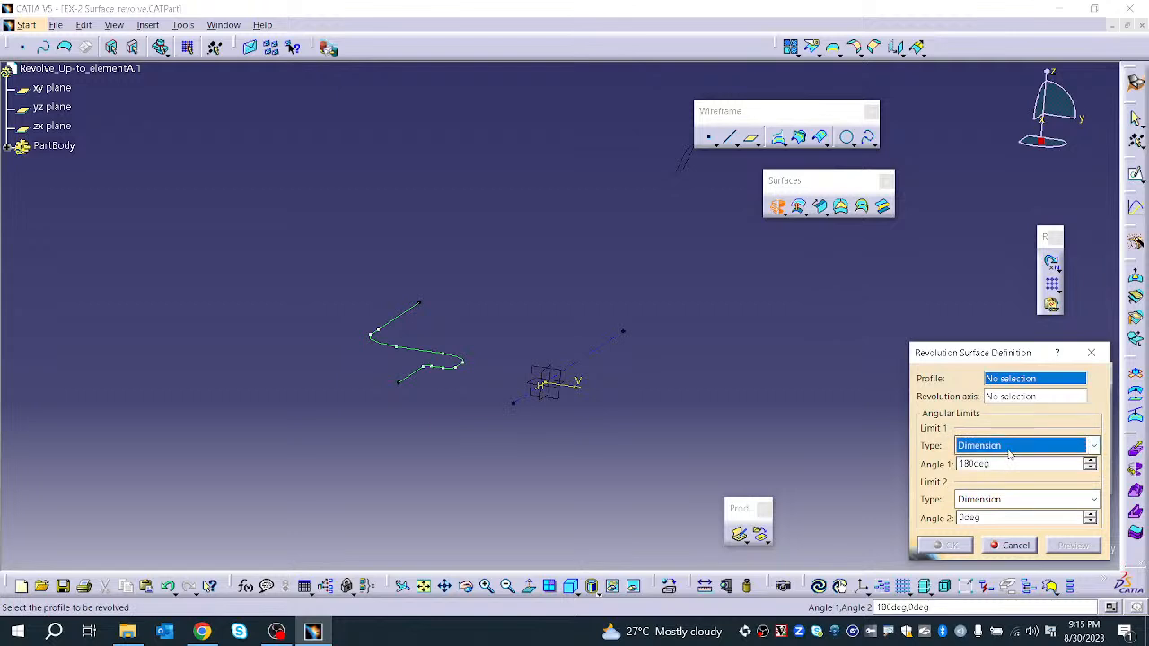
click(994, 445)
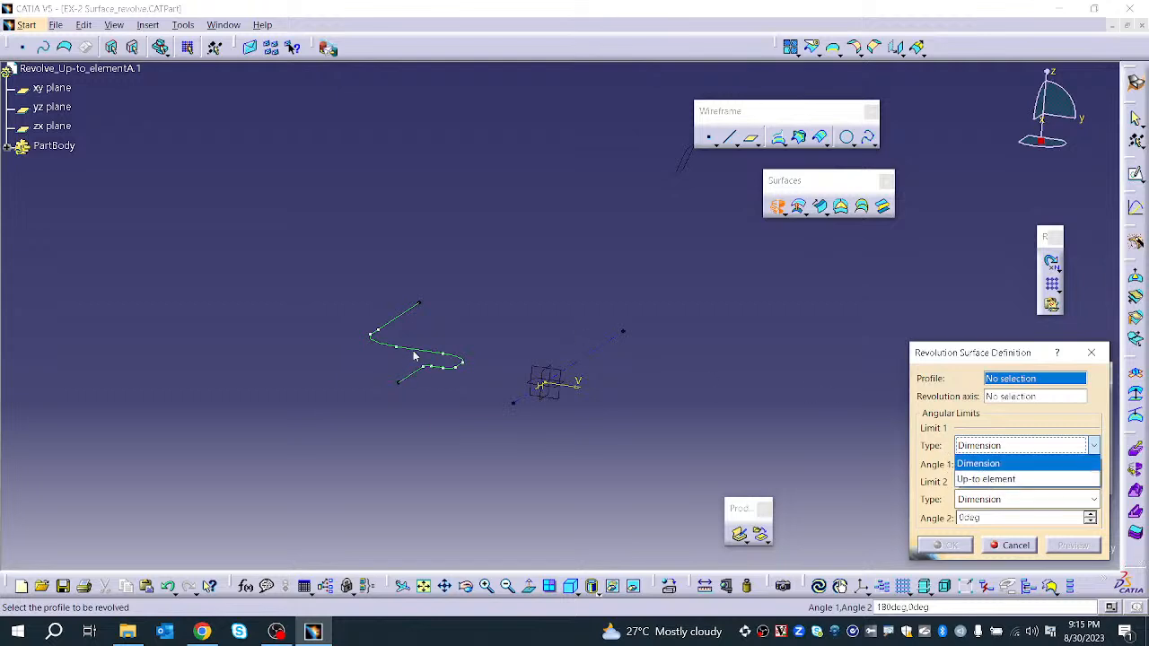
click(423, 377)
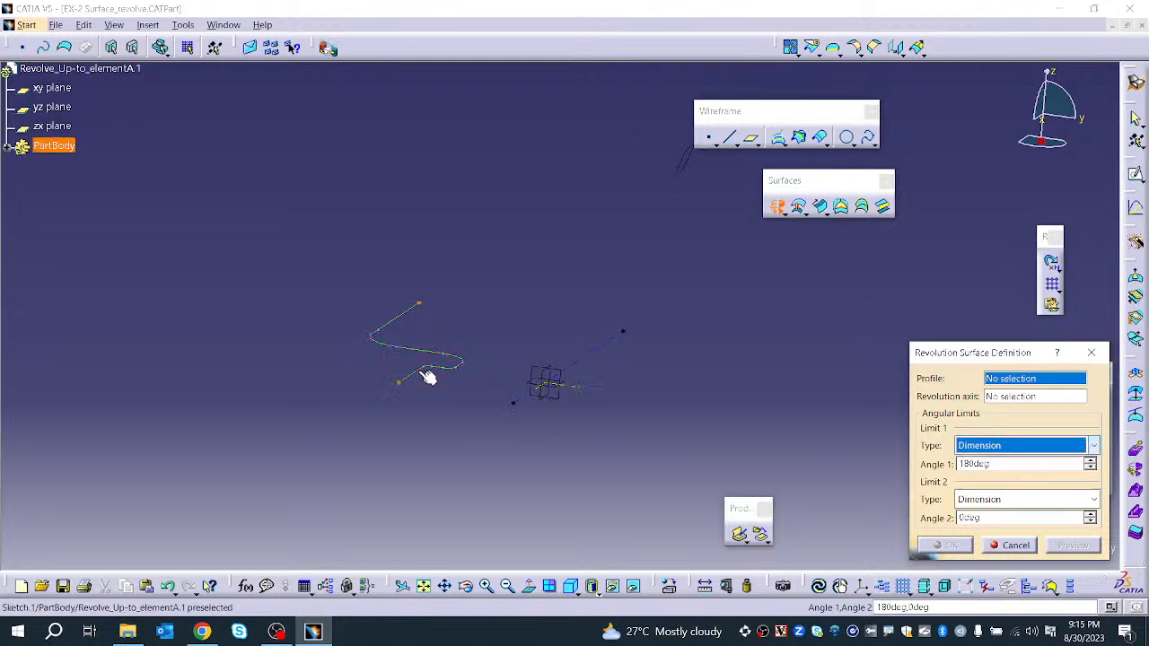
click(429, 378)
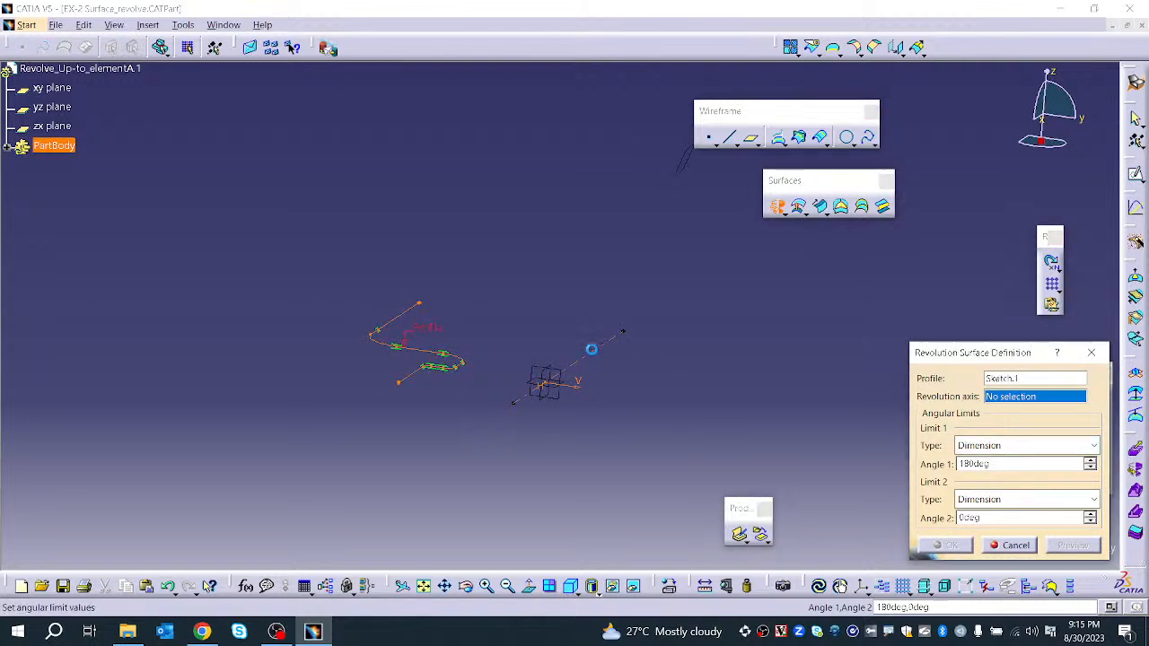
click(592, 350)
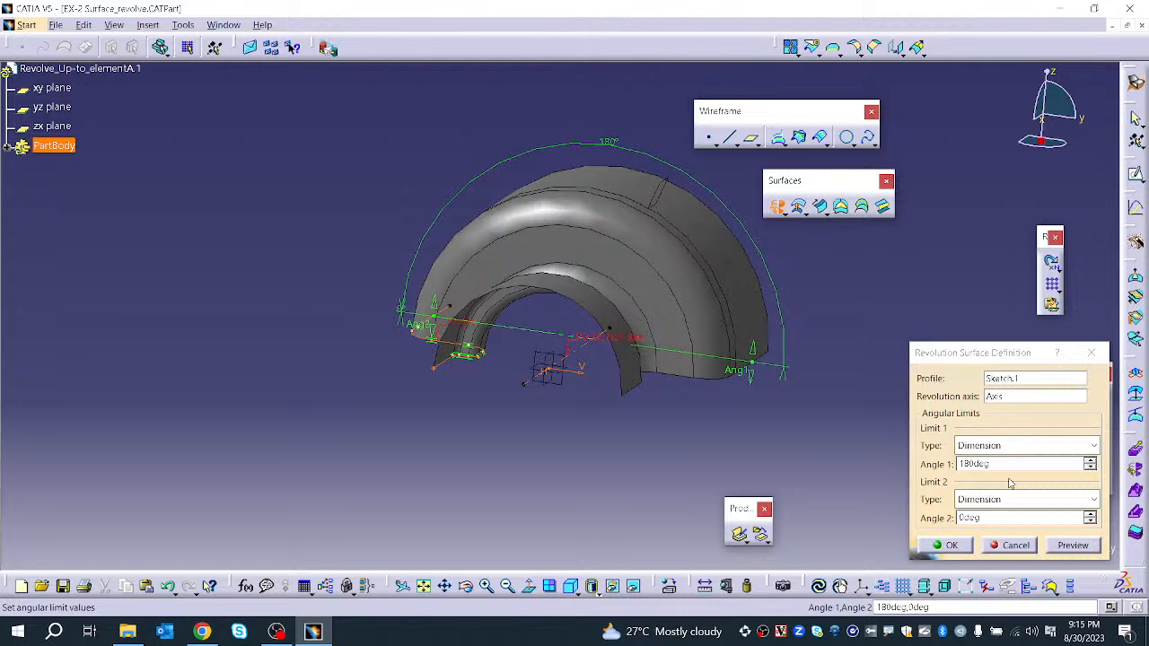
Adjust the revolution's angular limits freehand in the model to about 194 degrees for Angle 1 and about 78 degrees for Angle 2
middle_drag(493, 464, 533, 249)
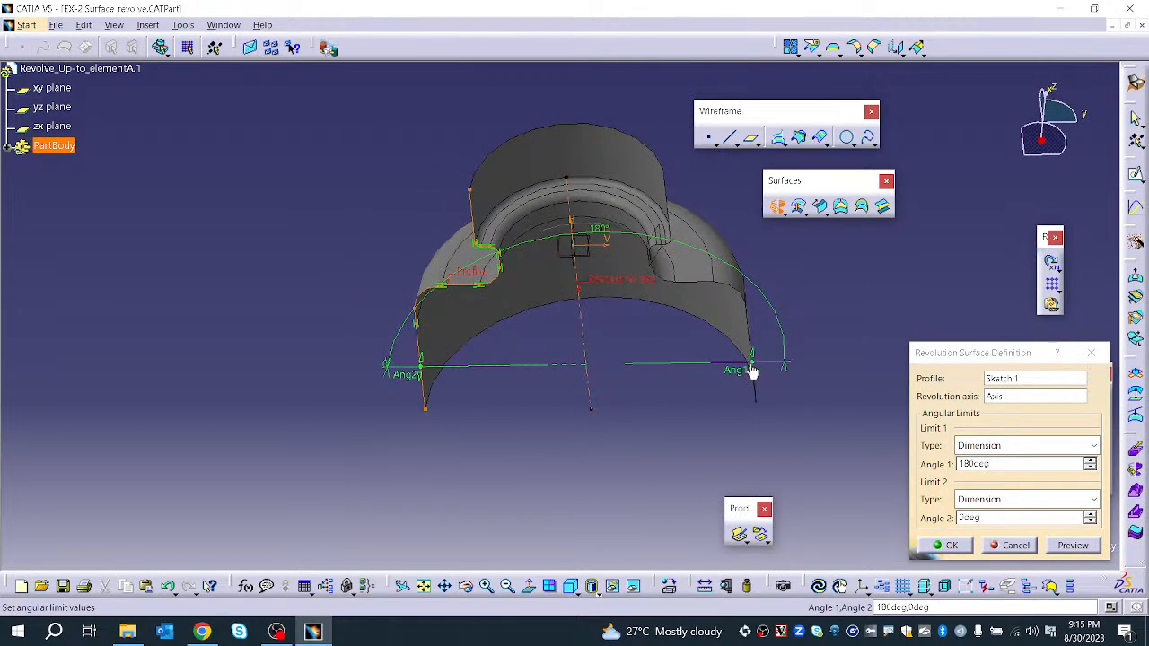
drag(751, 363, 714, 386)
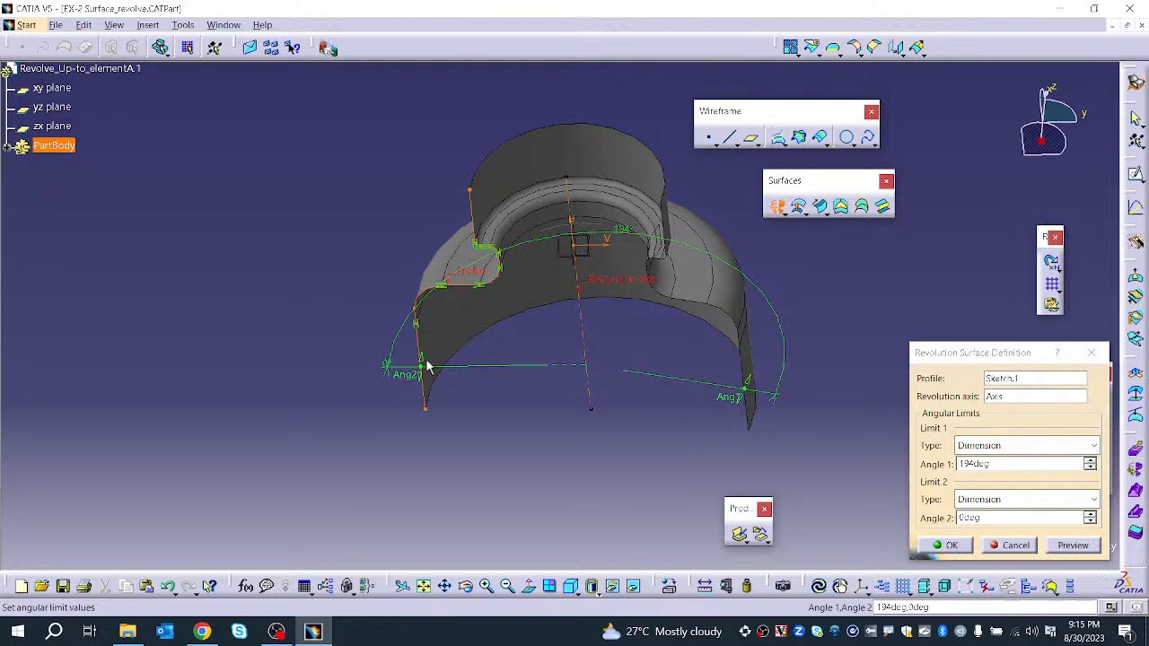
drag(424, 366, 541, 455)
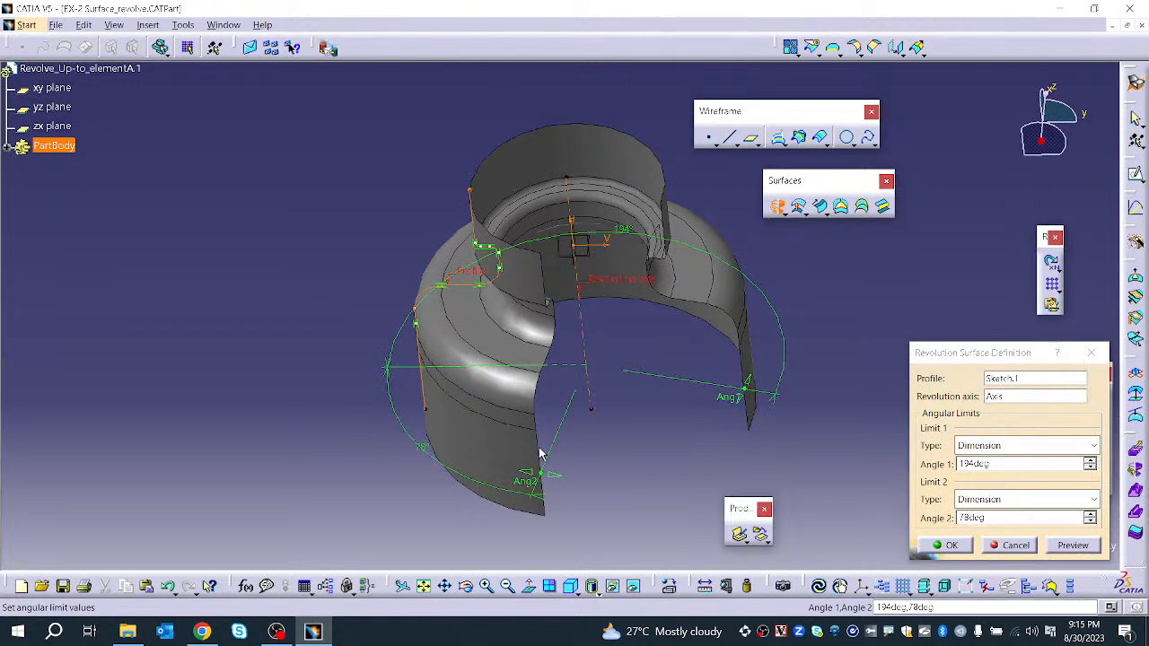
Set the revolution's Angle 2 to 60 degrees
drag(992, 518, 918, 513)
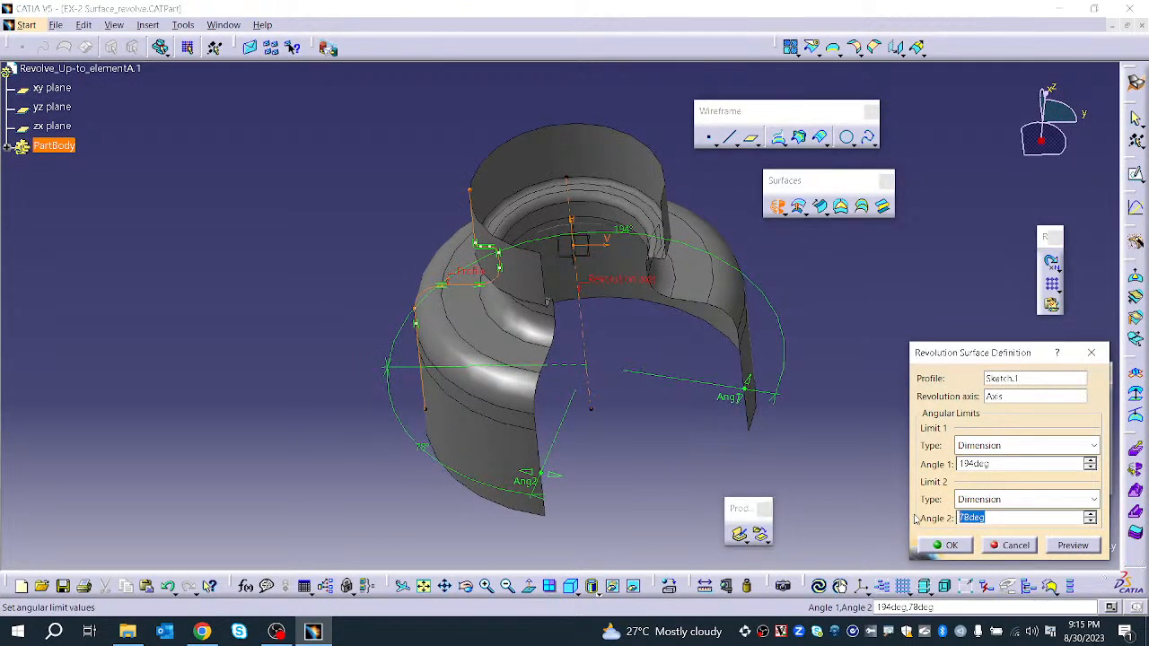
text(60)
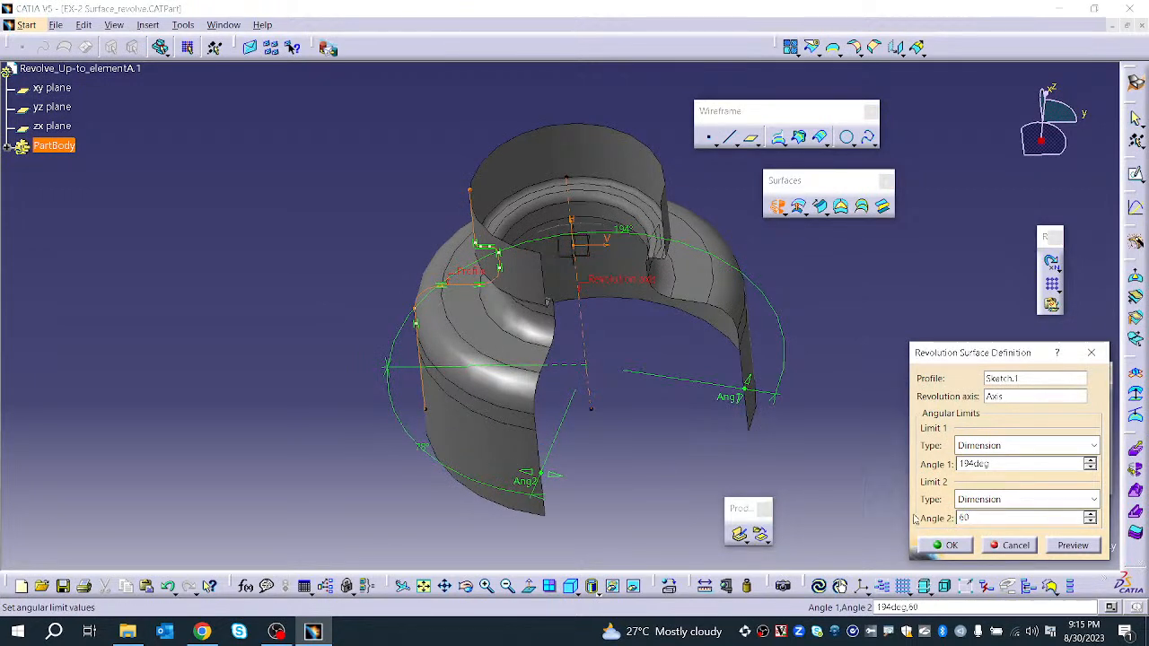
click(1026, 500)
click(1003, 518)
drag(1003, 518, 959, 518)
middle_drag(652, 417, 539, 421)
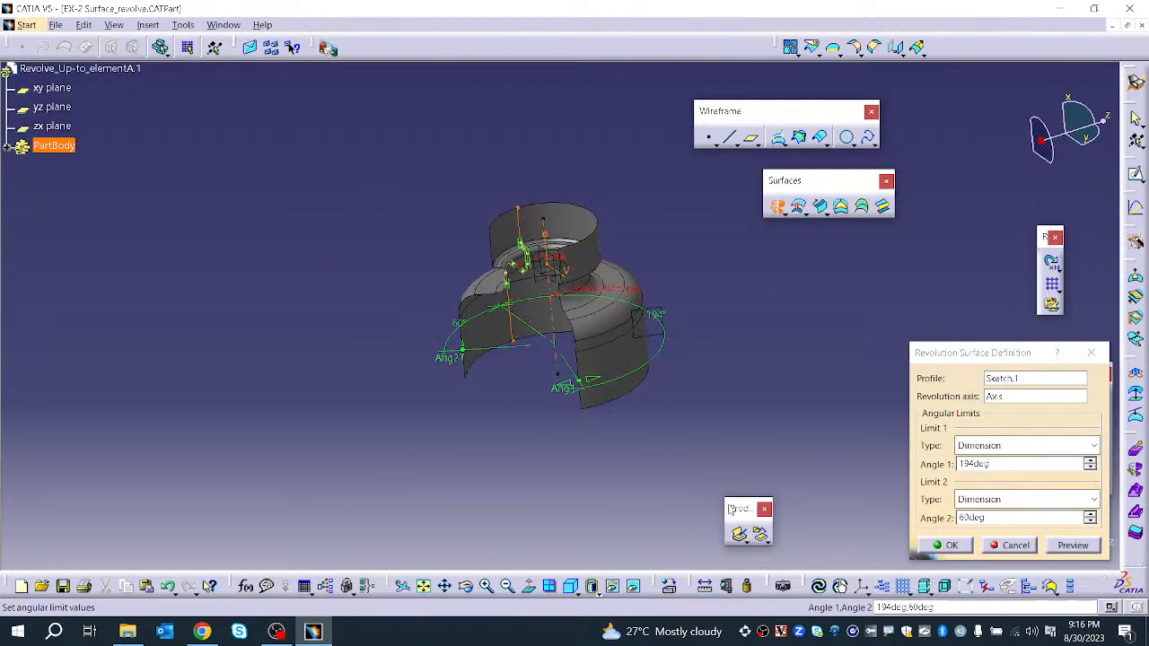
Change the revolution's Limit 1 type to Up-to element and pick the limiting element in the model
click(1005, 446)
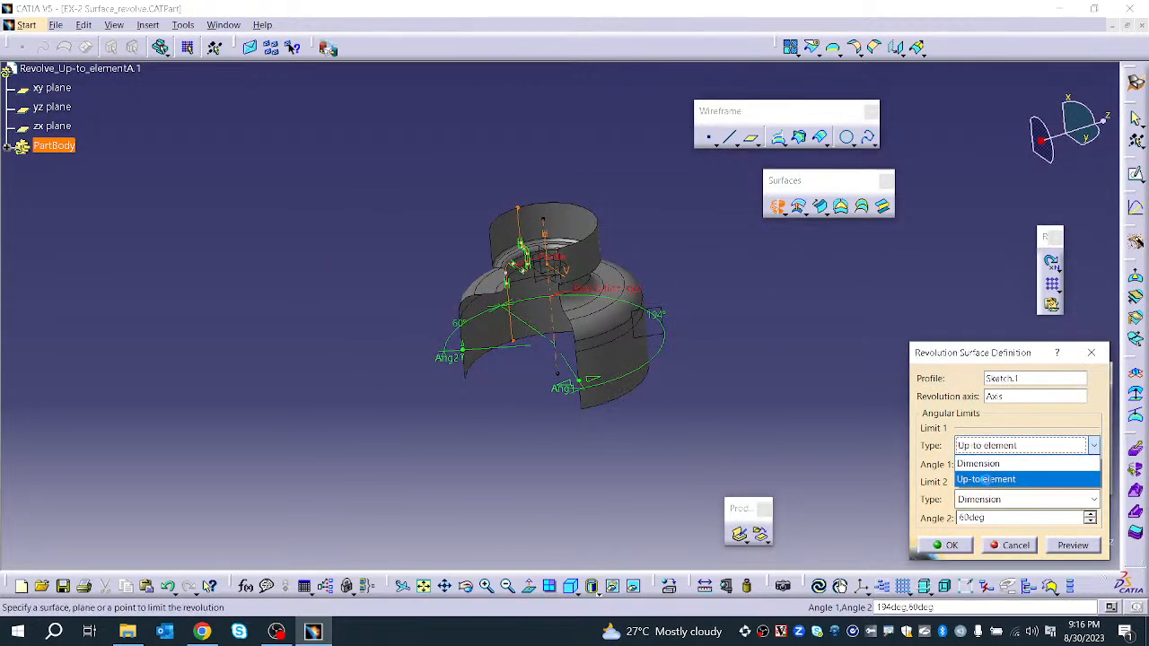
click(987, 475)
click(658, 344)
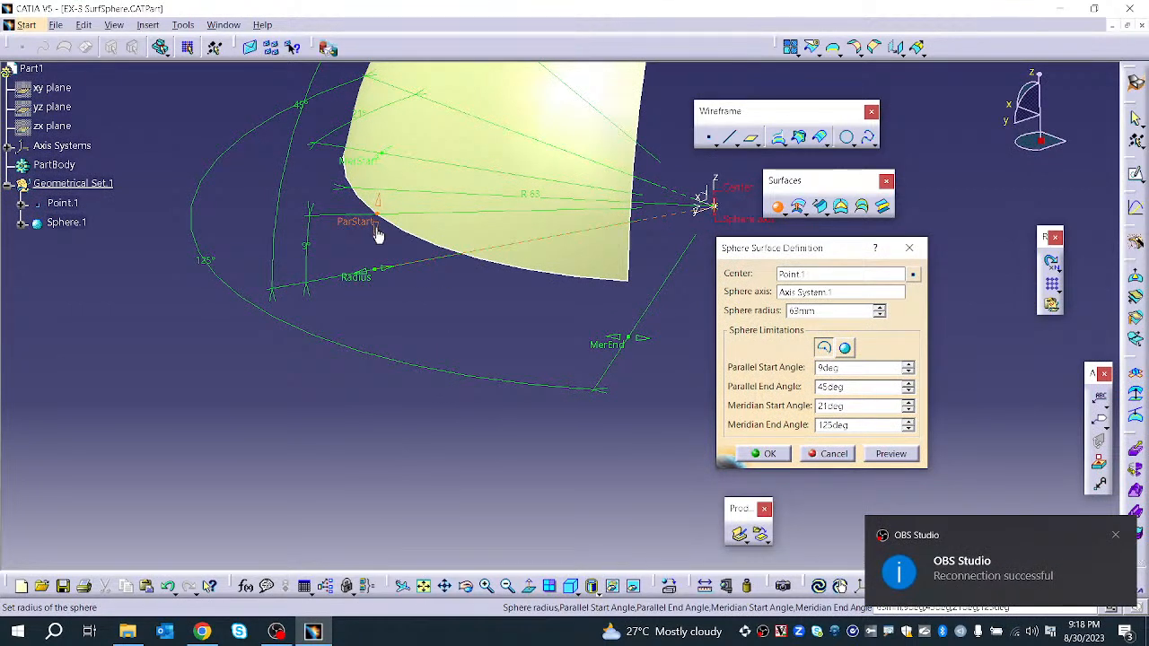
Adjust the sphere's Parallel Start Angle freehand in the model to -90 degrees
mouse_move(378, 237)
mouse_down()
mouse_move(378, 247)
mouse_move(382, 222)
mouse_move(389, 242)
mouse_up()
middle_drag(491, 246, 510, 324)
drag(484, 283, 660, 412)
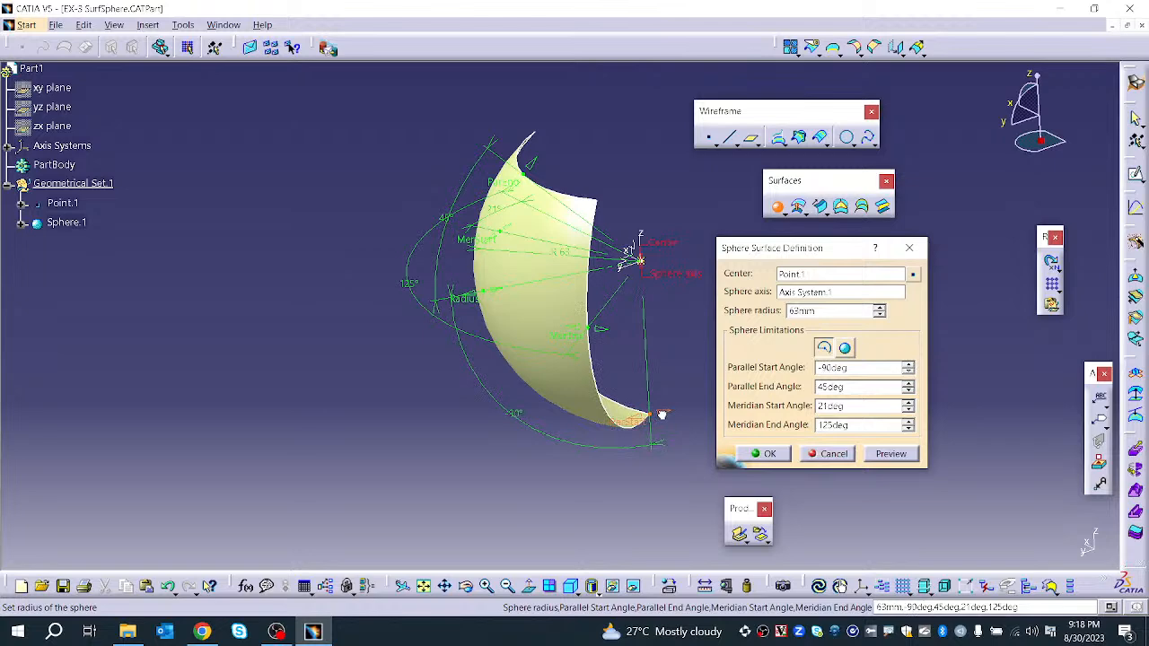
middle_drag(661, 417, 397, 405)
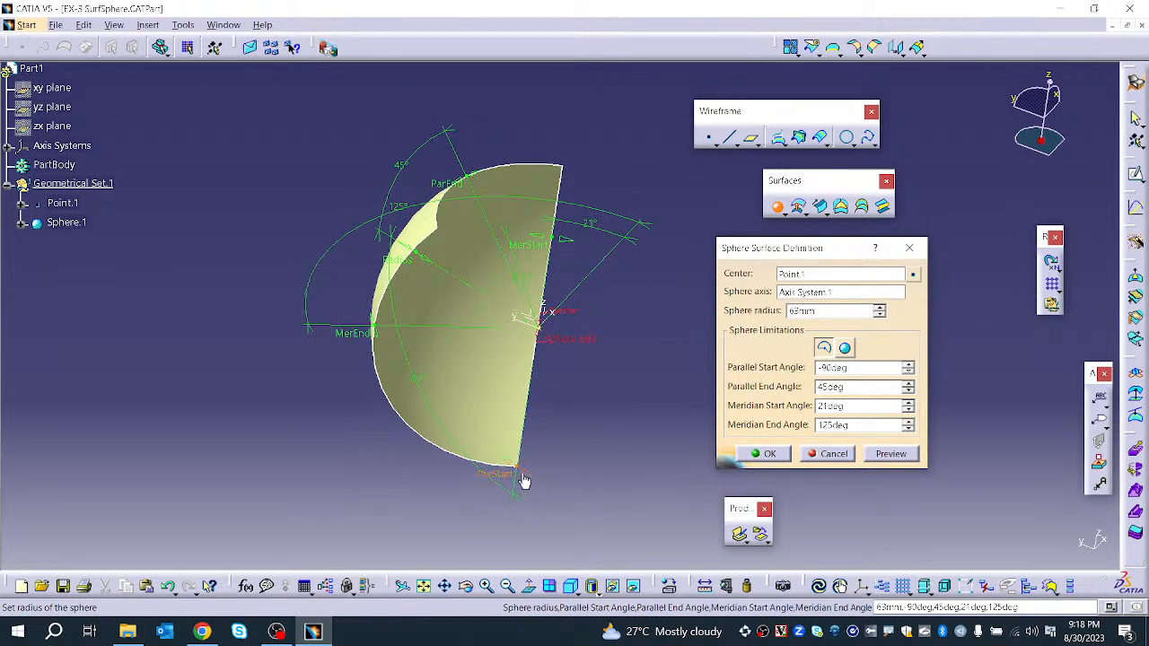
Raise the sphere's Parallel End Angle to 90 degrees
click(907, 382)
click(907, 382)
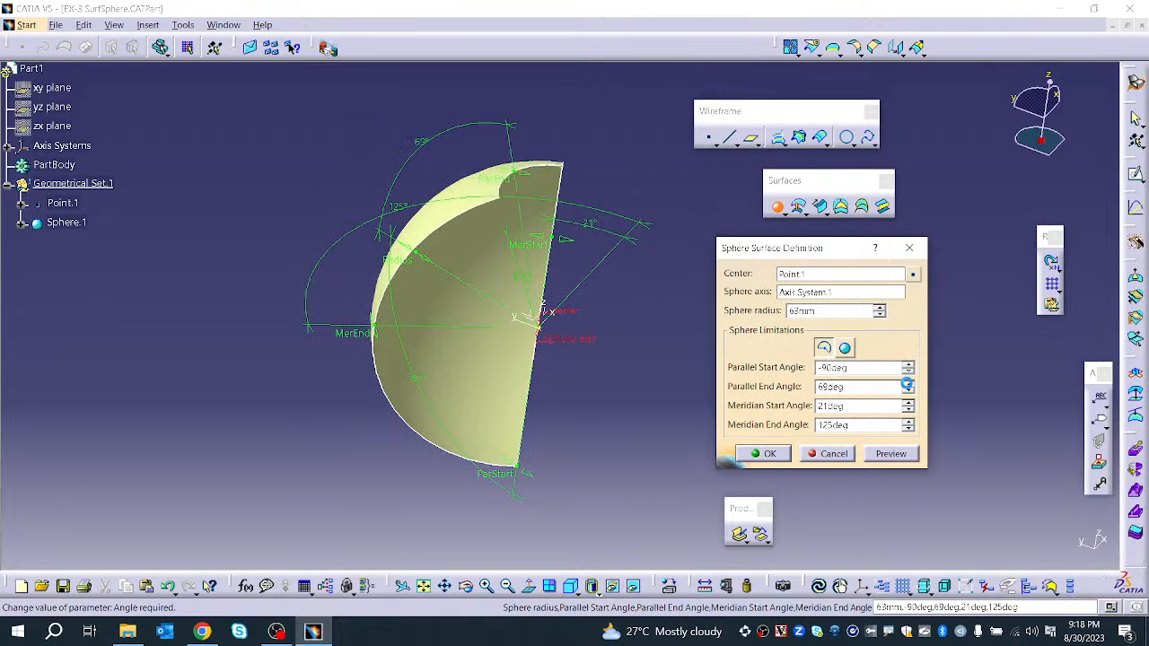
click(907, 383)
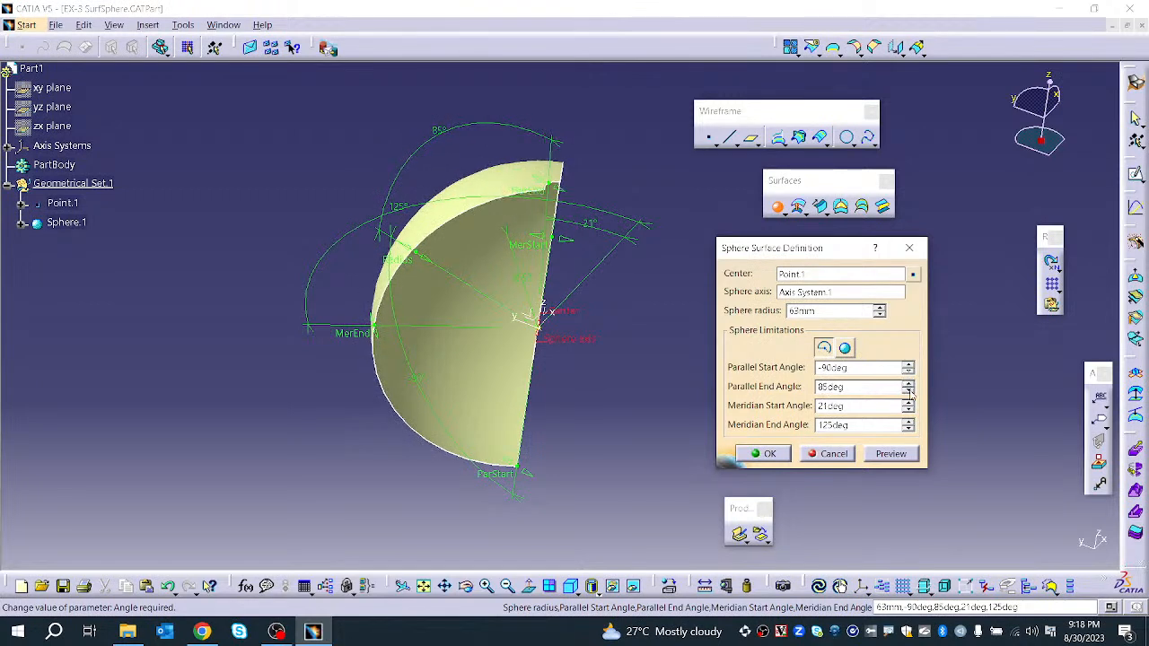
click(908, 383)
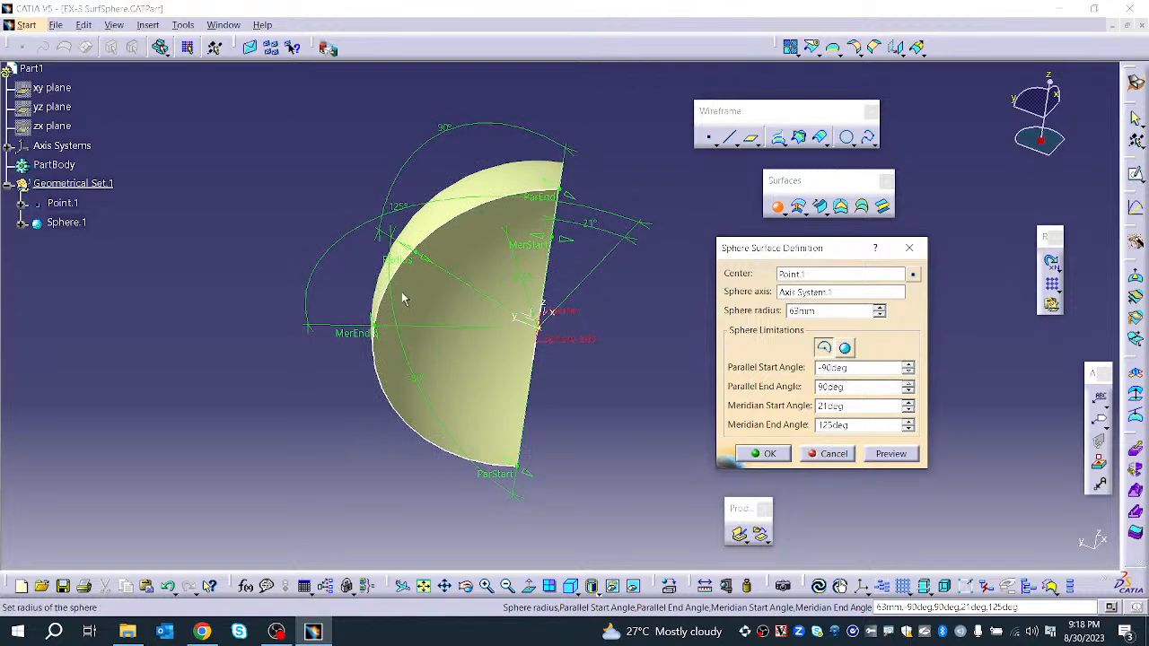
Extend the sphere's Meridian End Angle to 360 degrees, set the Meridian Start Angle to 0 degrees and preview it
middle_drag(493, 341, 388, 310)
drag(388, 309, 578, 320)
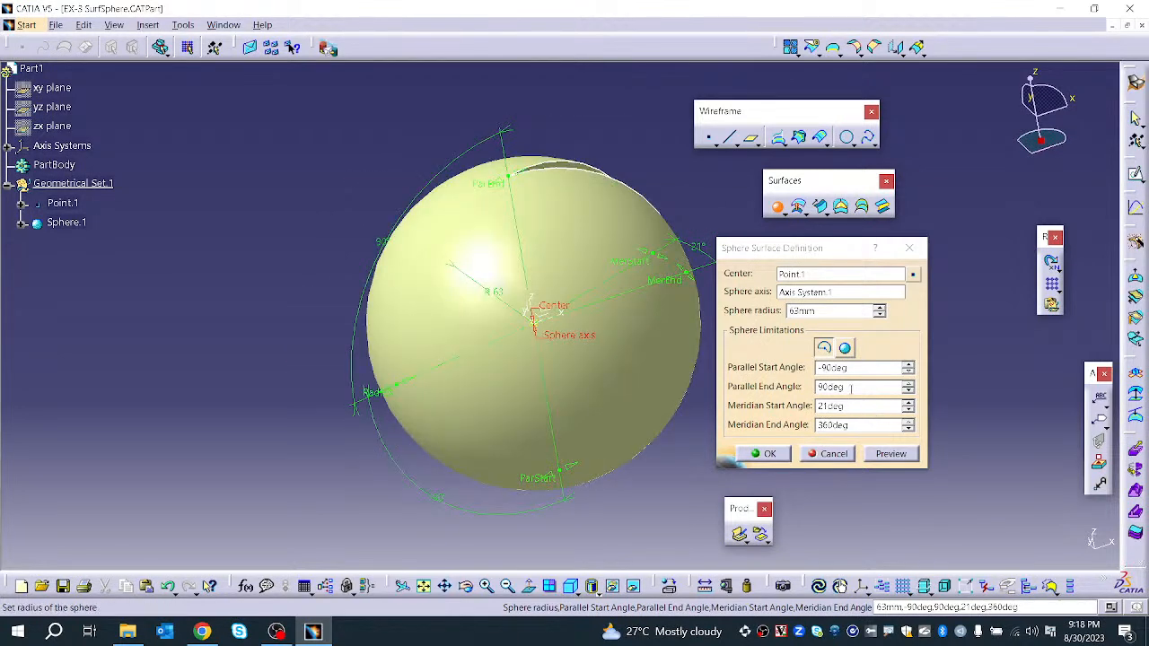
drag(854, 403, 796, 419)
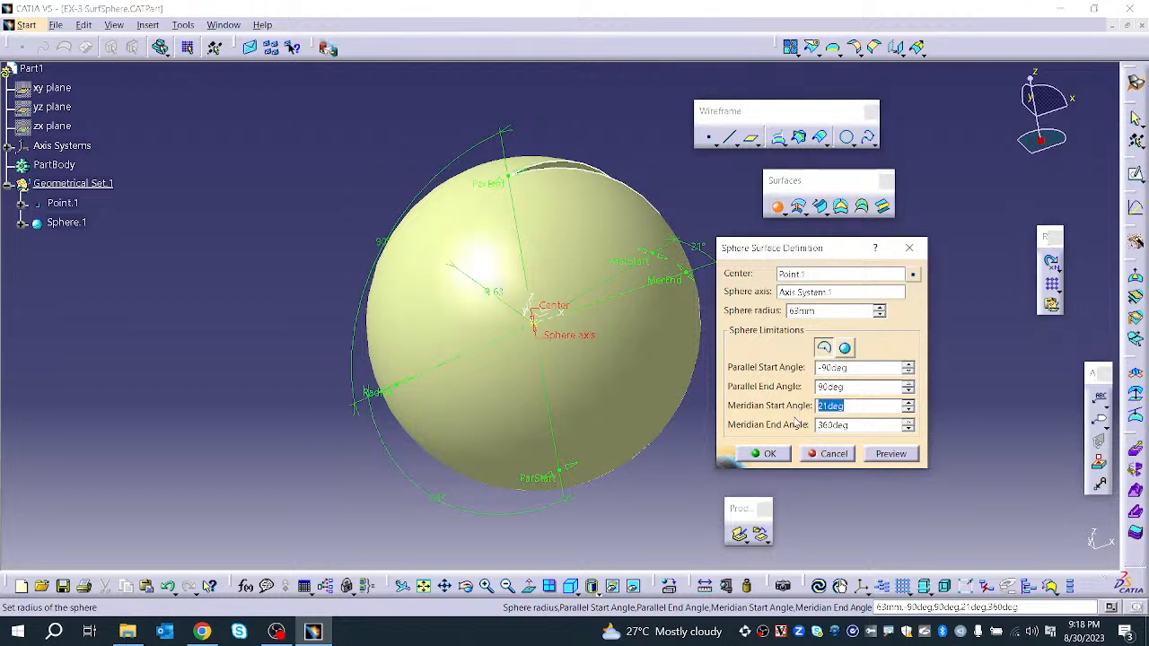
text(0)
click(881, 454)
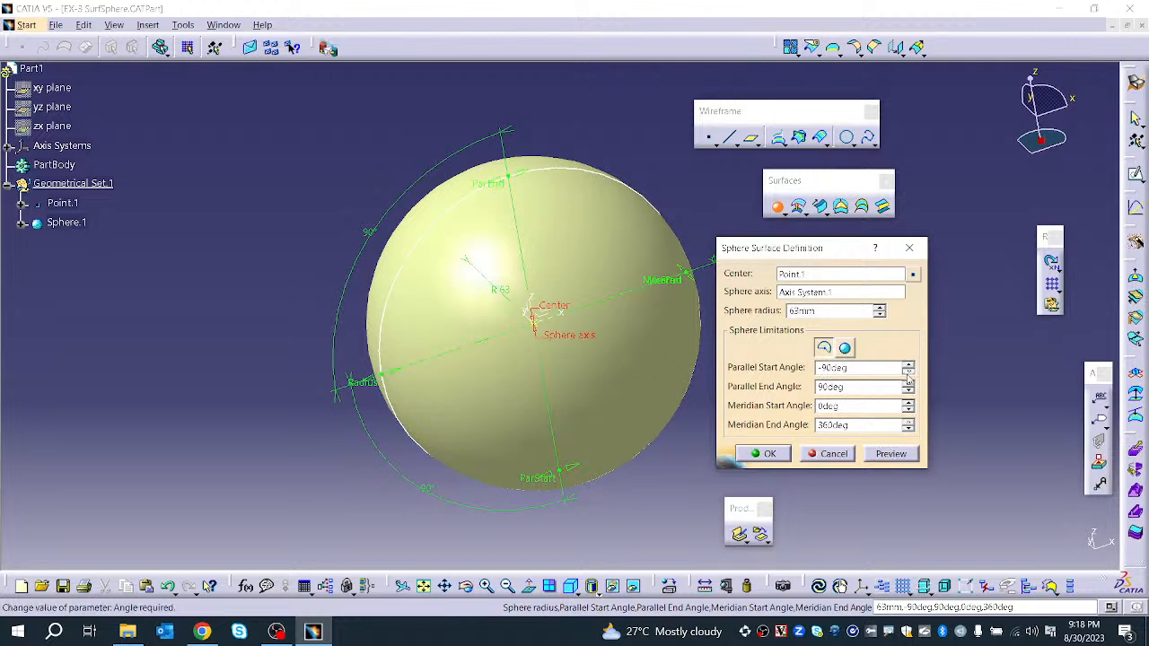
Set the sphere's Parallel Start Angle to -56 degrees and compare the whole-sphere option with the angle-limited one
click(909, 364)
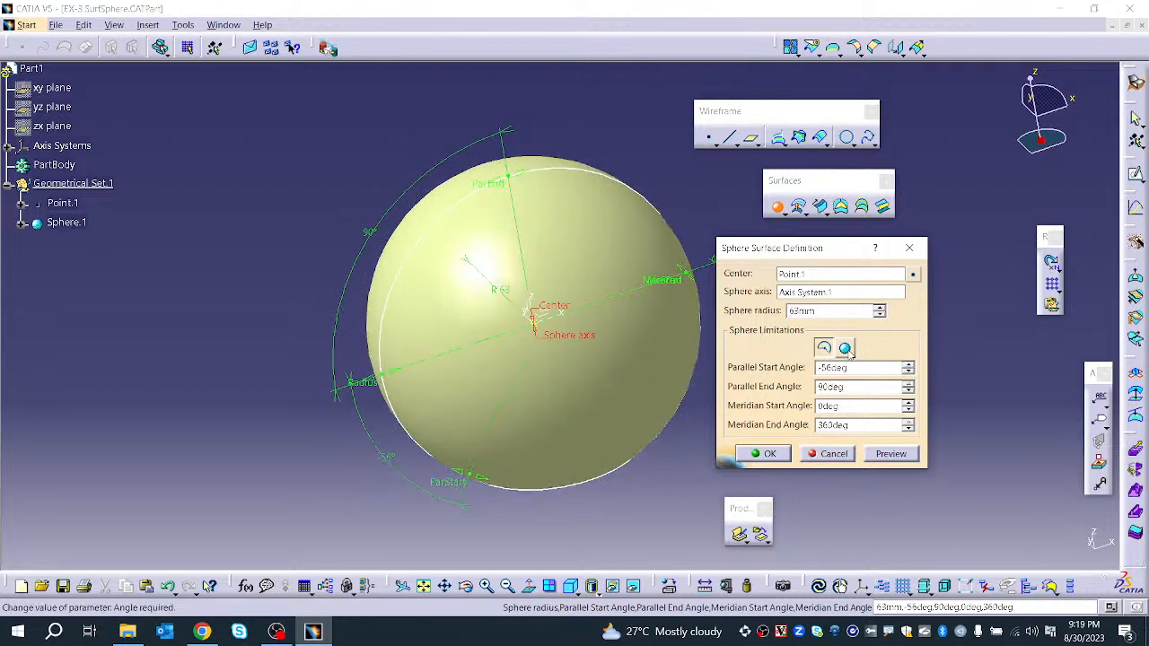
click(845, 349)
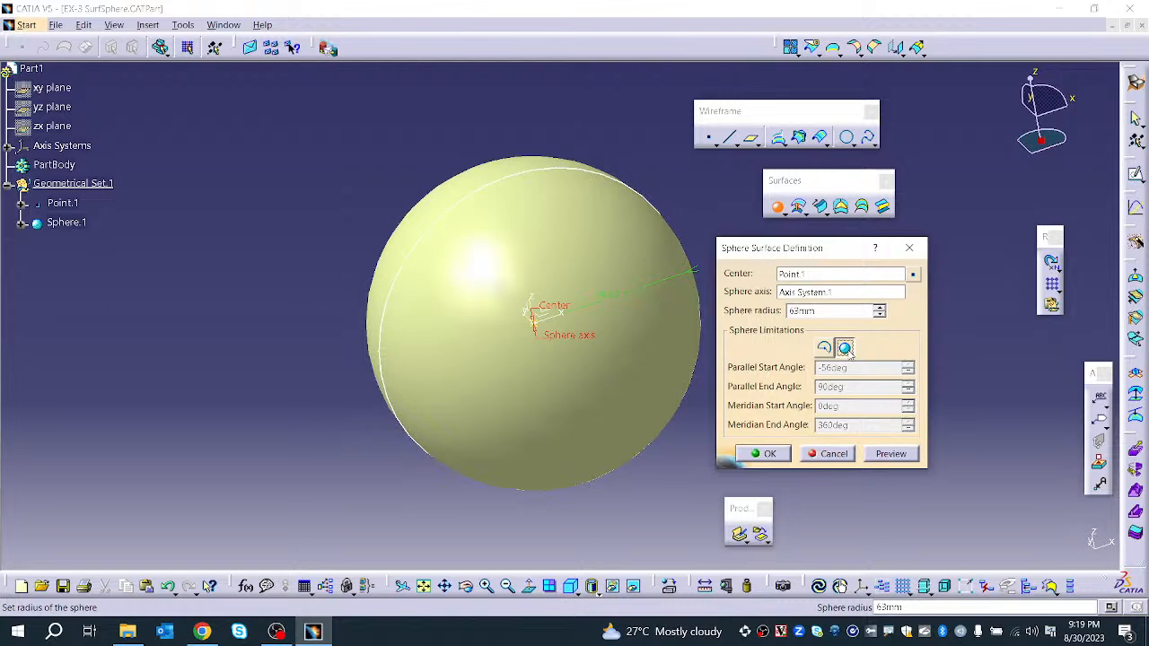
click(822, 348)
mouse_move(635, 411)
middle_down()
mouse_move(482, 389)
mouse_move(569, 344)
mouse_move(469, 212)
mouse_move(546, 329)
mouse_move(510, 302)
mouse_move(593, 367)
mouse_move(494, 167)
mouse_move(538, 318)
mouse_move(595, 418)
mouse_move(628, 404)
middle_up()
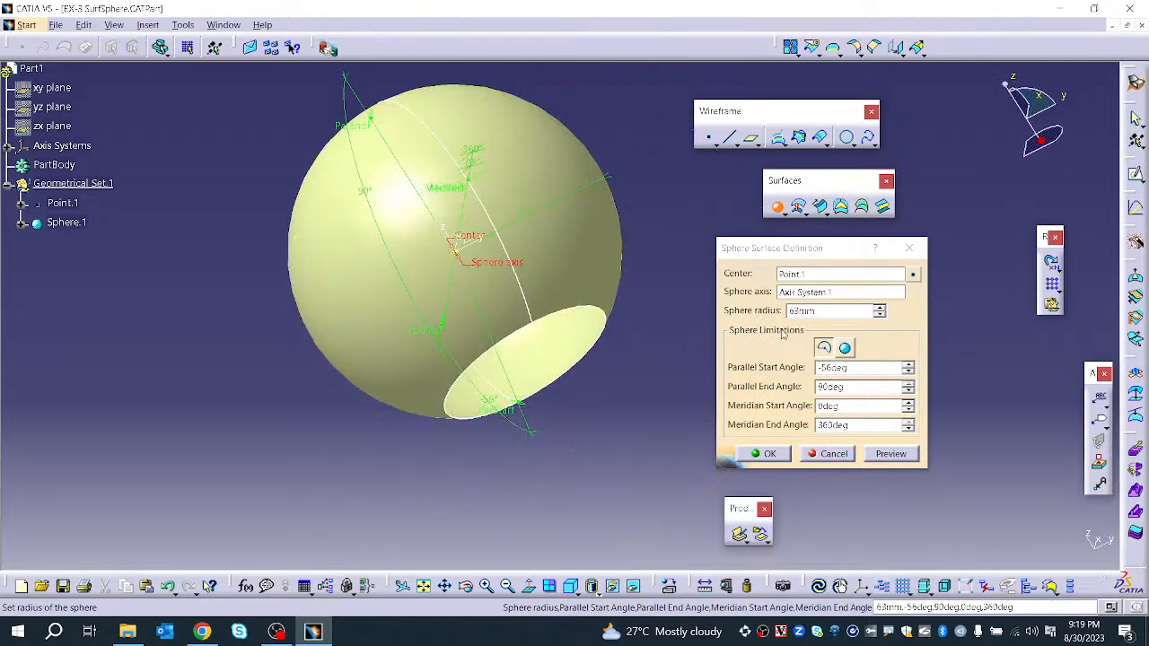
Switch the sphere limitation to a whole sphere, preview it and finish the 63 mm radius sphere surface
click(844, 348)
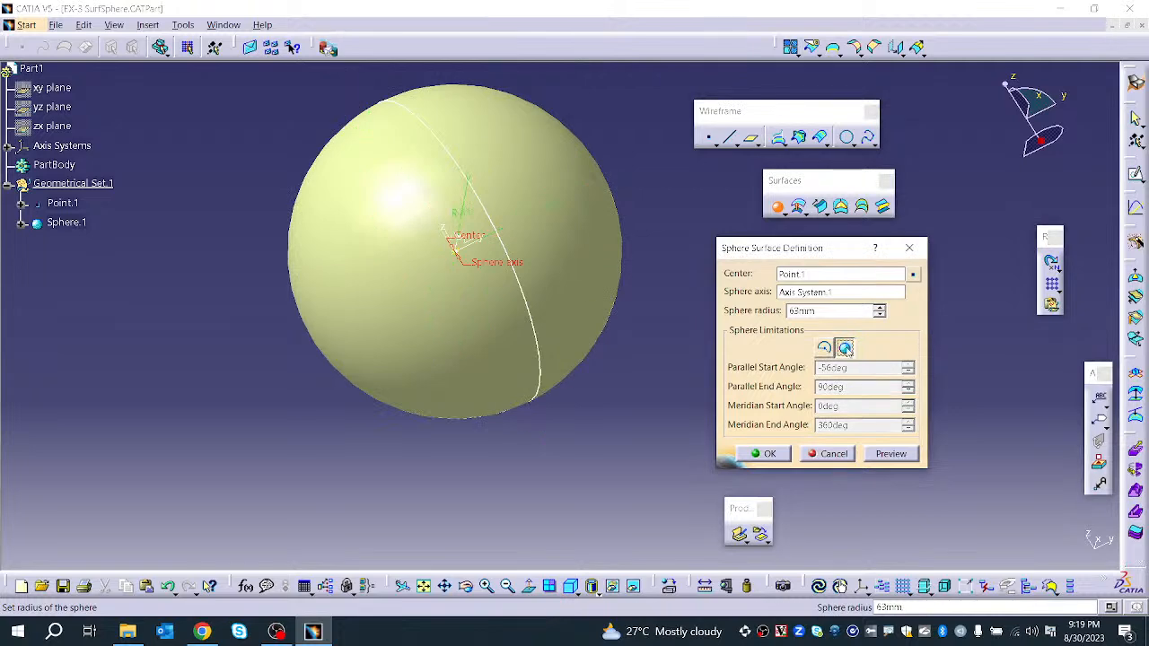
middle_drag(559, 306, 521, 296)
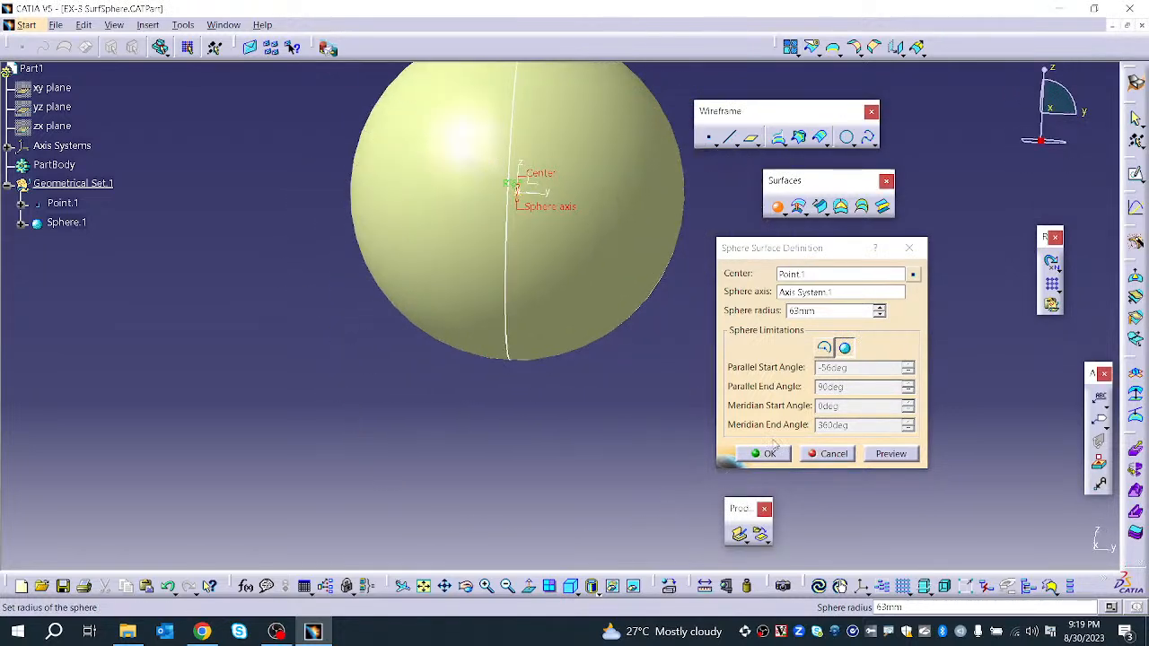
click(817, 310)
click(890, 453)
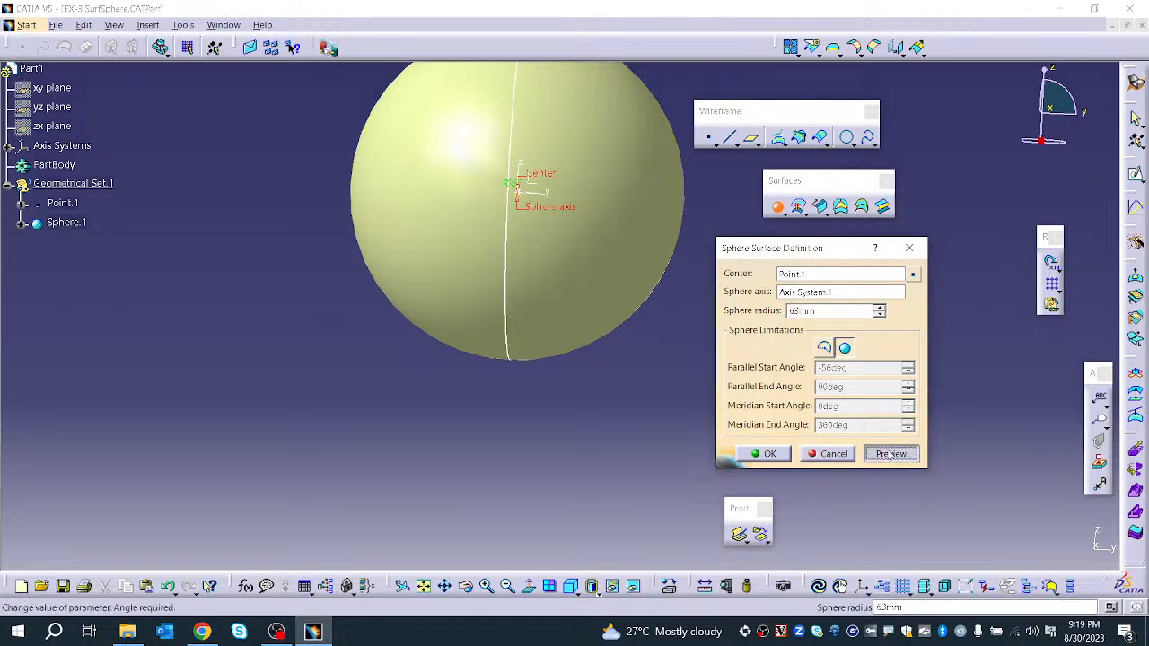
click(768, 454)
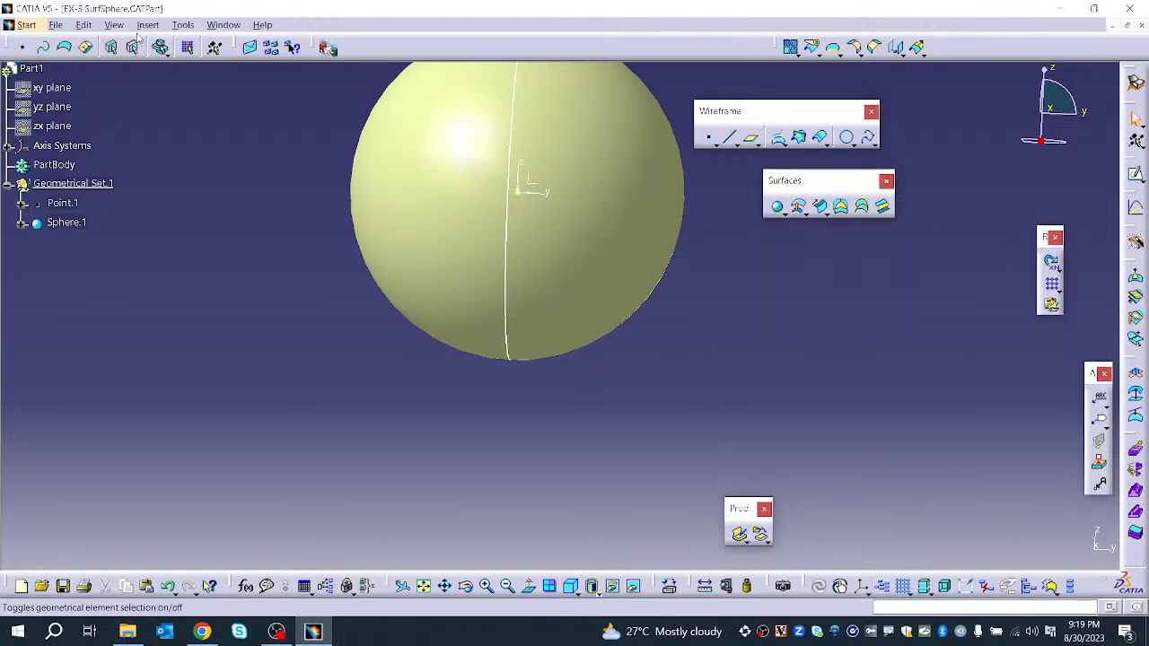
click(63, 26)
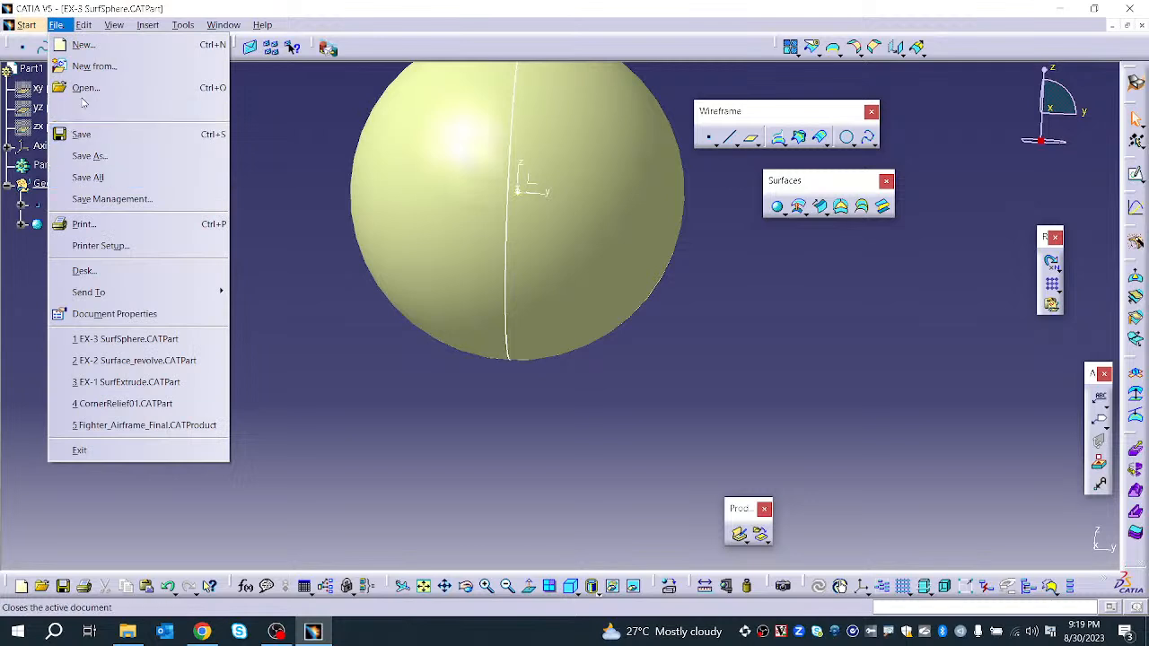
click(789, 247)
click(798, 208)
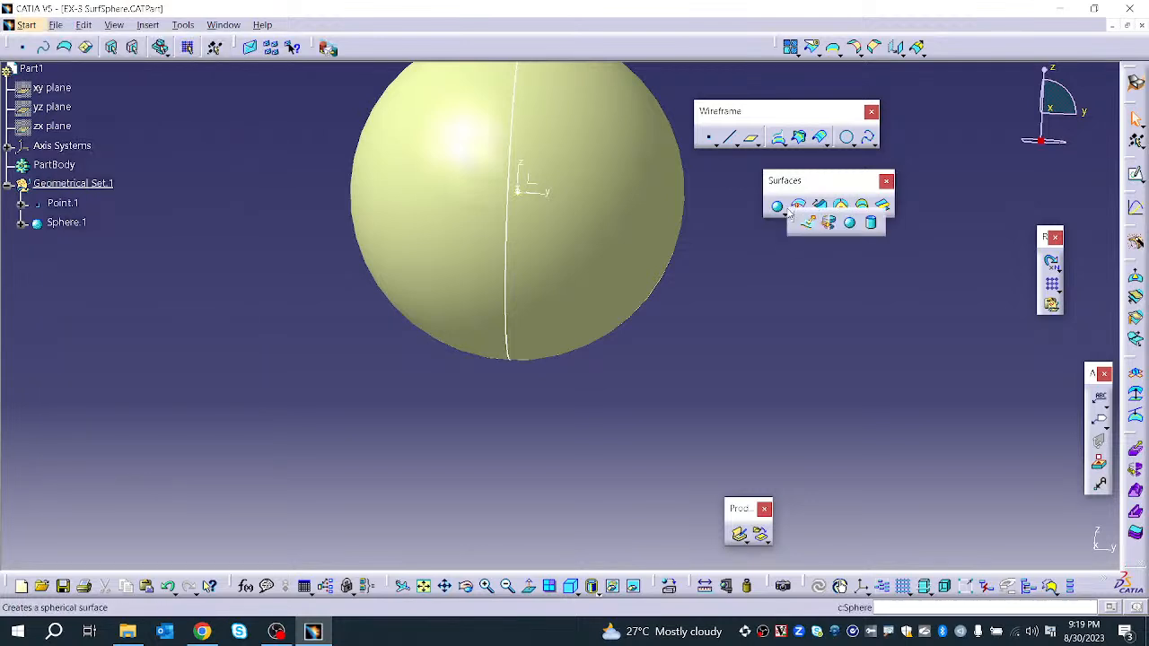
click(57, 28)
click(55, 24)
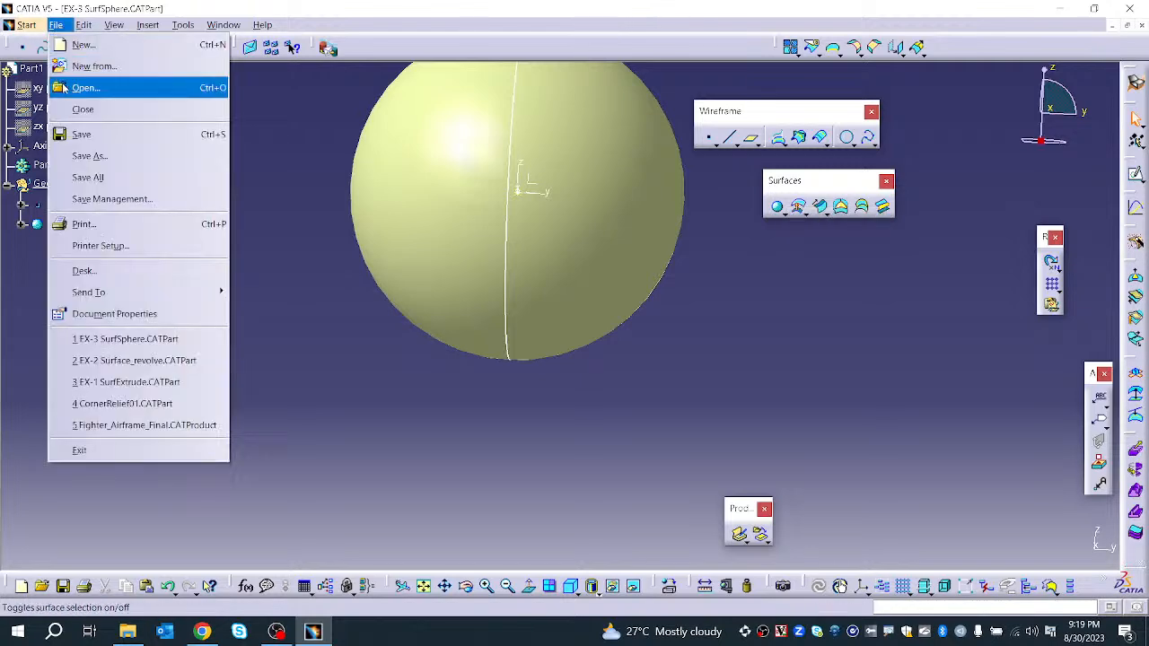
click(90, 86)
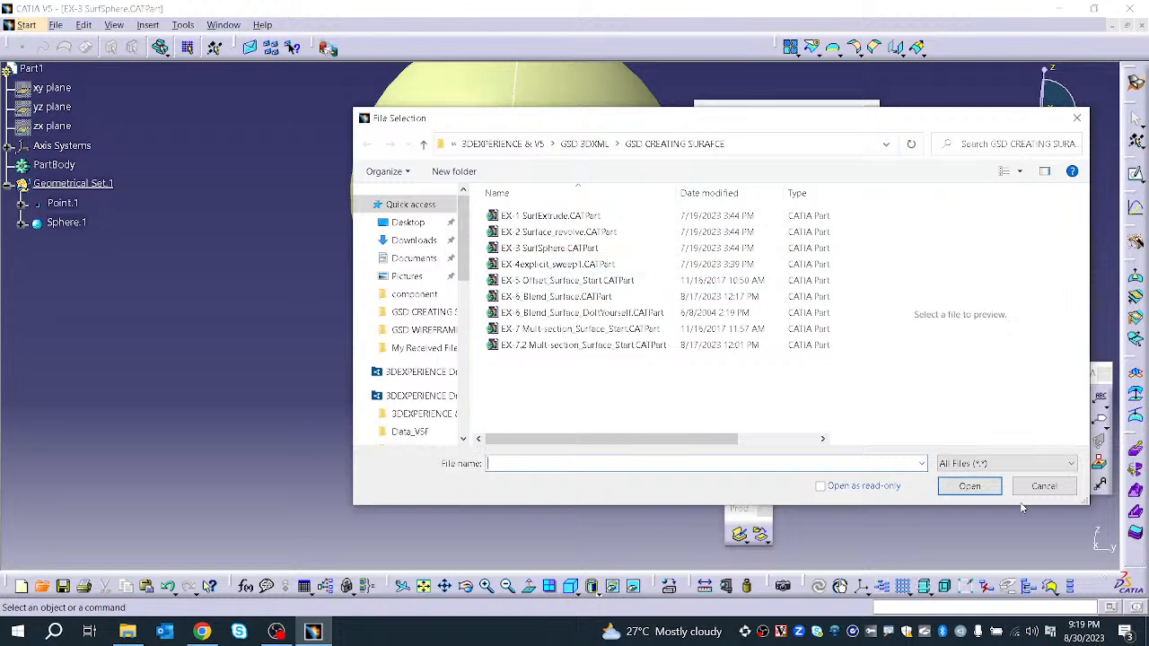
key(Escape)
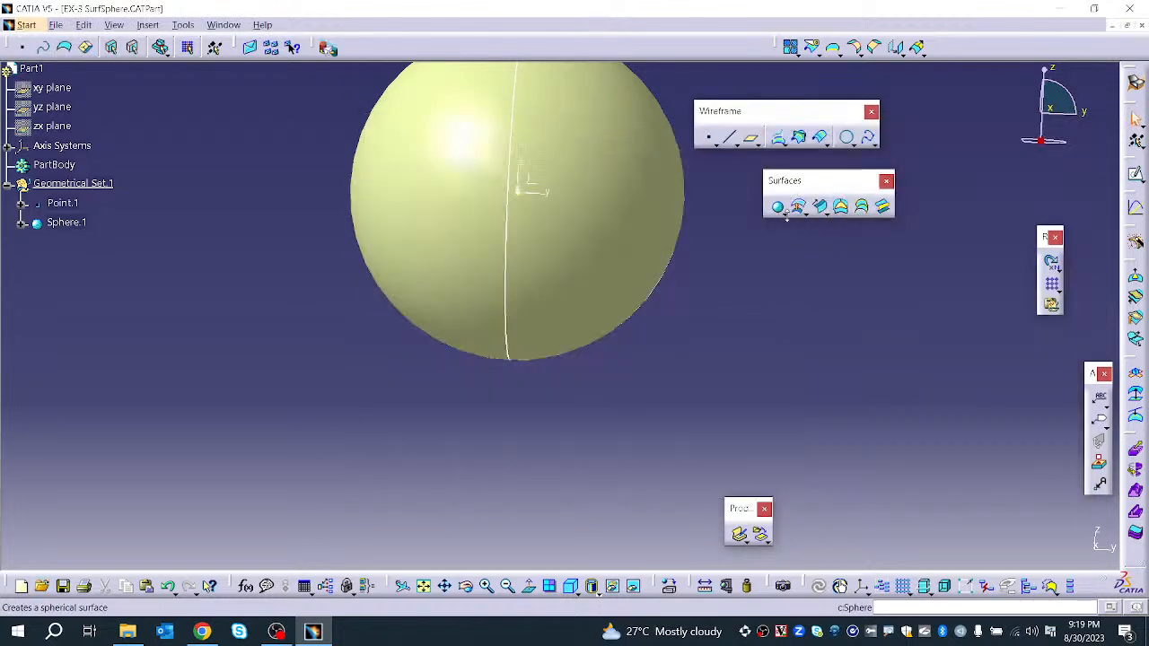
Delete Sphere.1 from Geometrical Set.1
click(456, 320)
right_click(88, 230)
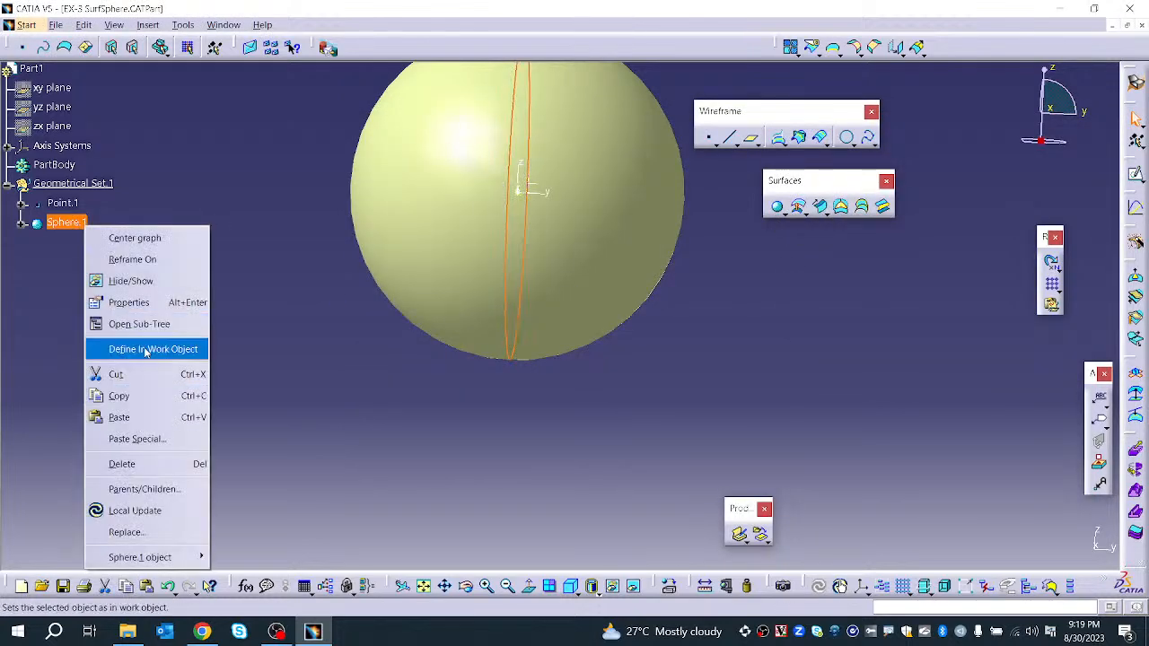
click(154, 464)
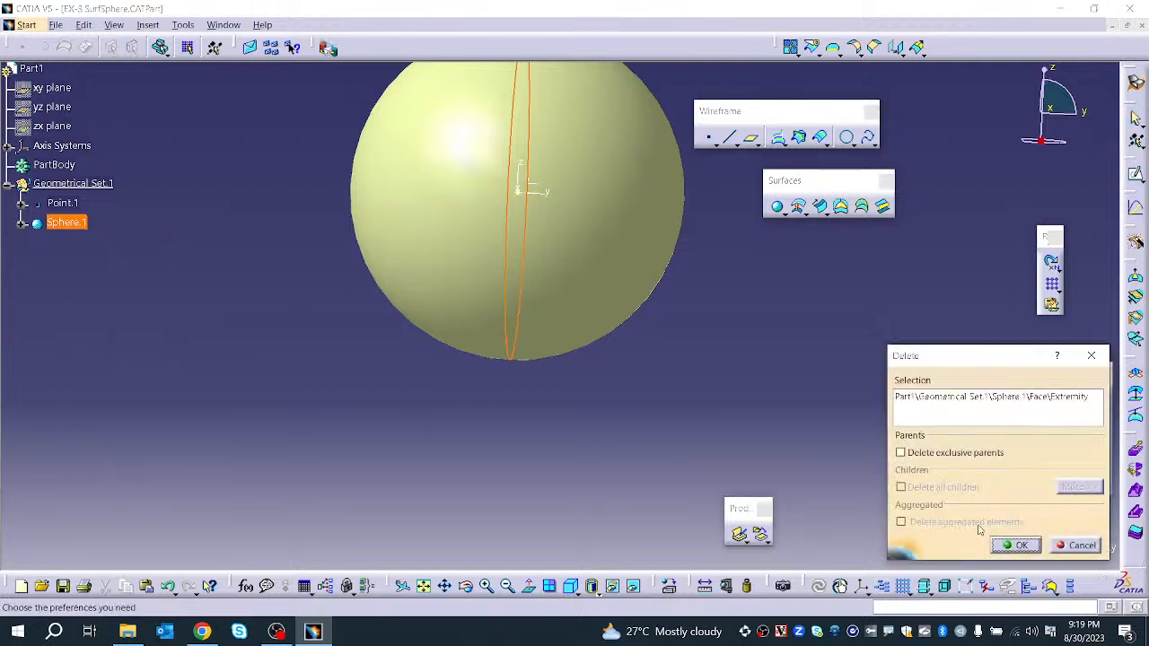
click(1009, 544)
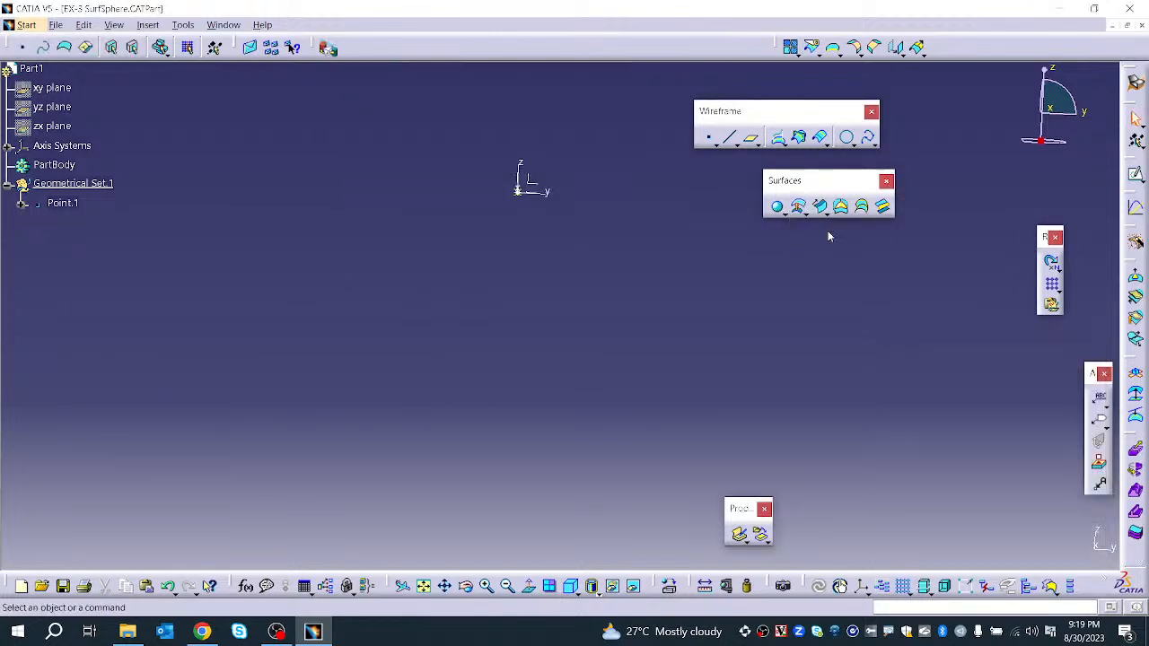
Start a cylinder surface with Point.1 as its center point
click(783, 213)
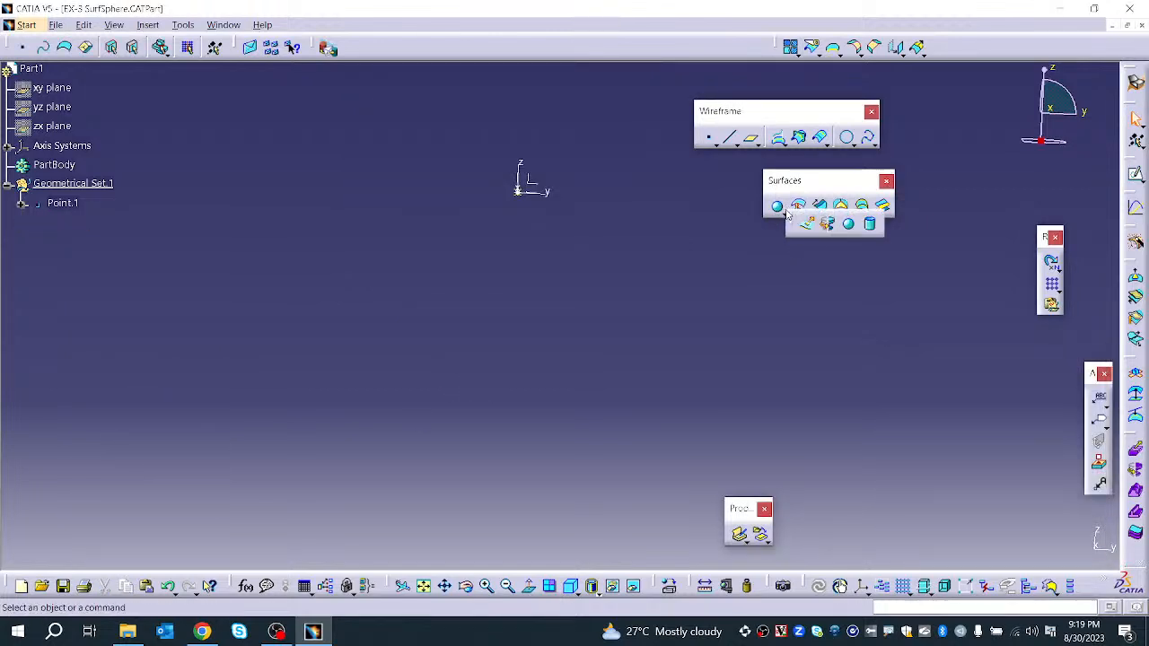
click(870, 223)
middle_drag(595, 326, 498, 318)
middle_drag(247, 263, 359, 364)
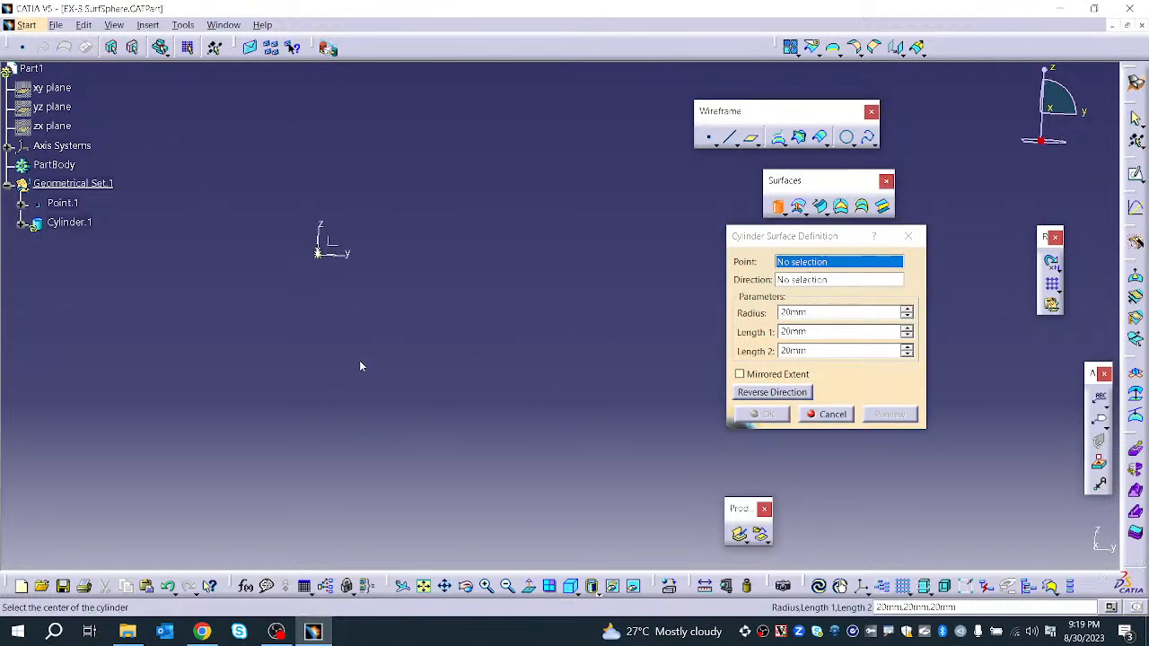
middle_drag(412, 263, 305, 379)
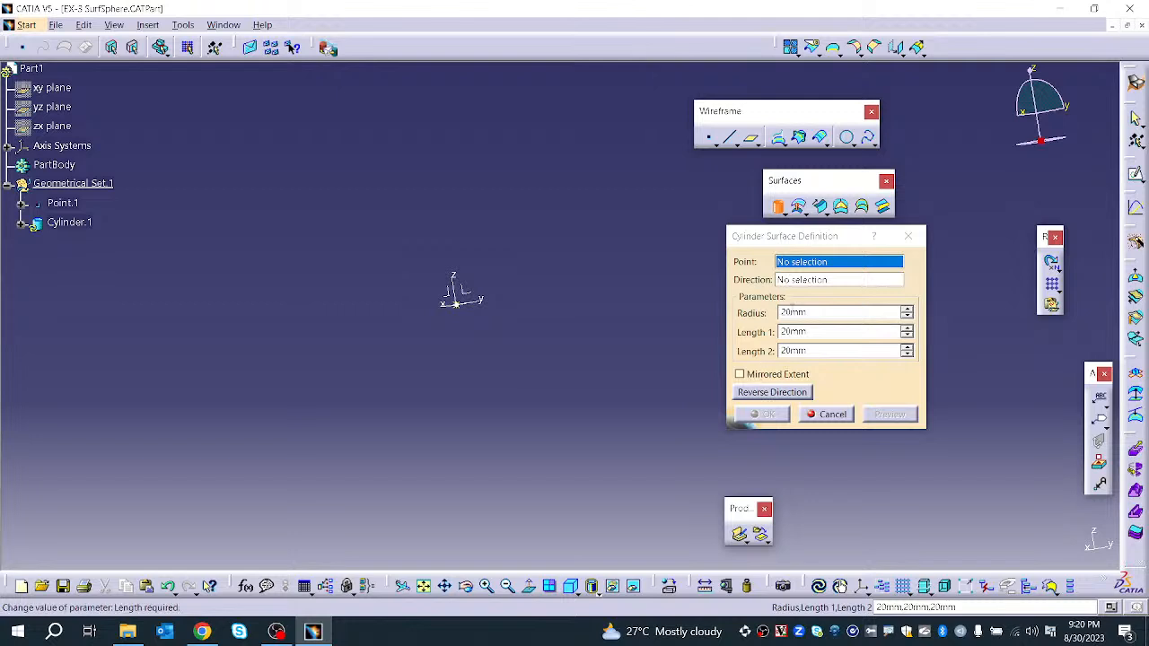
click(457, 305)
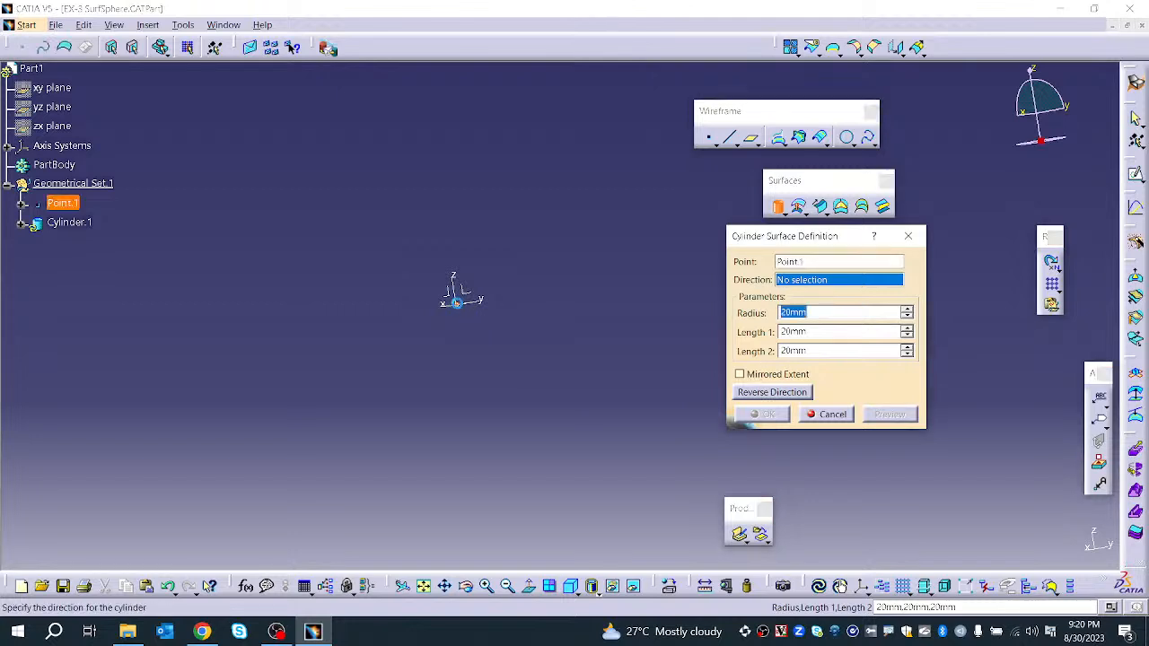
Use the Z axis of Axis System.1 as the cylinder's direction
middle_drag(577, 251, 664, 337)
middle_drag(567, 352, 664, 466)
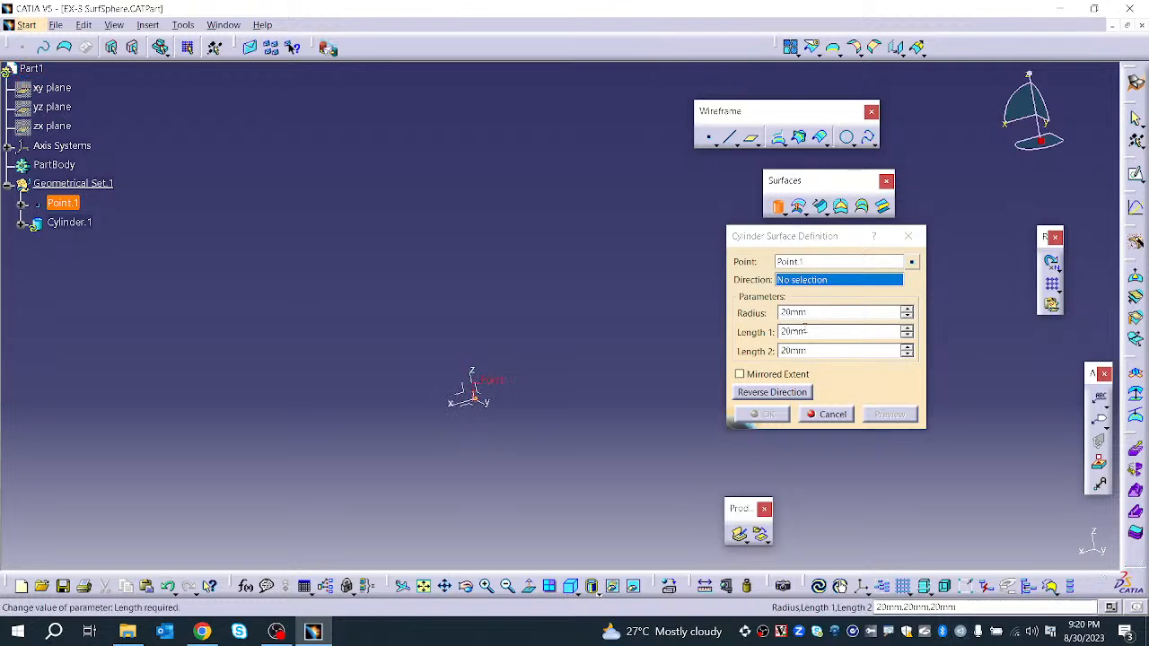
click(480, 386)
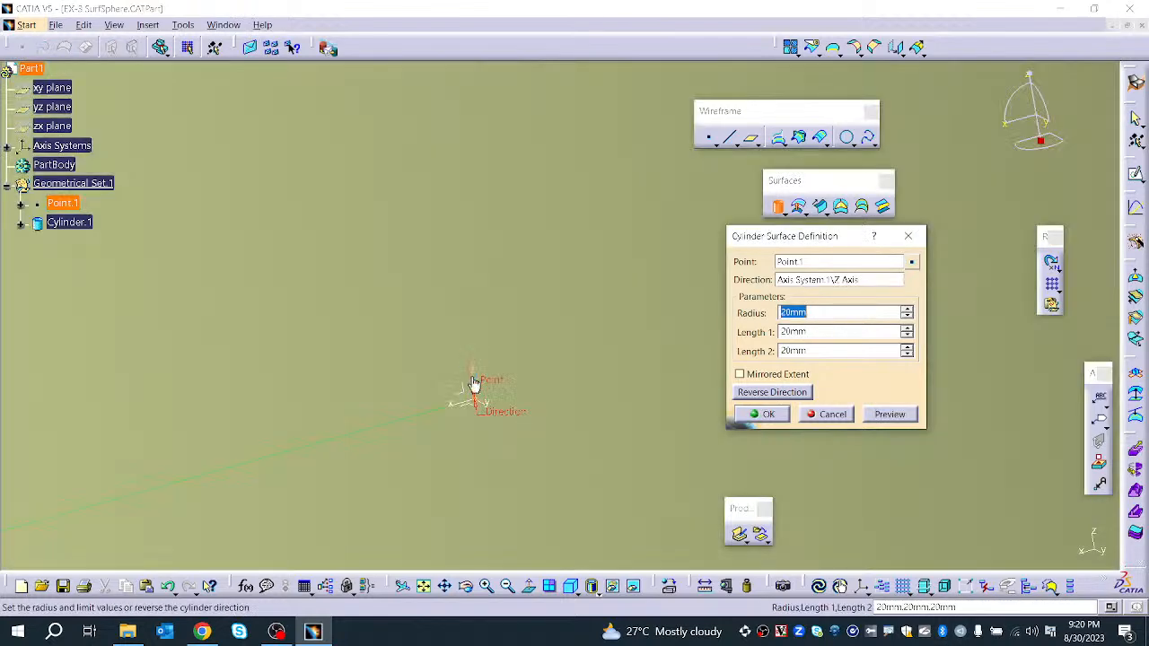
middle_drag(618, 364, 634, 468)
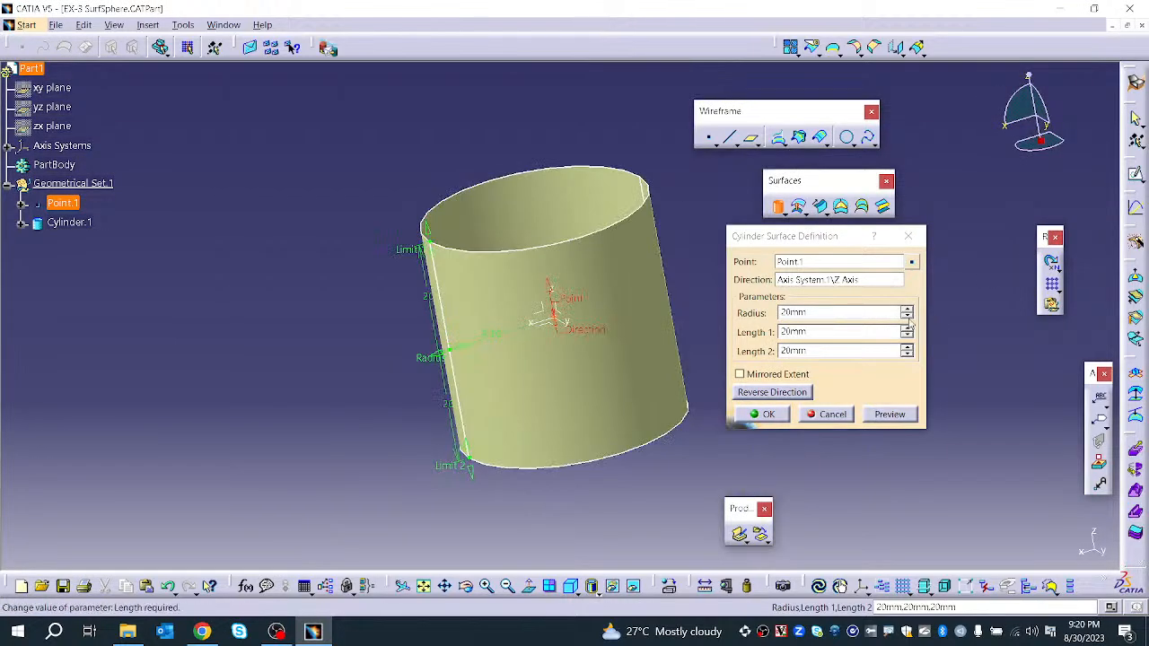
Set the cylinder's radius to 10 mm and its Length 1 to 10 mm
click(907, 315)
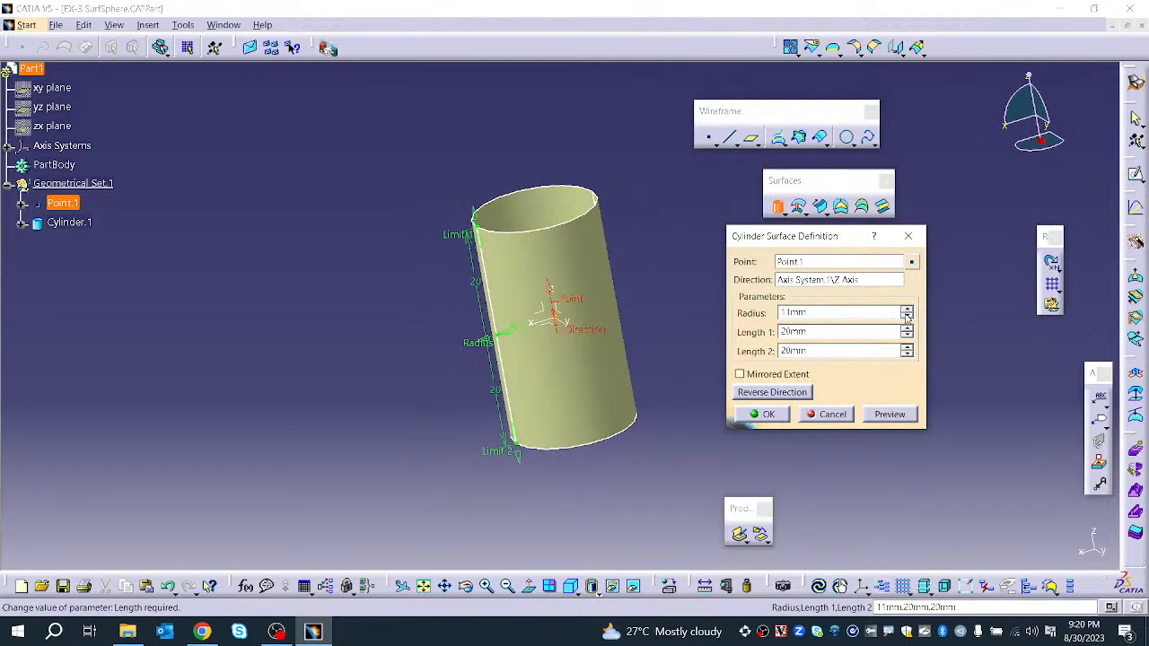
click(908, 316)
click(908, 328)
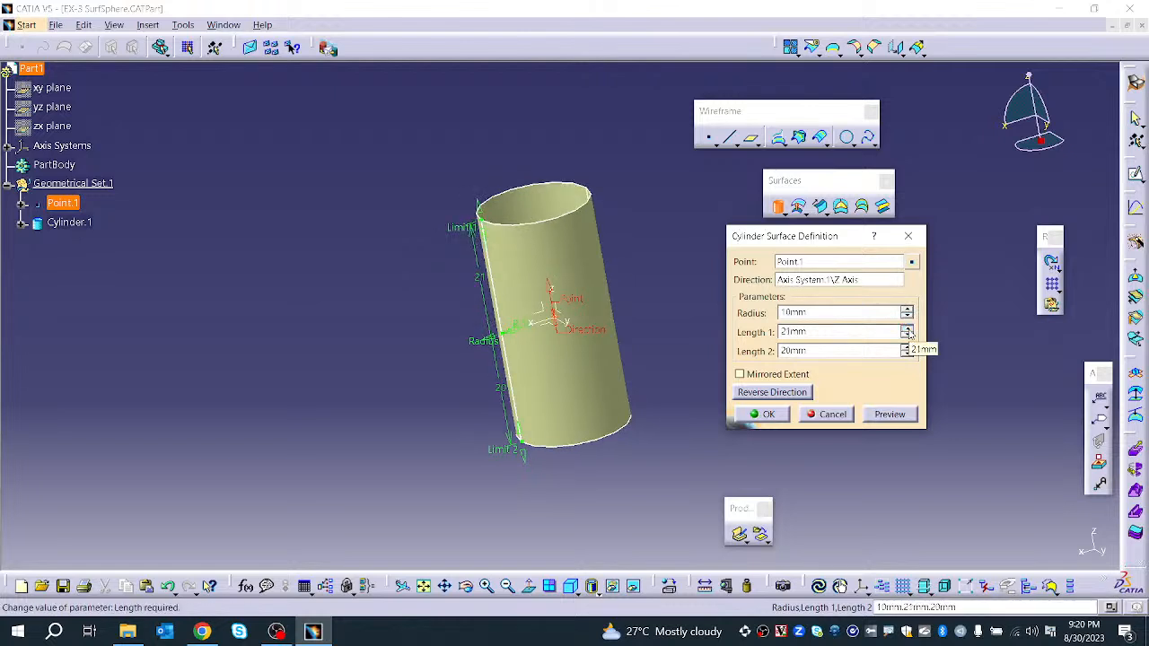
click(907, 337)
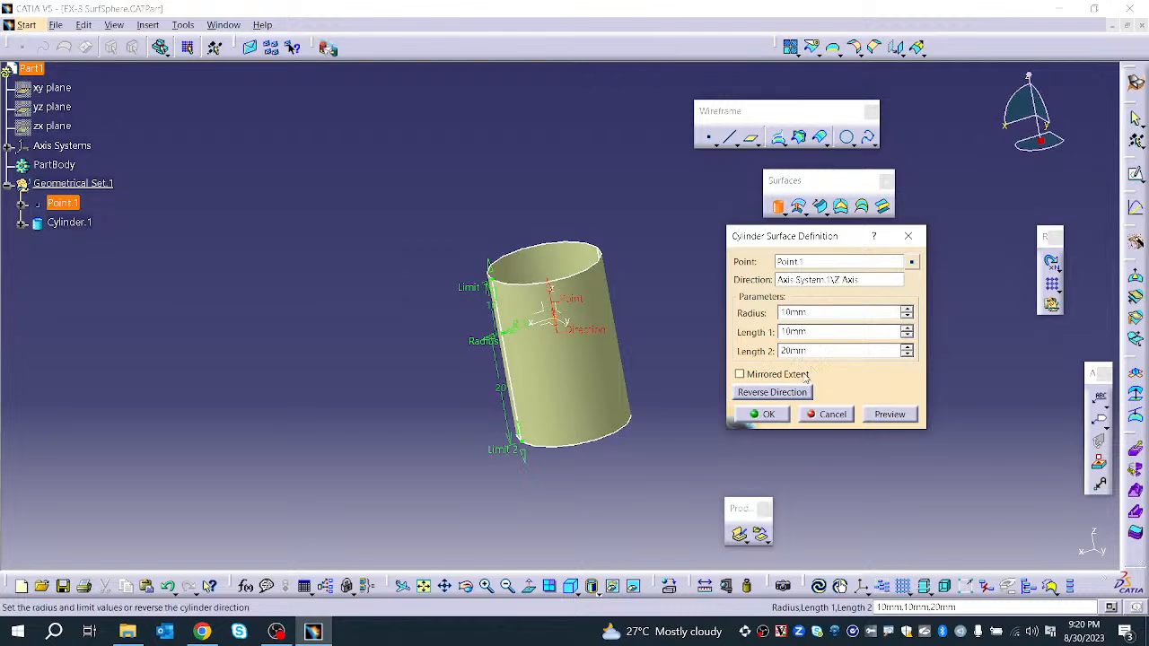
Try the cylinder's mirrored extent and turn it off again, leaving Length 2 at 0 mm
click(769, 375)
middle_drag(572, 437, 450, 354)
click(769, 375)
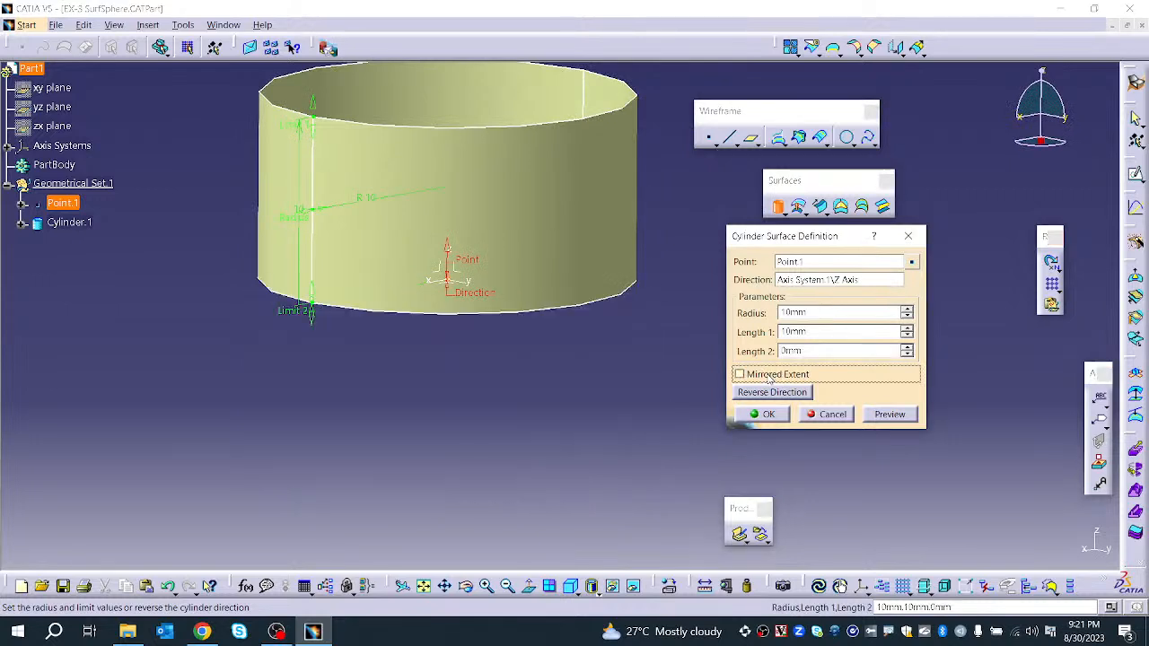
Reverse the cylinder's direction and finish the surface
middle_drag(669, 388, 429, 375)
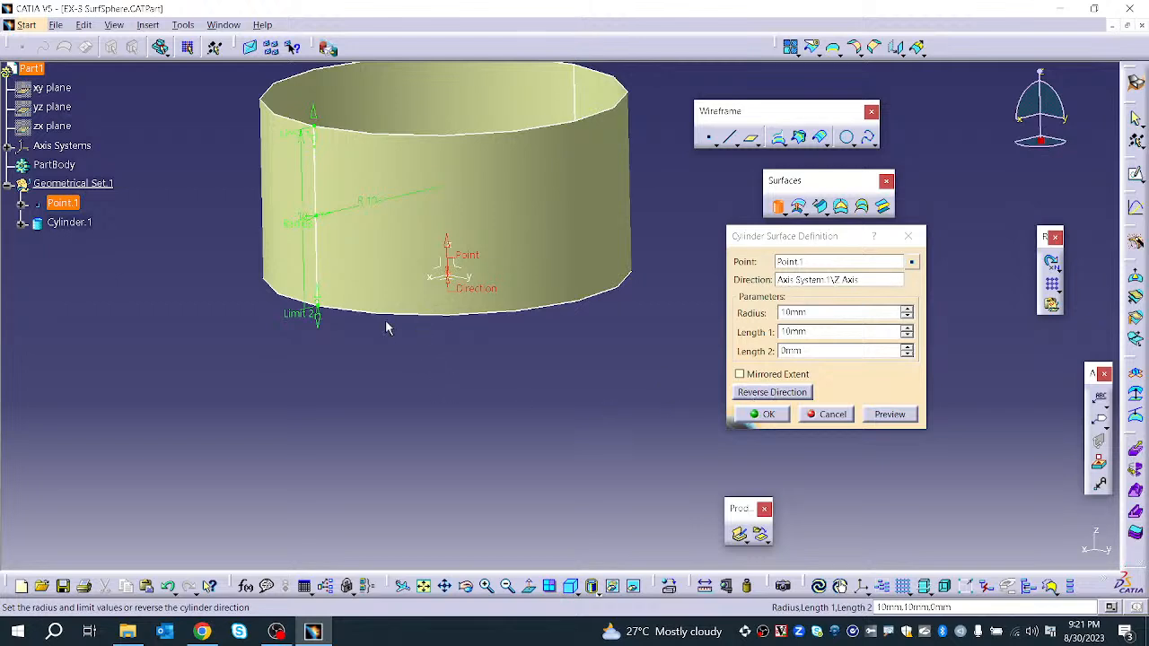
click(772, 392)
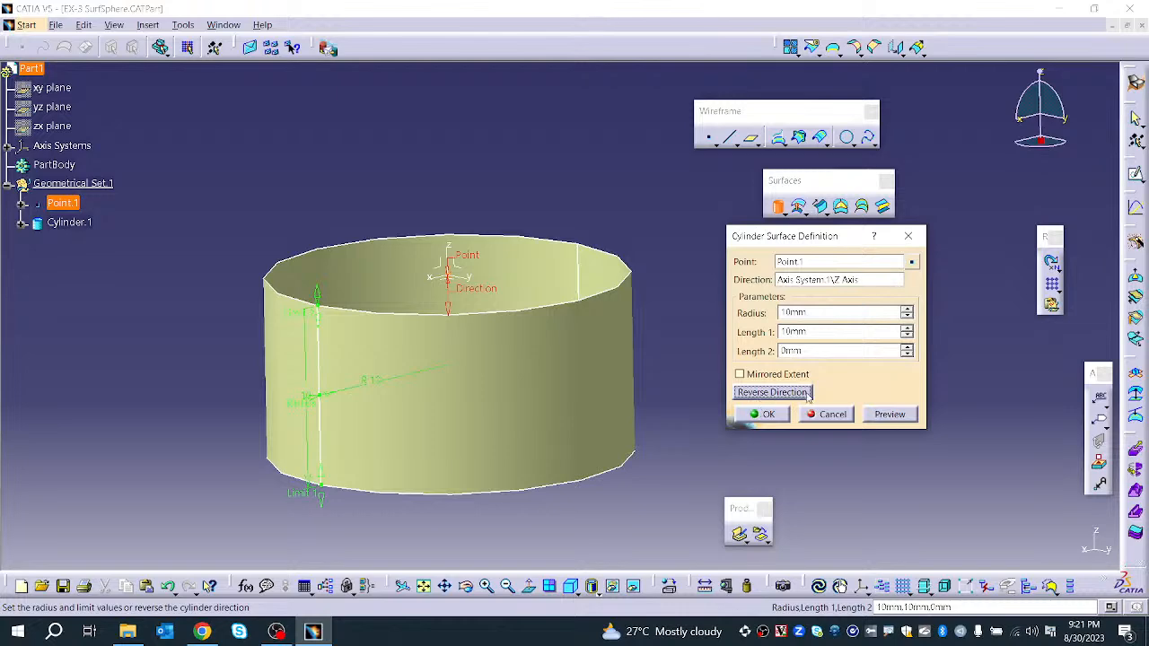
click(758, 414)
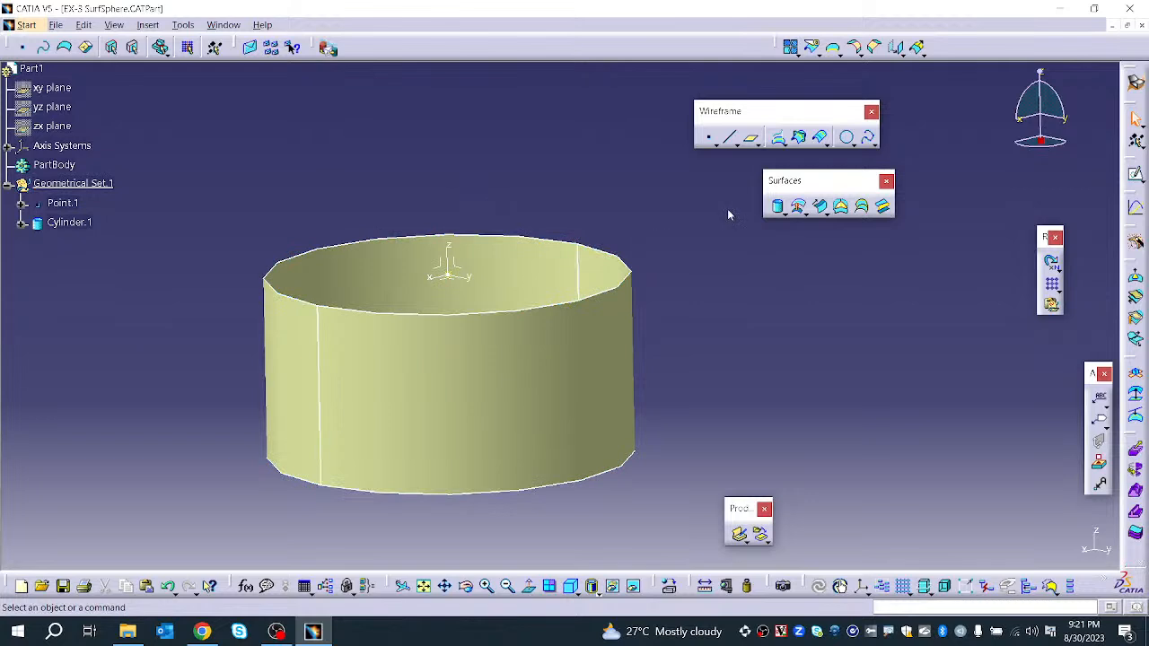
Open the exercise part EX-5 Offset_Surface_Start.CATPart from the GSD CREATING SURAFCE folder
click(822, 213)
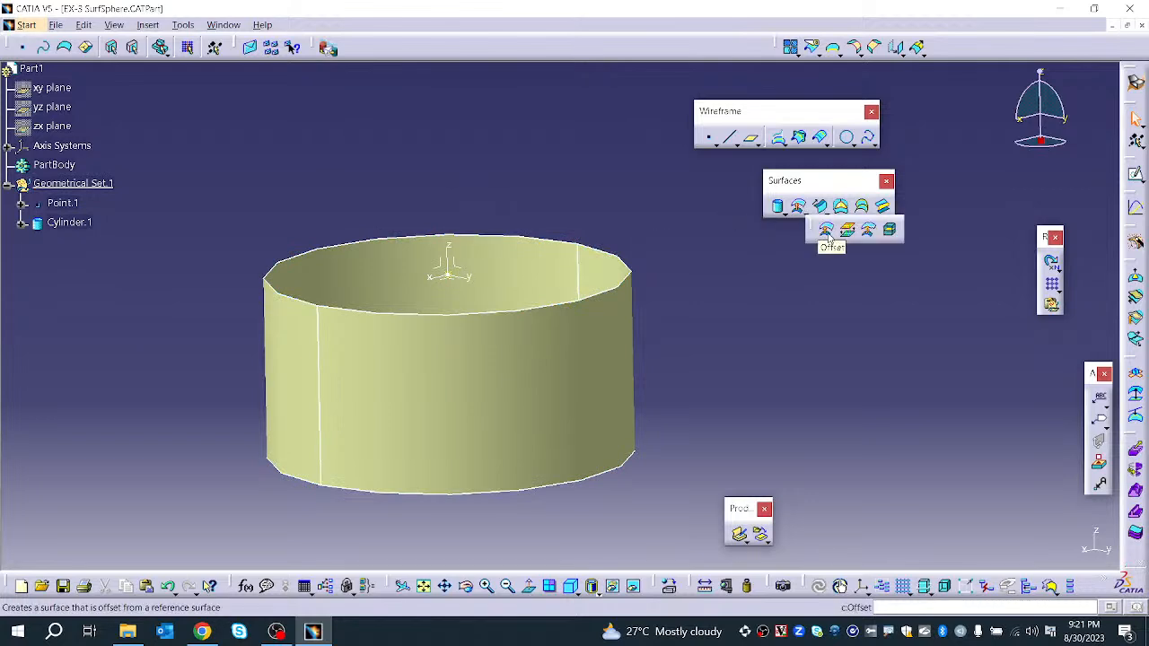
click(55, 24)
click(67, 88)
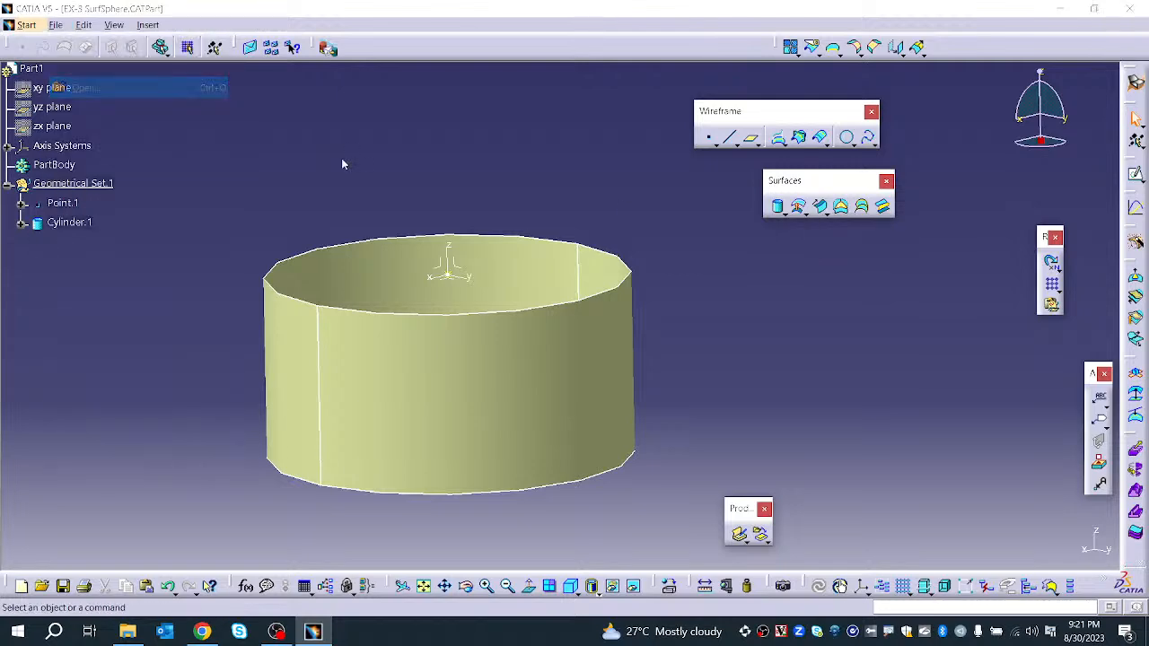
click(619, 280)
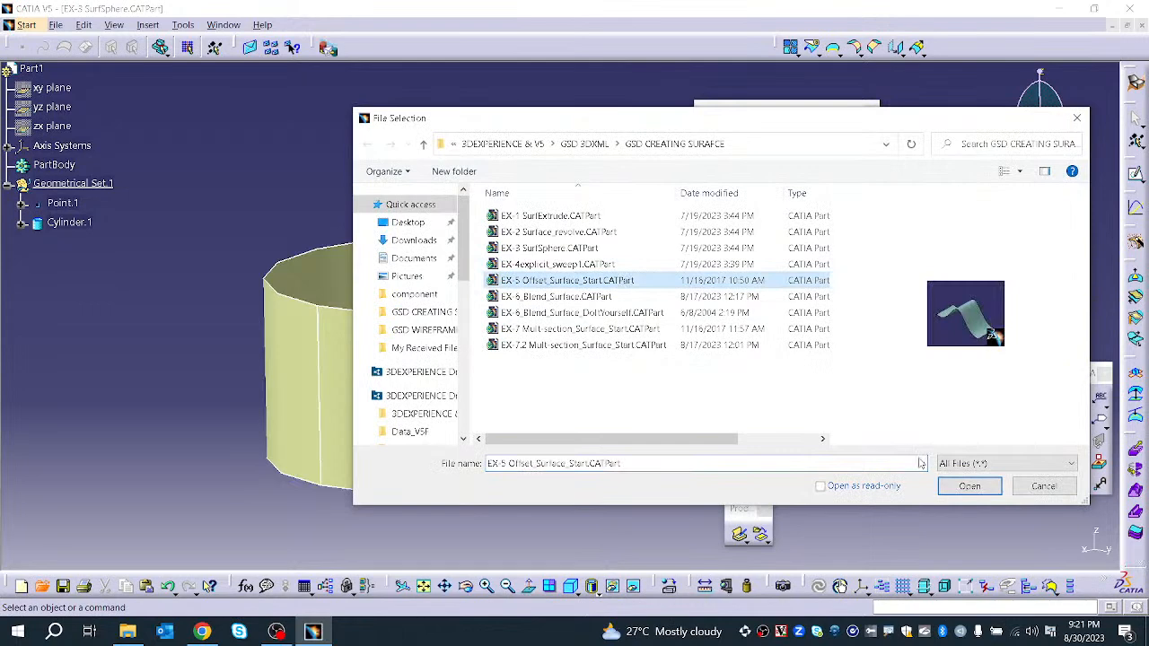
click(970, 486)
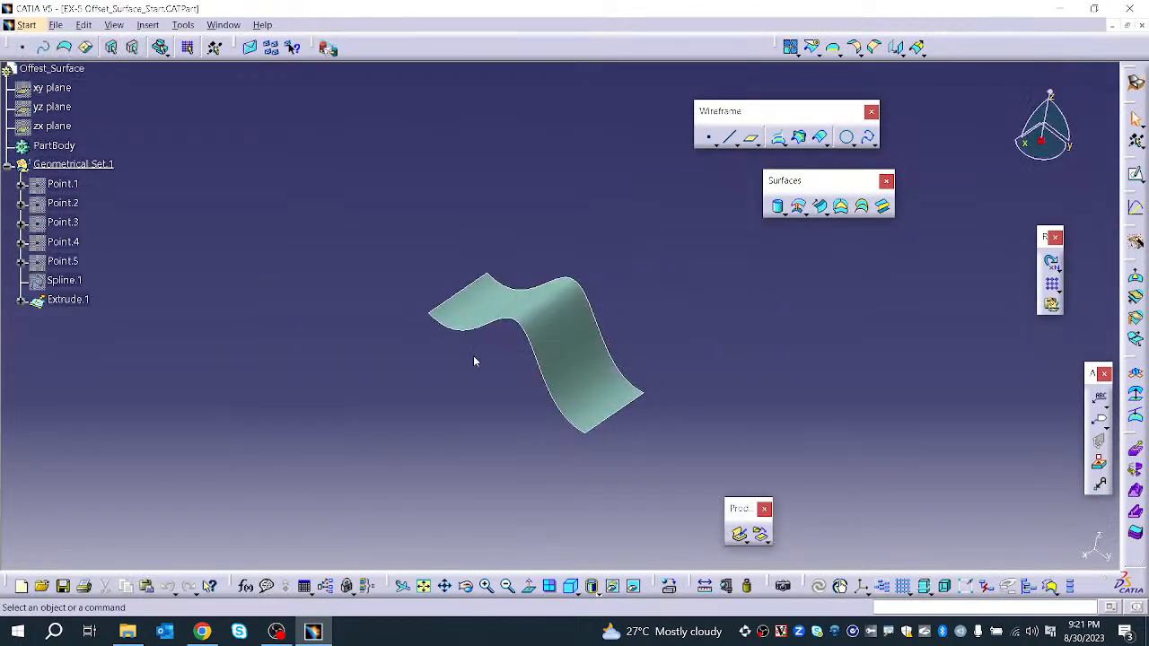
Dismiss the Skype for Business sign-in prompt without entering credentials
middle_drag(473, 362, 513, 375)
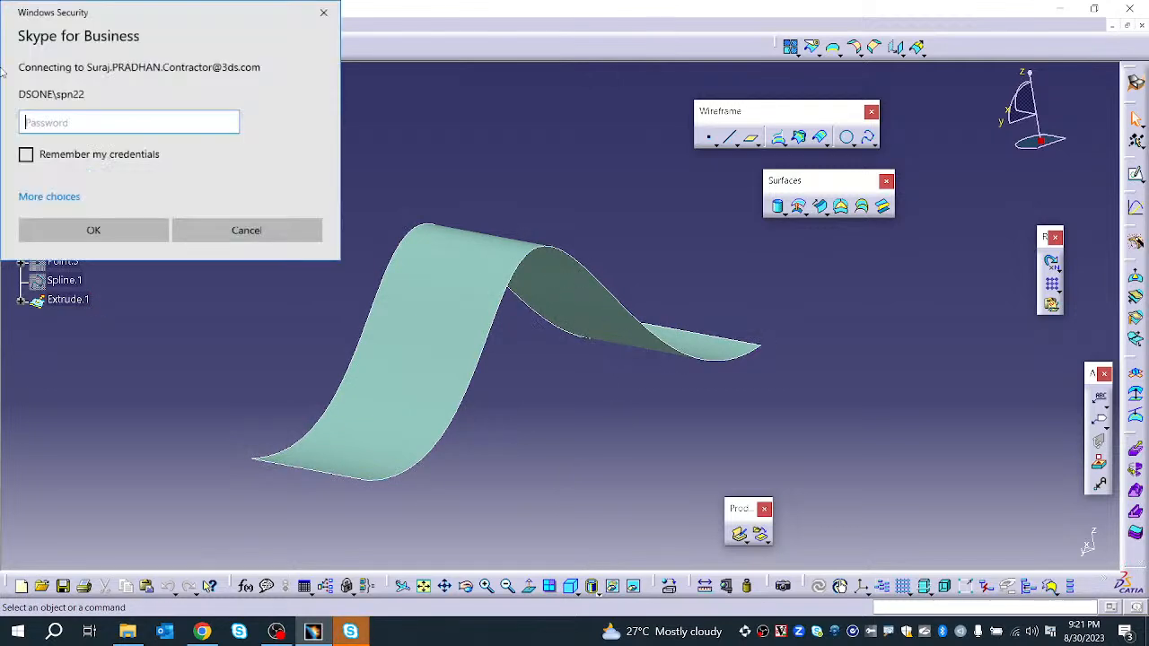
click(228, 231)
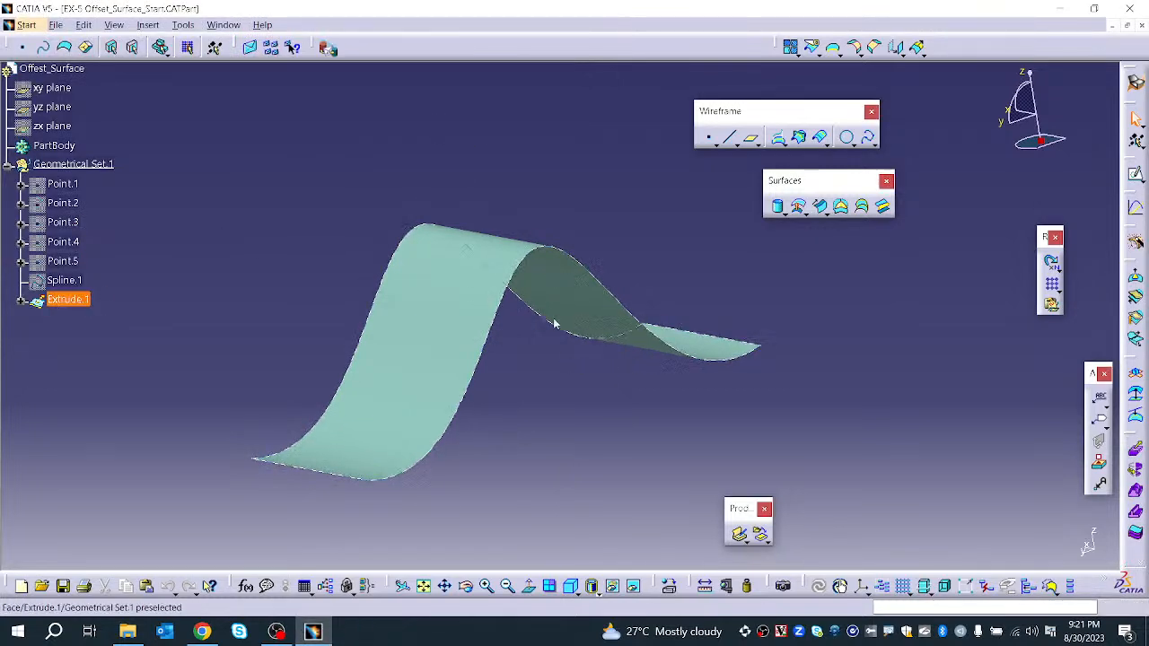
middle_drag(569, 212, 682, 282)
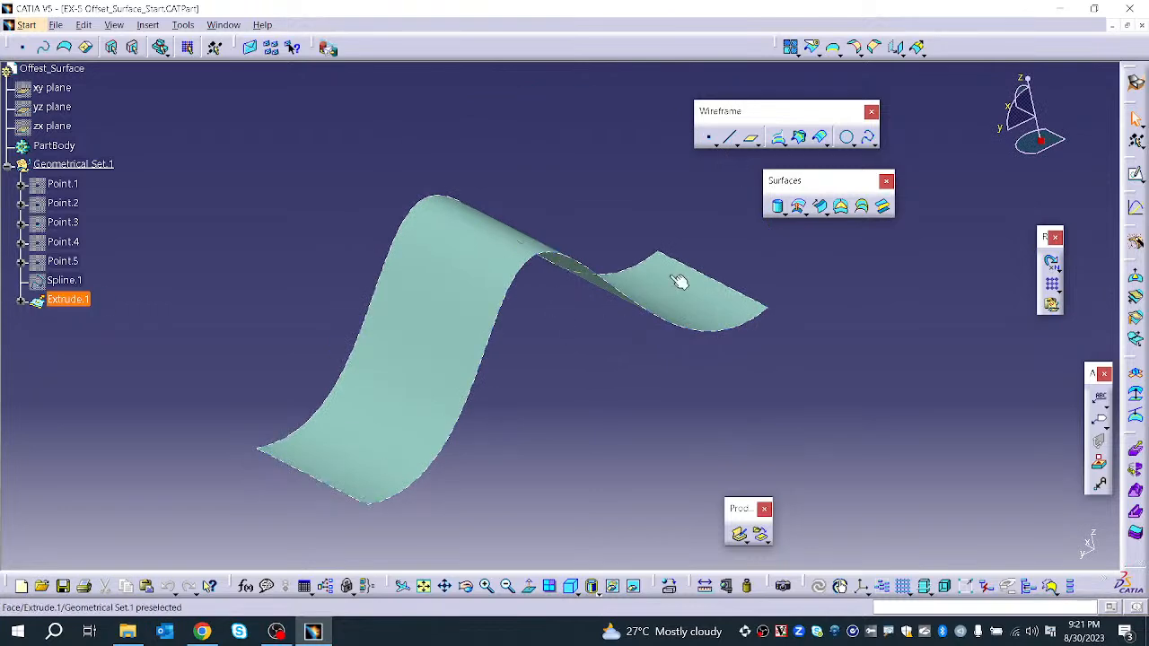
Start an offset surface with Extrude.1 as its reference surface and set the offset to 12 mm
click(798, 208)
drag(909, 314, 848, 258)
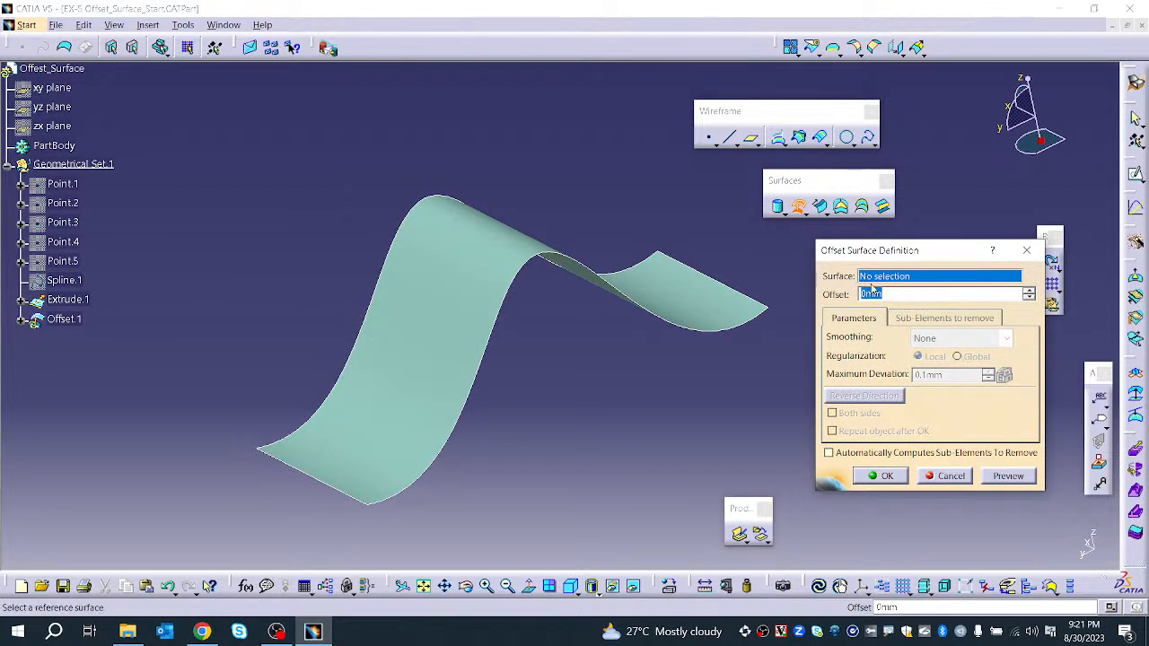
middle_drag(580, 456, 569, 454)
click(413, 328)
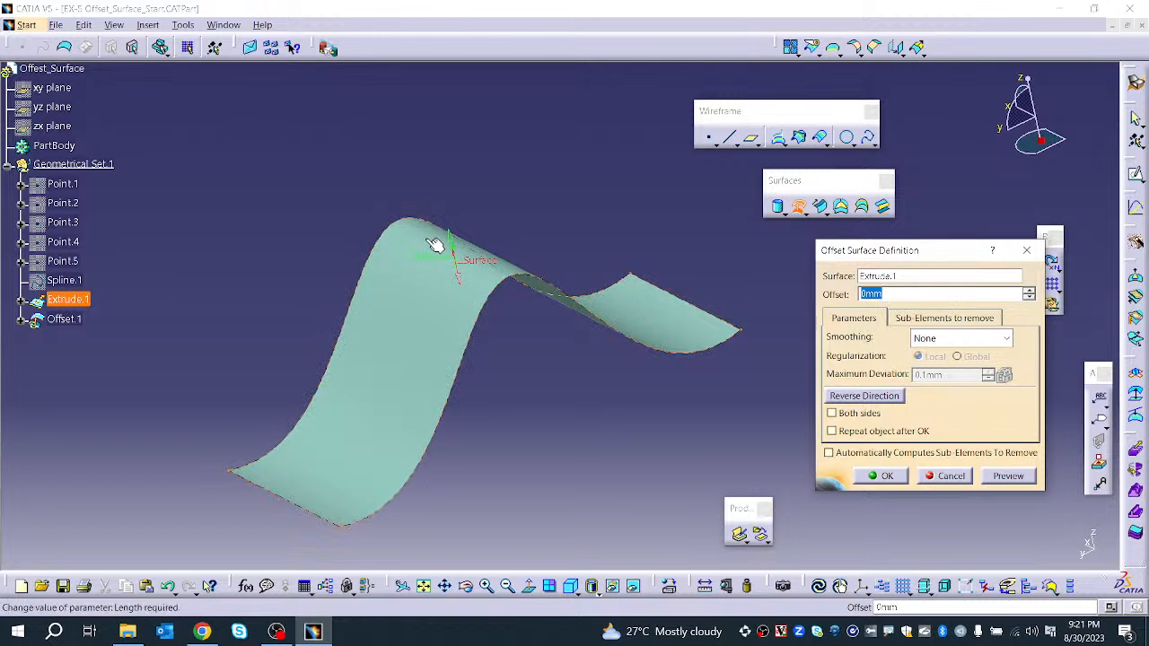
click(1029, 290)
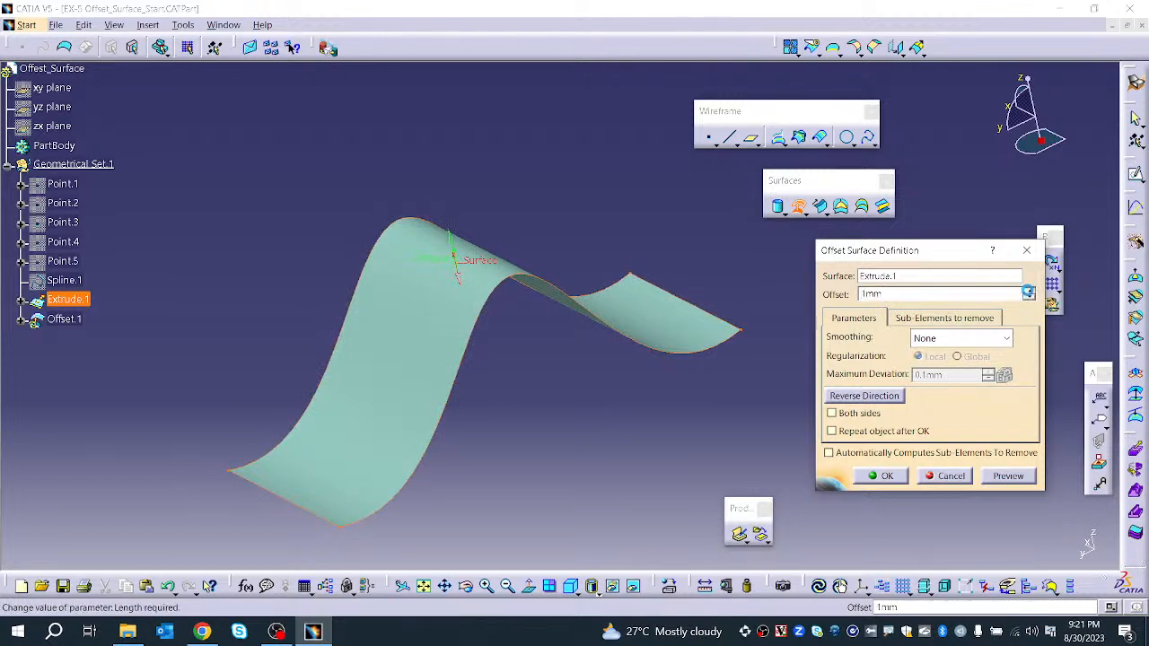
click(1028, 291)
click(1028, 290)
Reverse the offset direction to the upper side of Extrude.1 and preview the offset surface
middle_drag(413, 443, 503, 299)
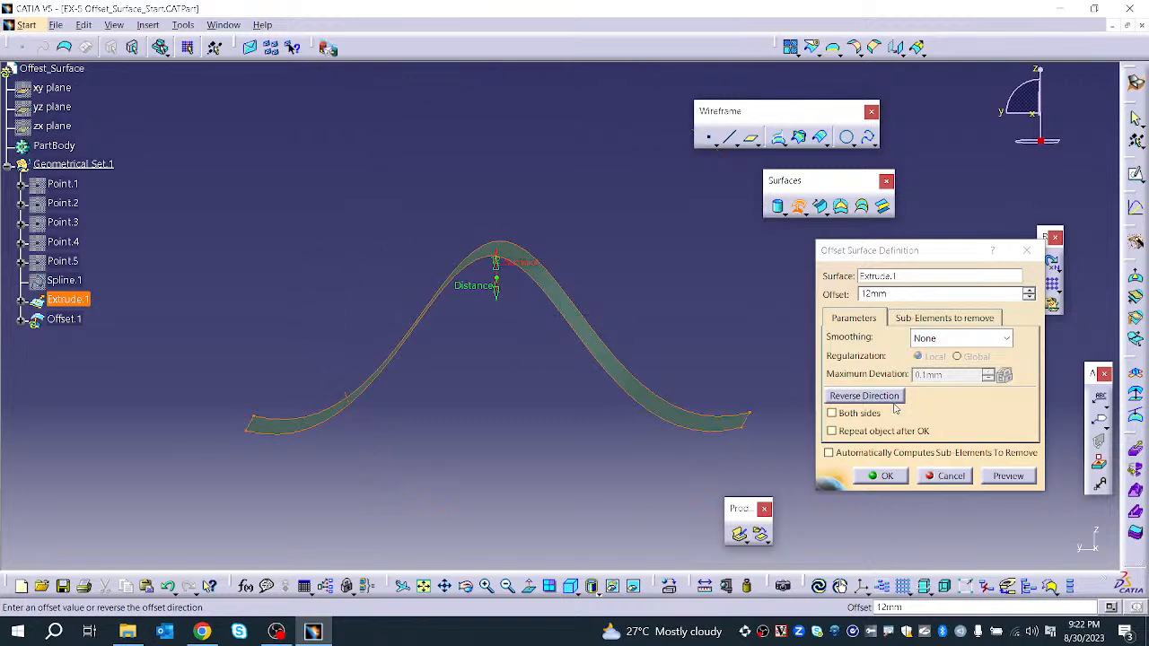
click(863, 396)
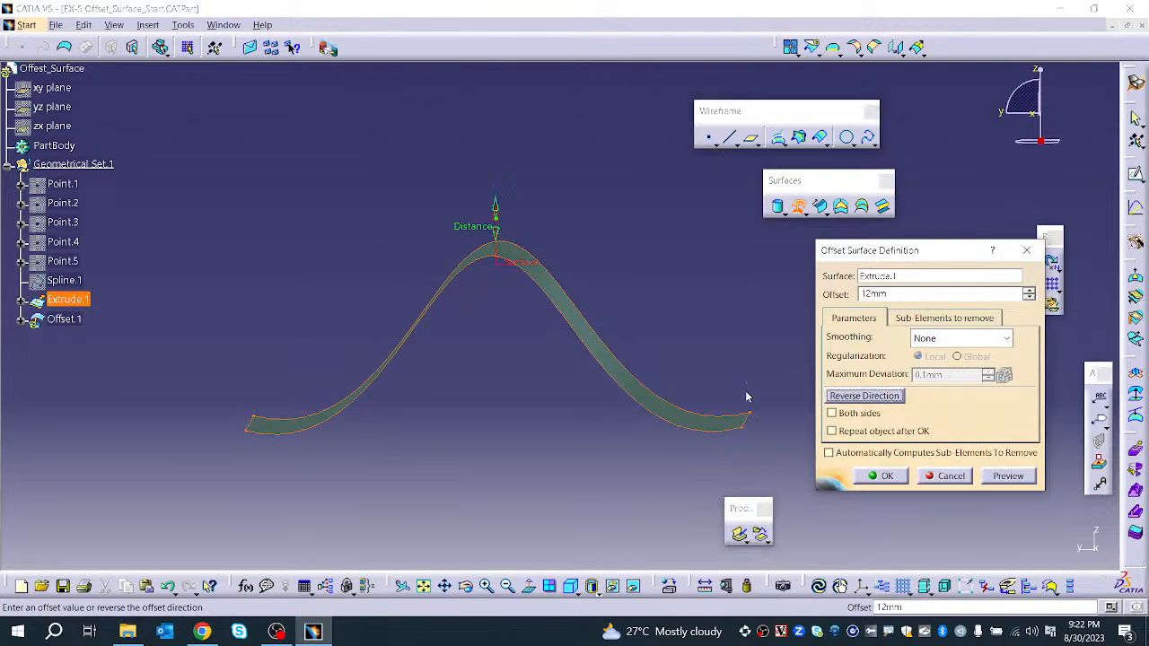
middle_drag(530, 303, 501, 485)
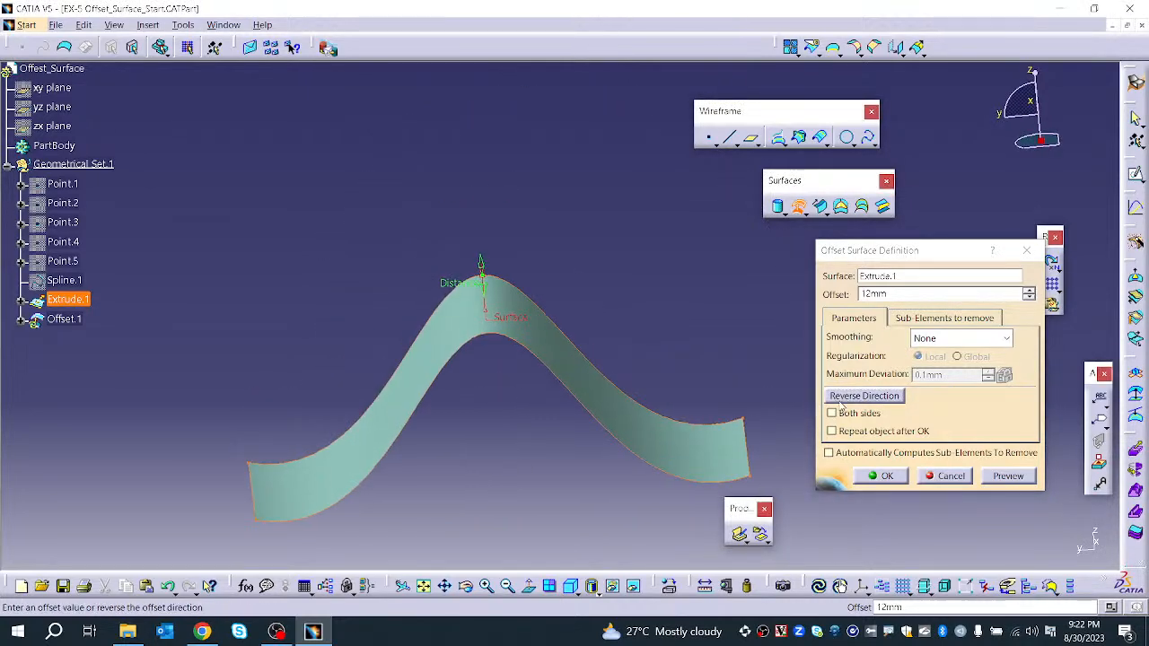
click(1007, 476)
middle_drag(519, 467, 538, 388)
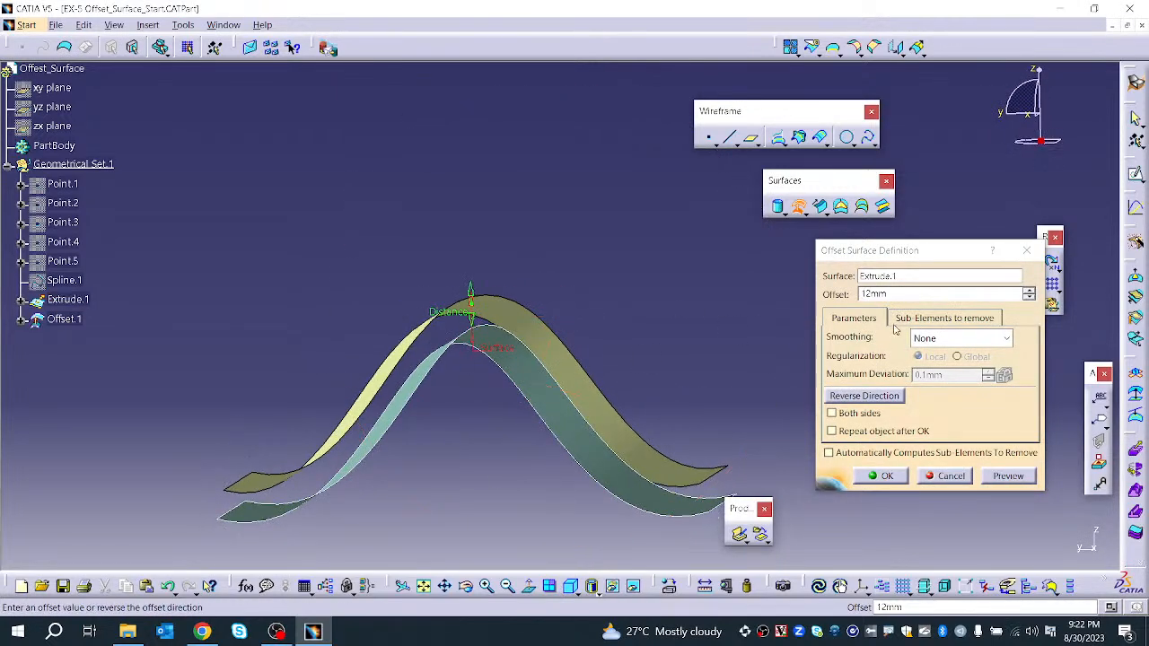
Try offsetting Extrude.1 to both sides with a preview, and turn the both-sides option off again
click(865, 293)
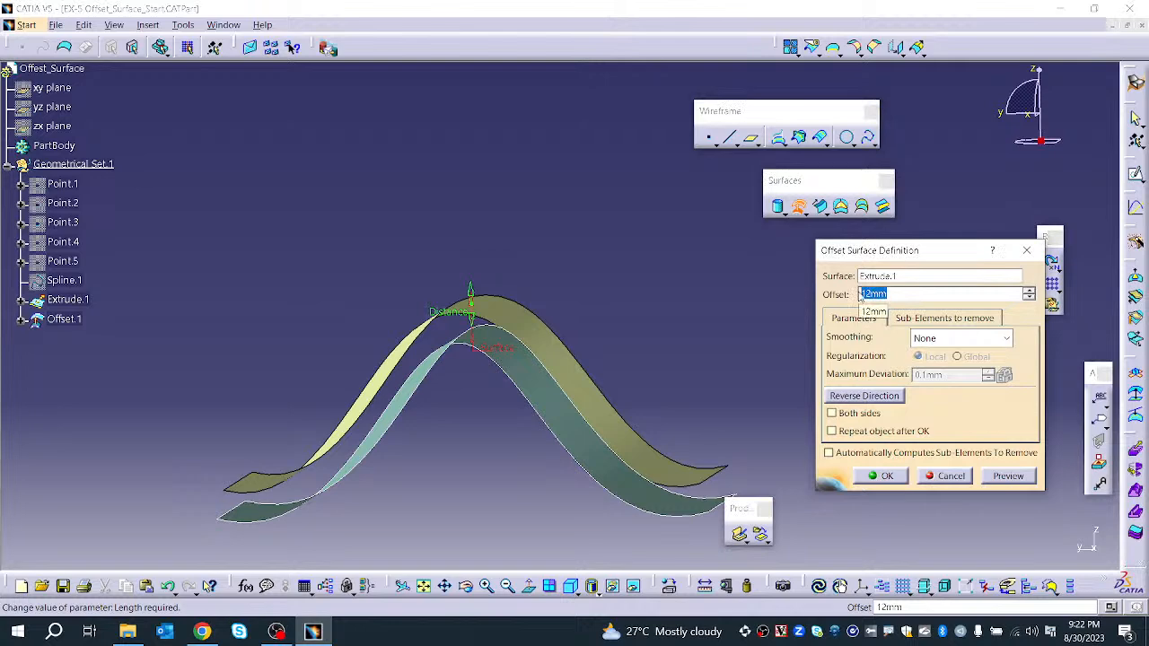
click(868, 418)
click(998, 478)
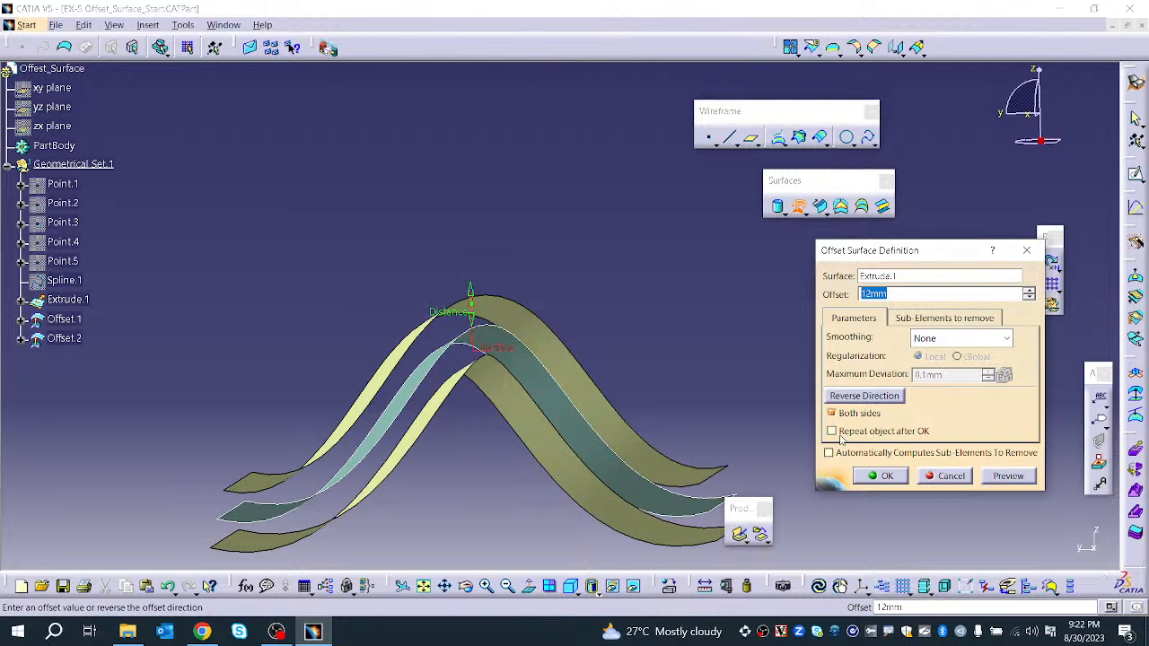
click(831, 412)
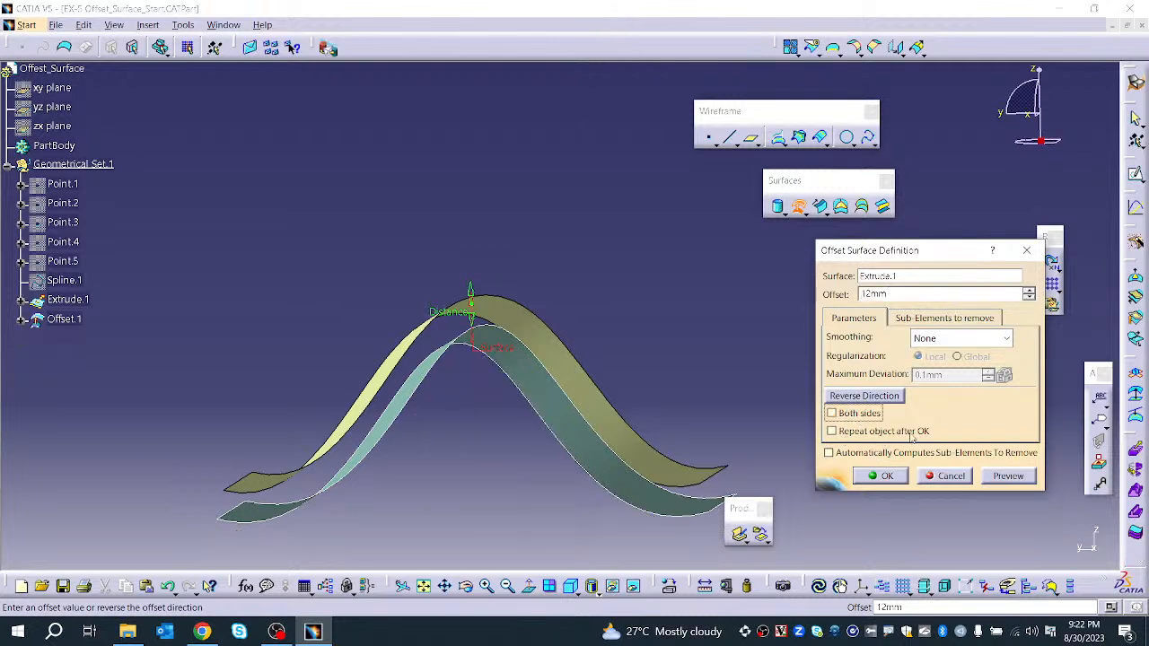
Finish the offset with object repetition enabled and repeat it as 8 instances in absolute mode in a new body
click(831, 432)
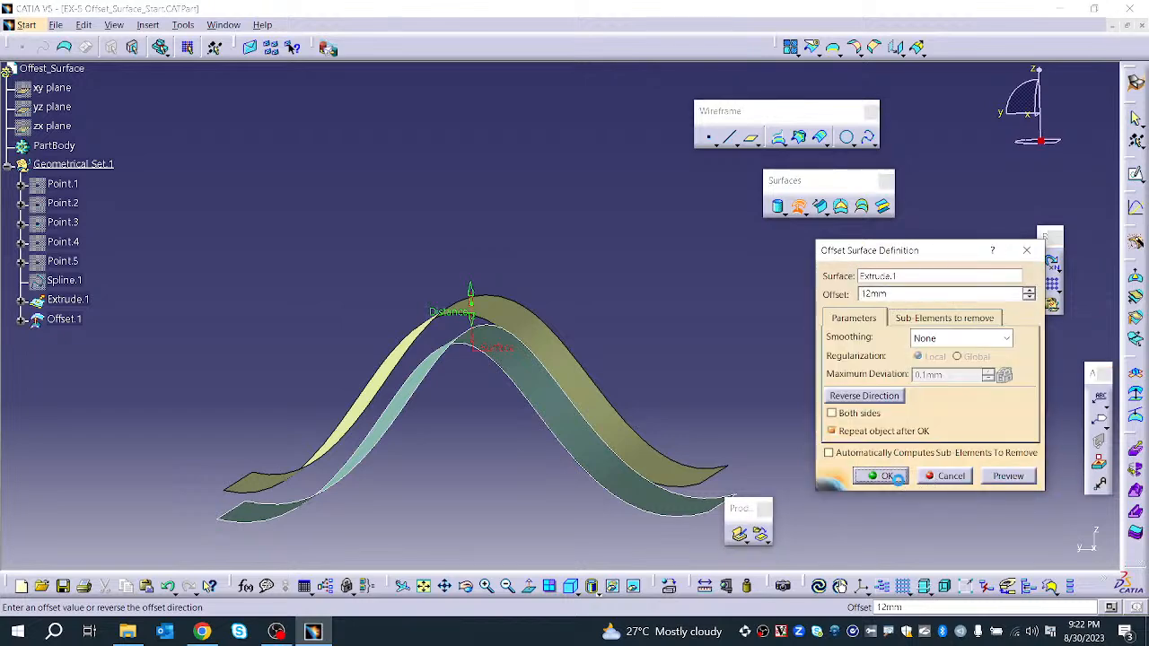
click(877, 476)
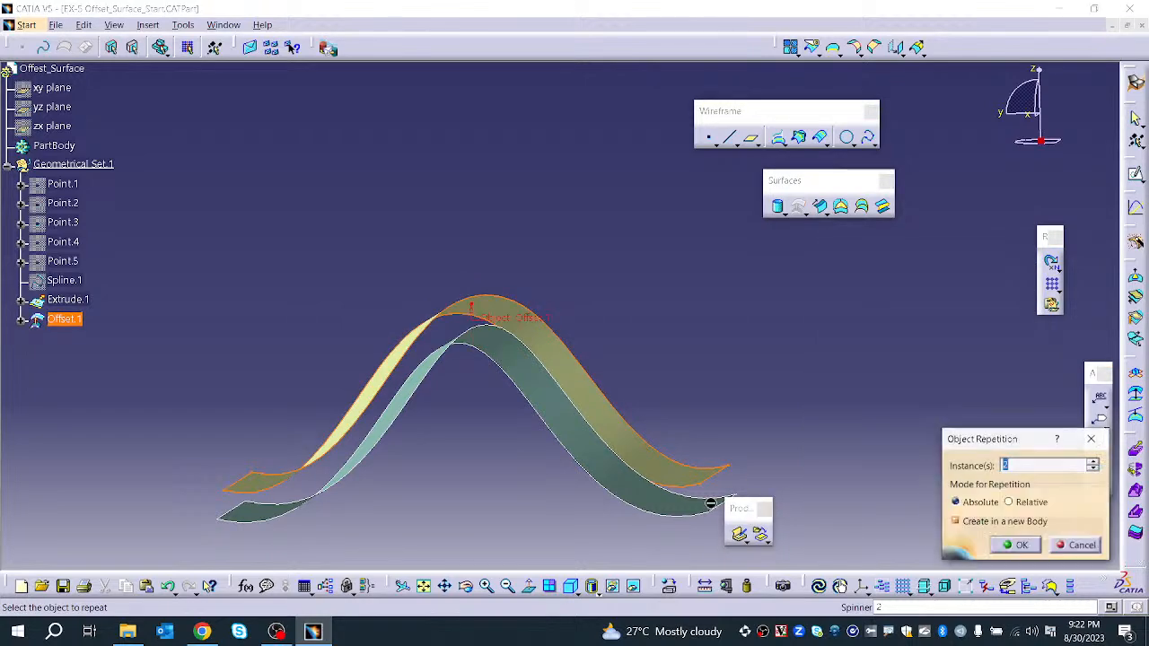
click(1092, 464)
click(1092, 464)
click(1093, 464)
click(1092, 464)
click(1092, 464)
click(1092, 464)
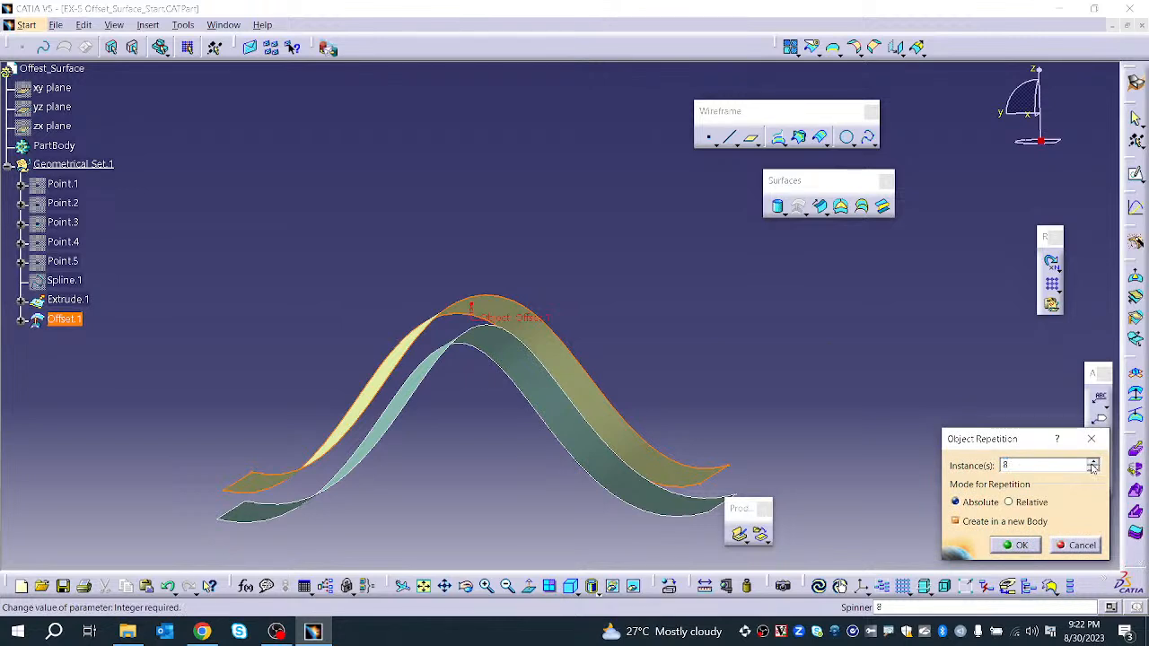
click(1002, 526)
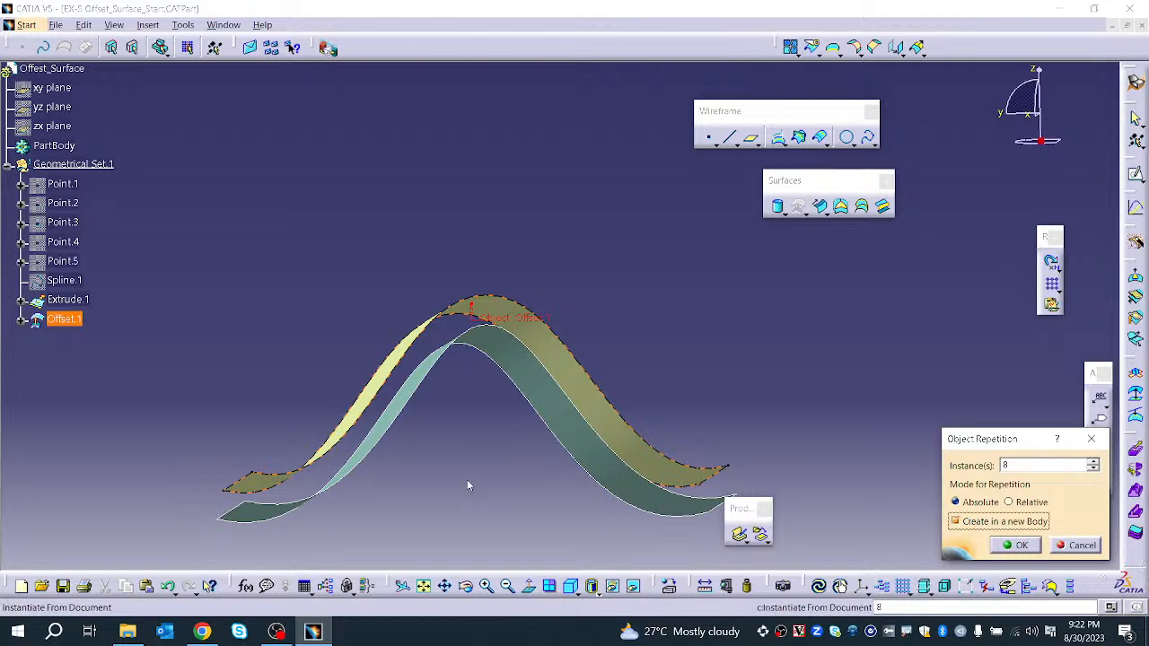
click(1018, 545)
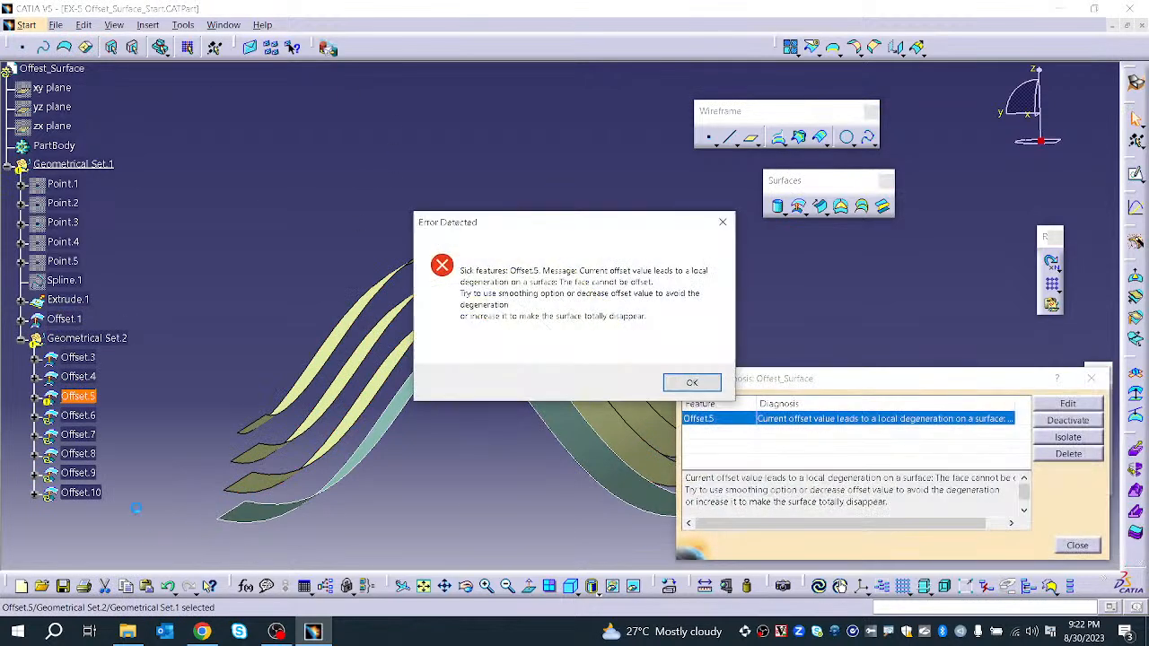
Close the error message and delete Offset.5 to Offset.10 through the update diagnosis
click(697, 388)
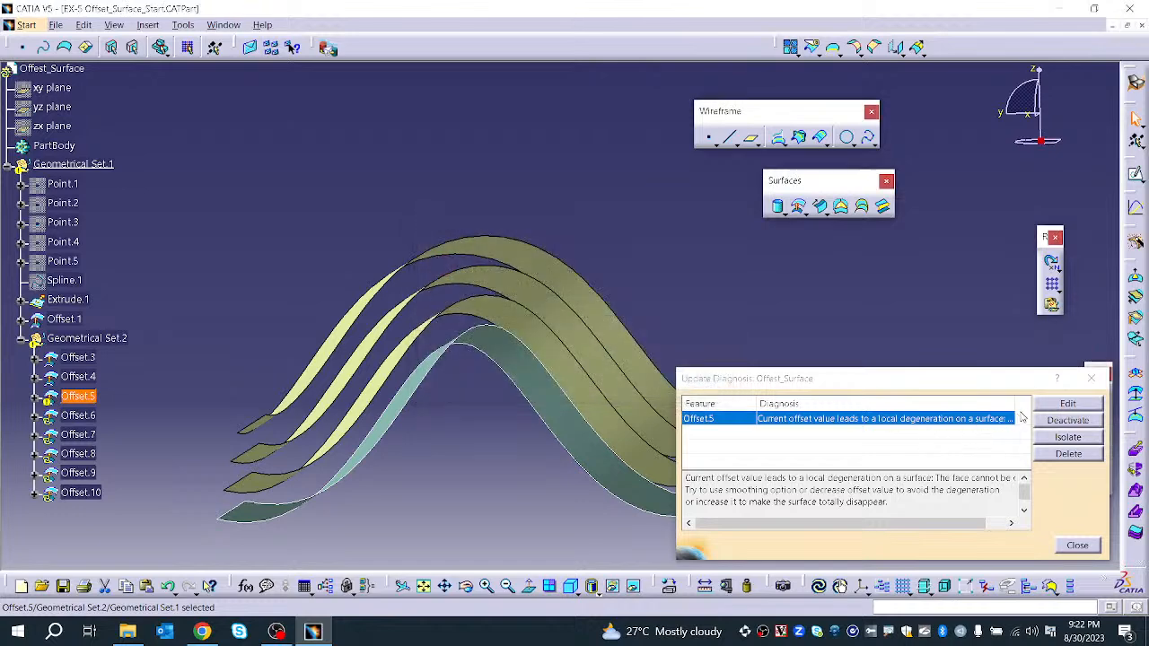
click(1068, 453)
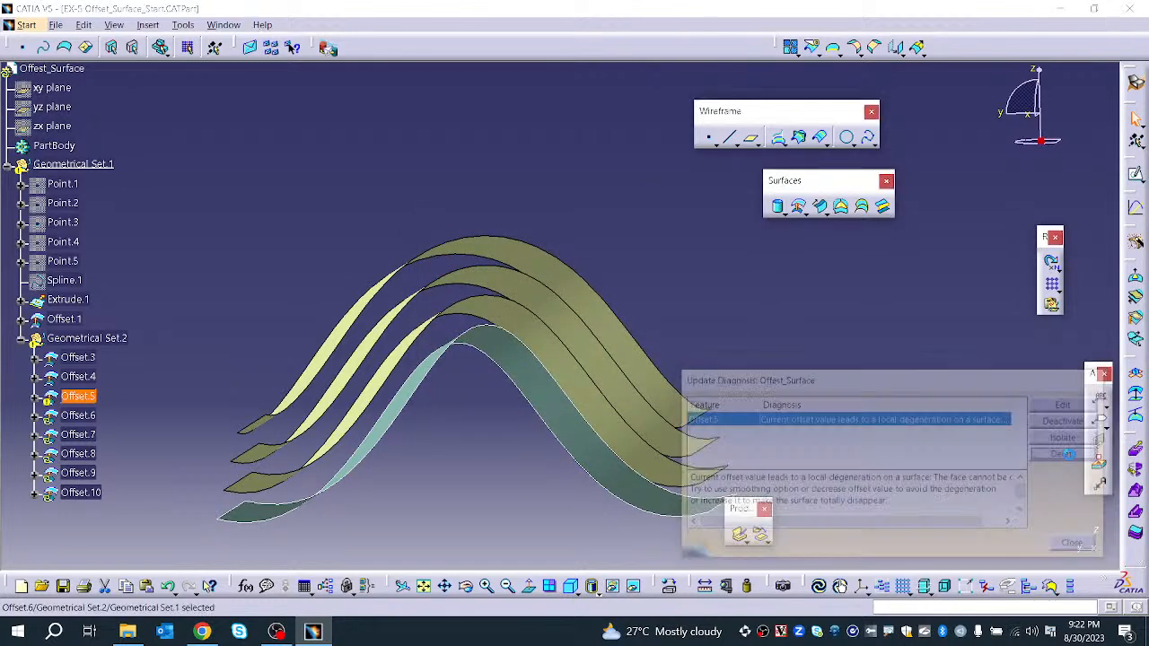
click(1068, 453)
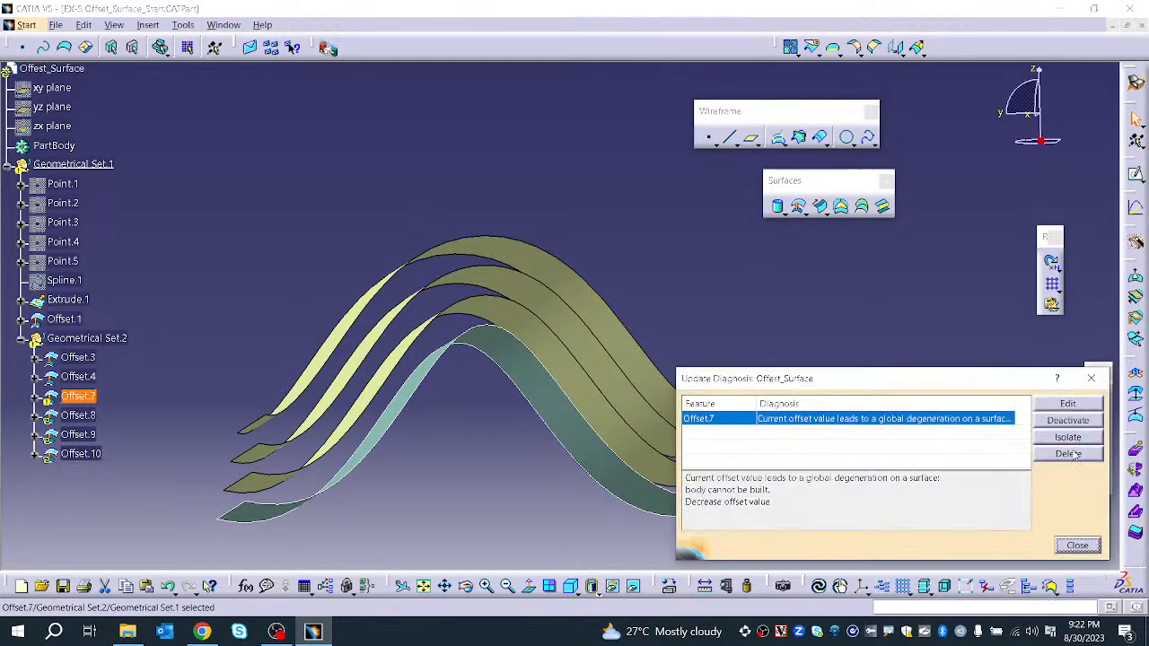
click(1071, 455)
click(1070, 455)
click(1069, 454)
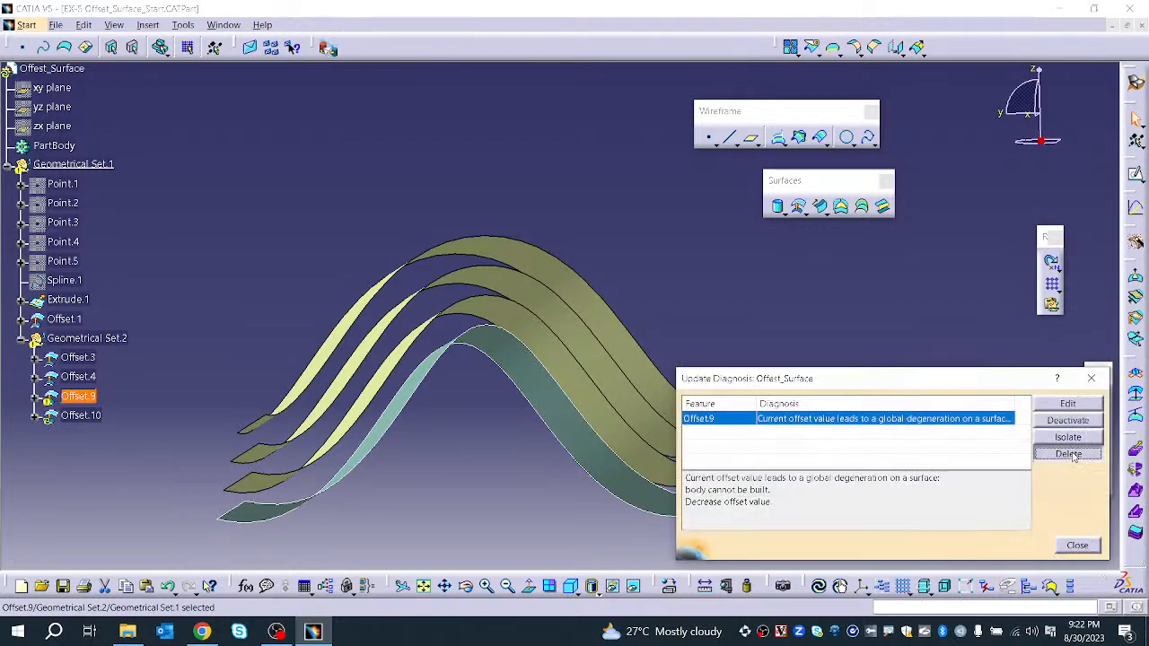
click(1068, 454)
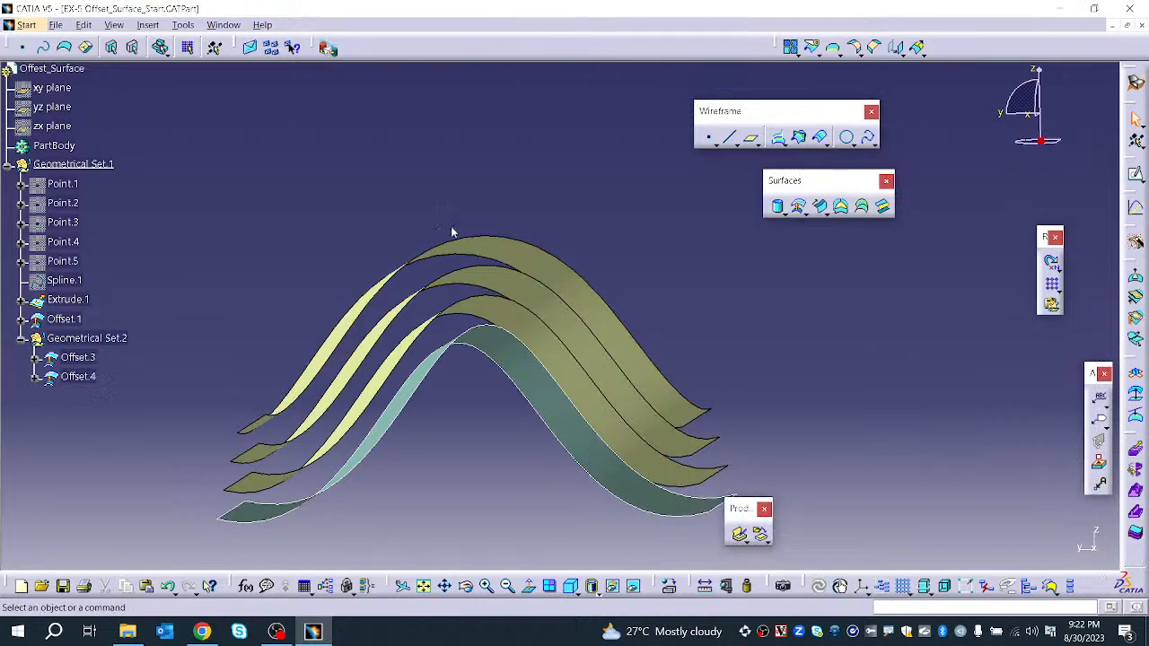
middle_drag(497, 171, 574, 233)
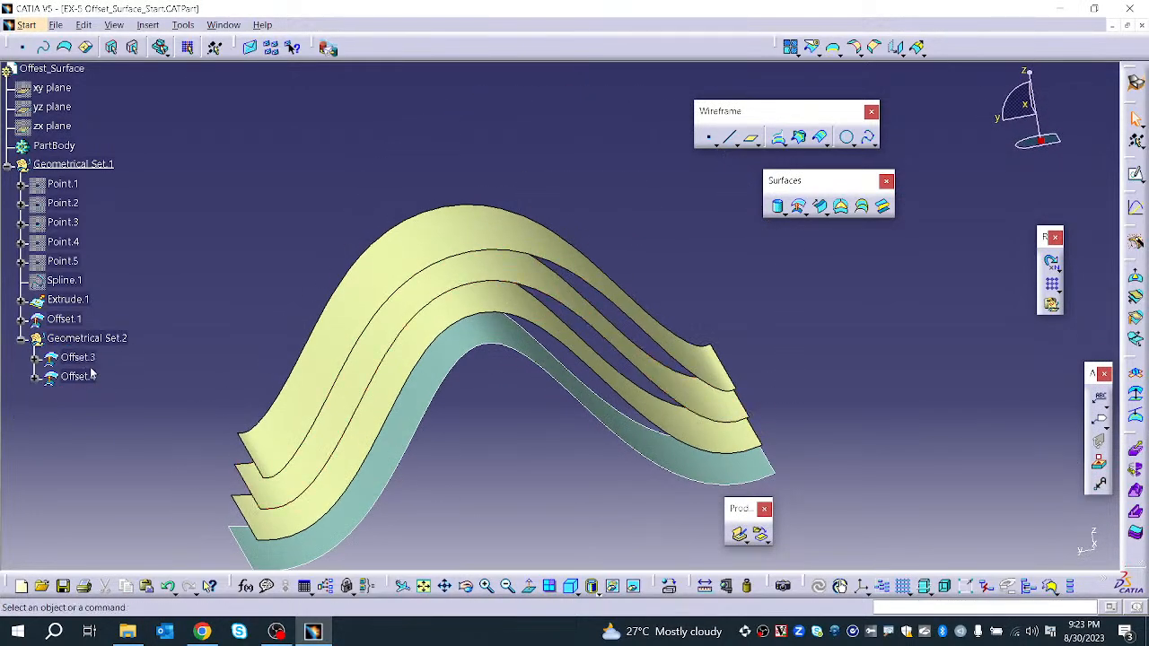
Try to preview a 23 mm offset of the topmost surface, Offset.4, with the direction reversed to its upper side
middle_drag(505, 523, 478, 449)
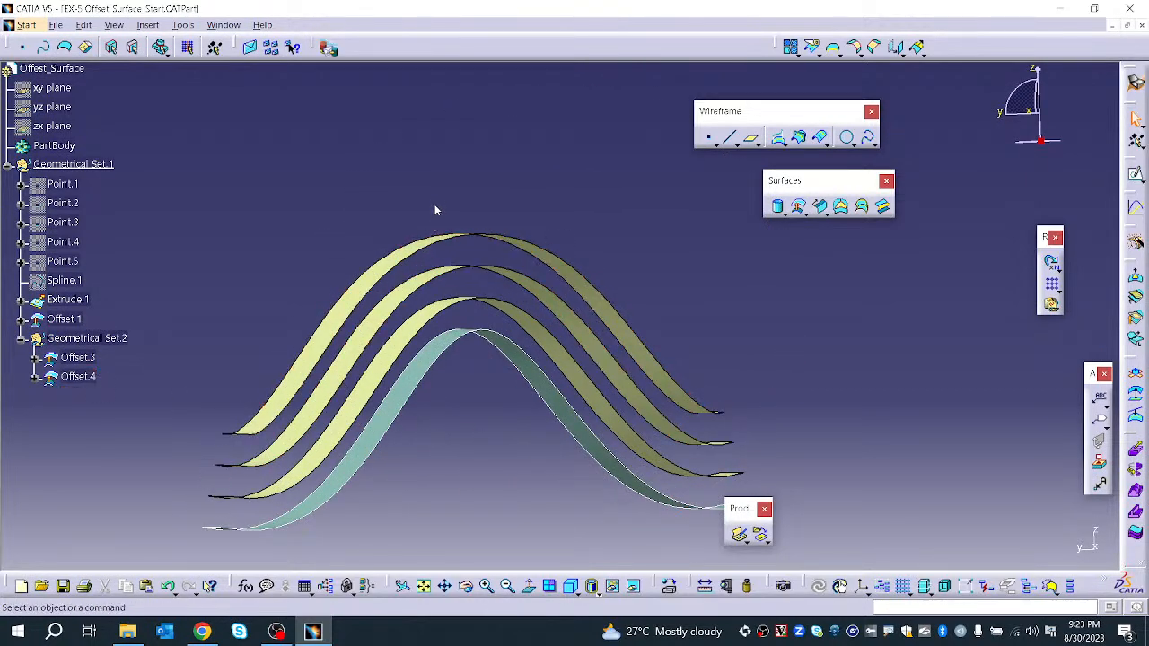
middle_drag(468, 384, 500, 482)
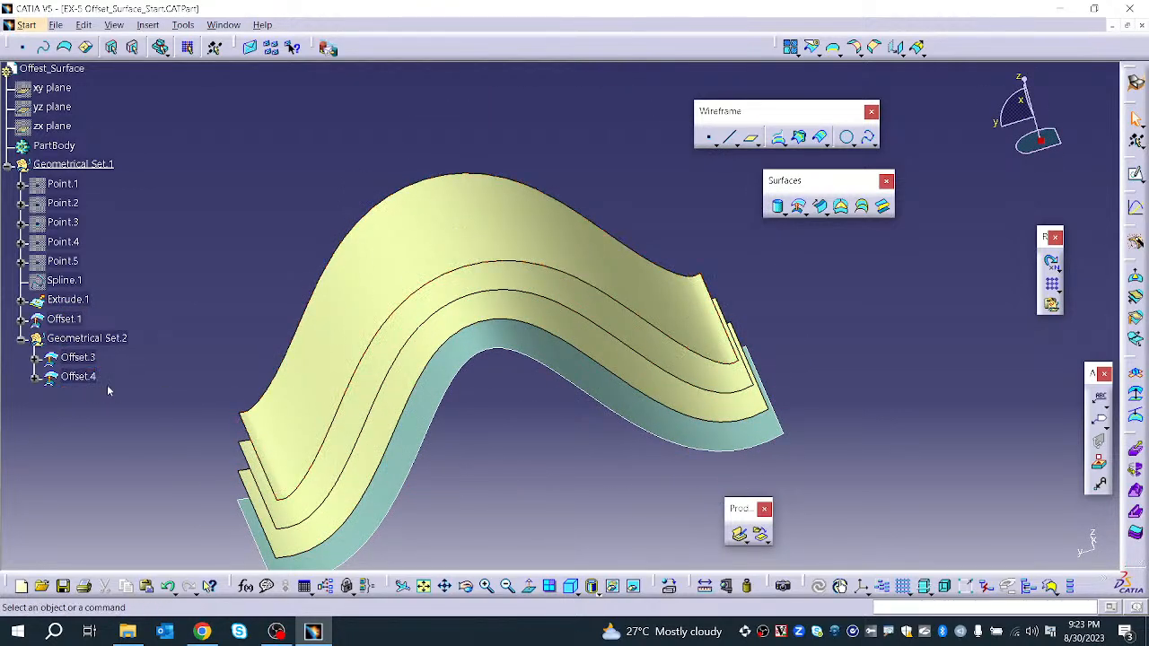
click(798, 213)
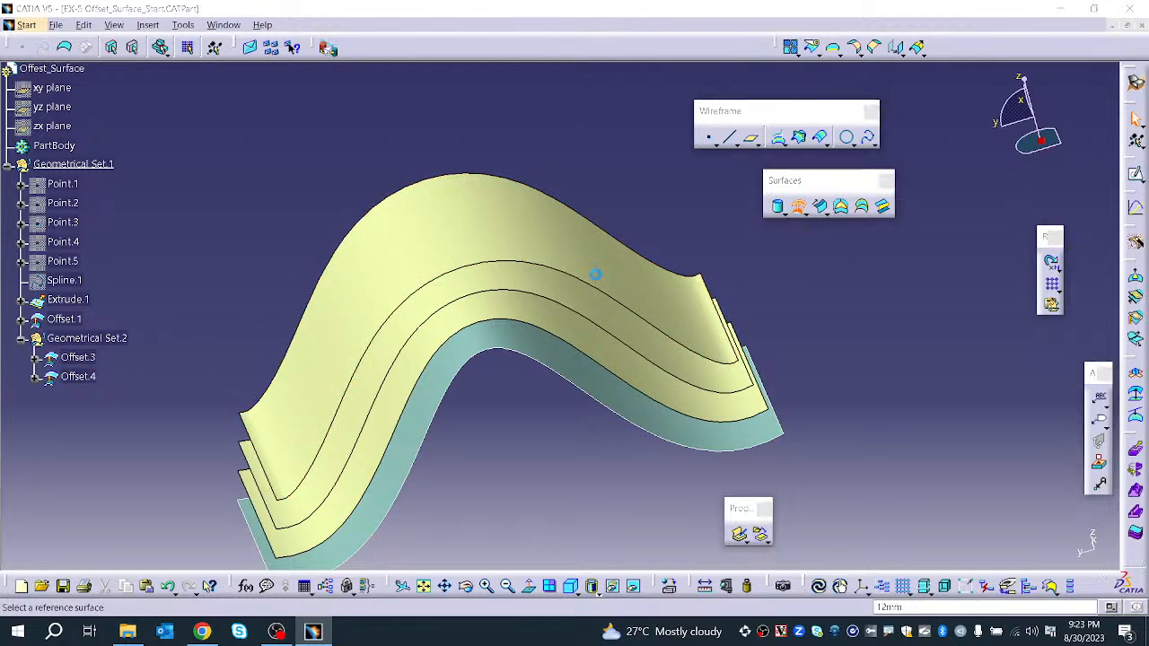
click(500, 239)
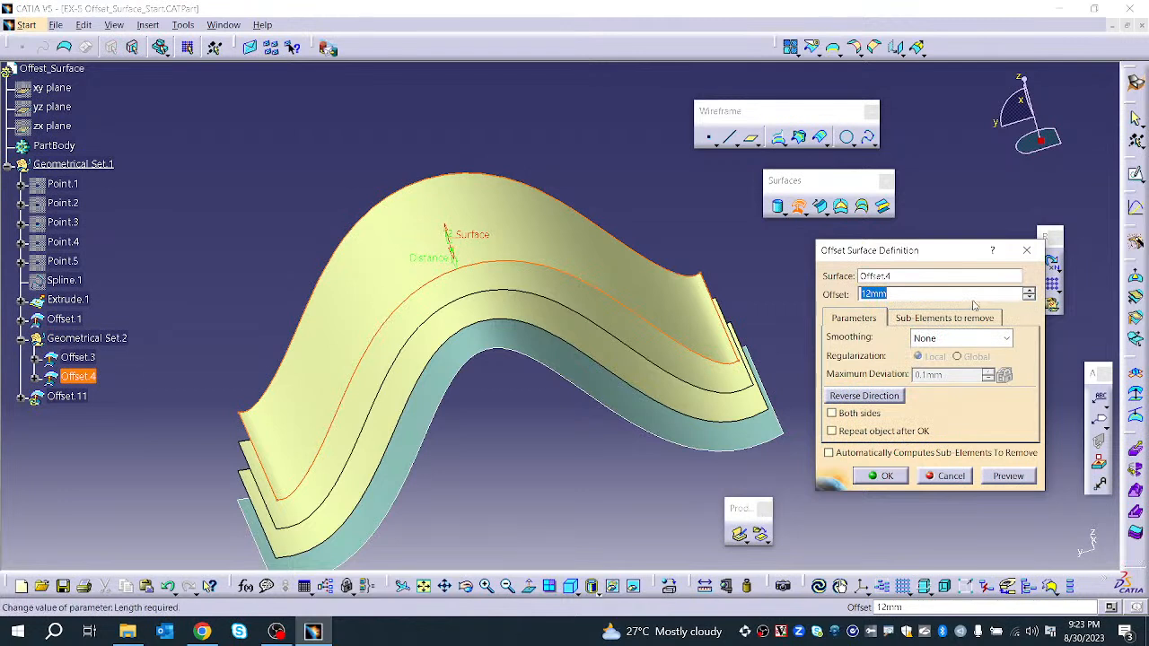
click(1028, 291)
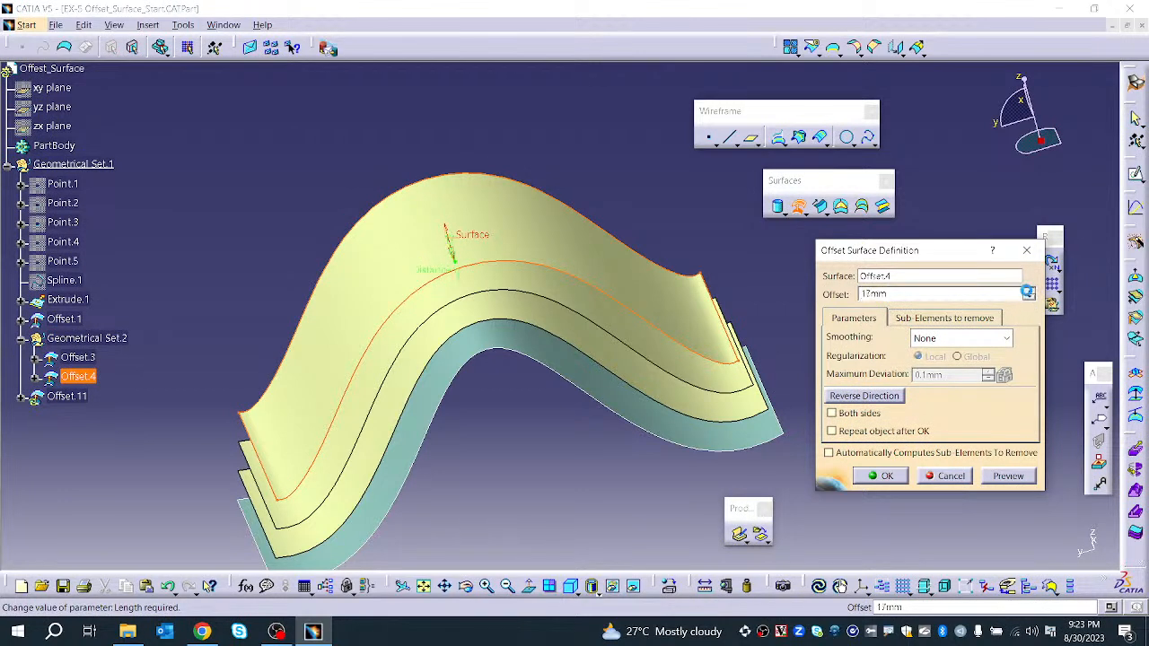
click(884, 396)
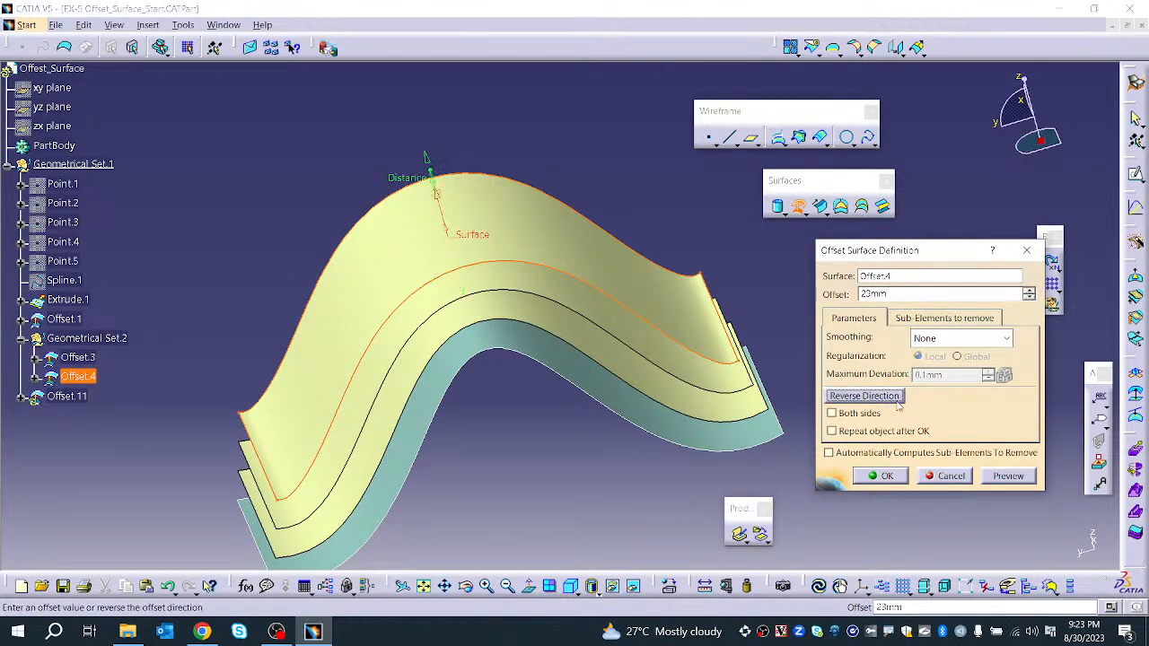
click(1003, 475)
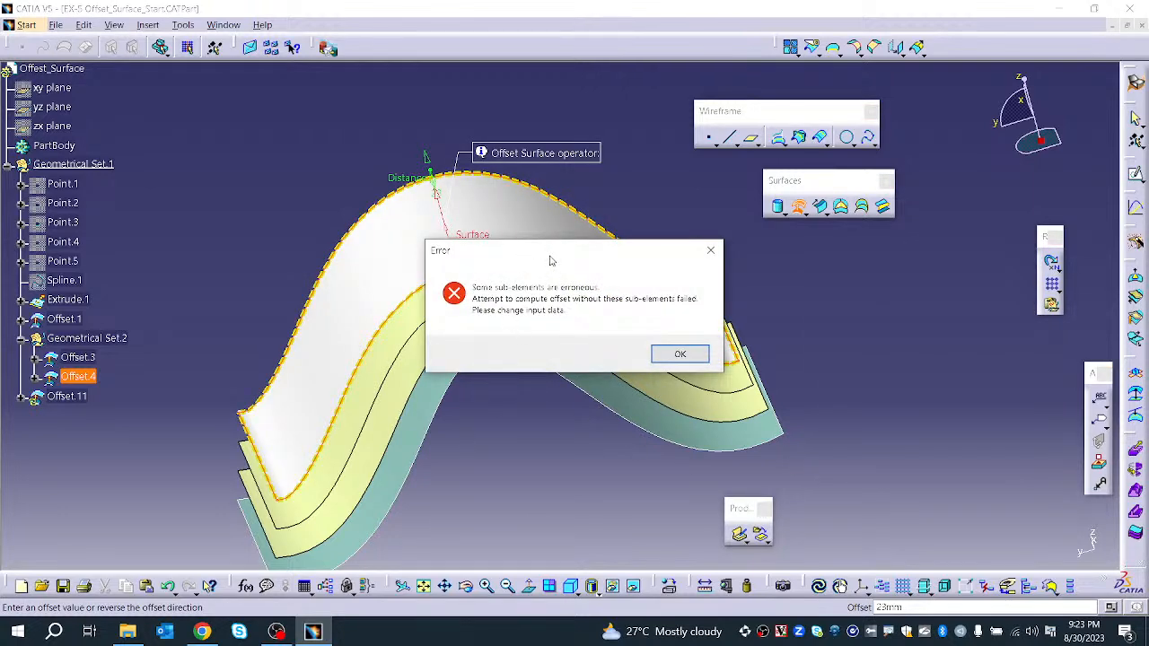
drag(551, 261, 599, 263)
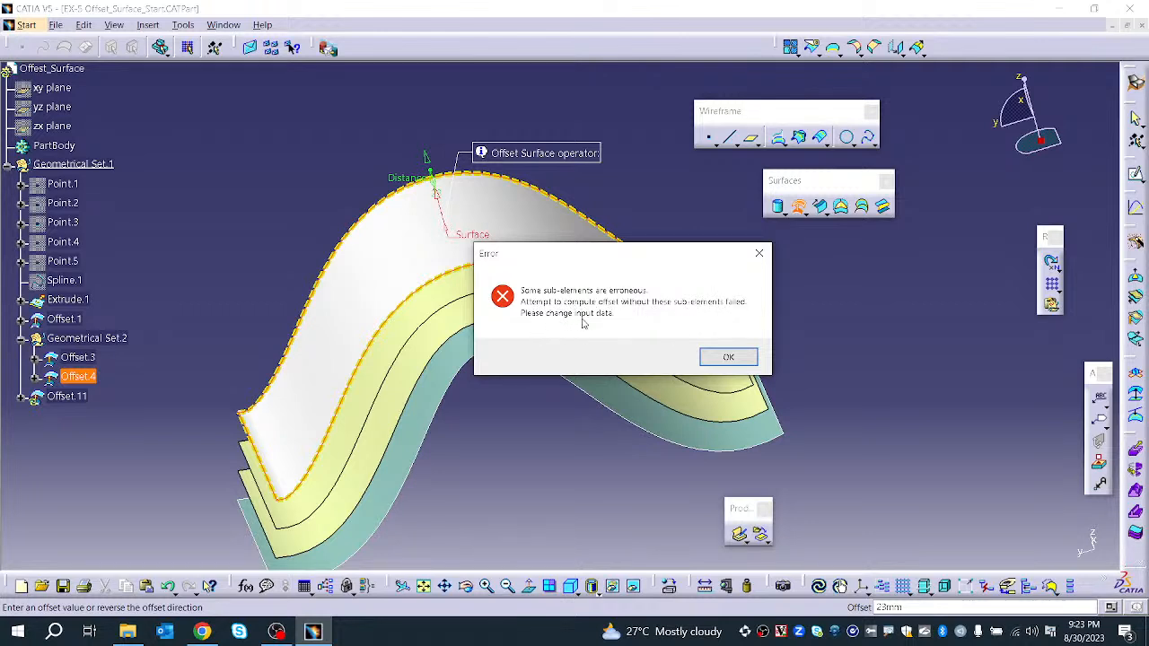
click(732, 357)
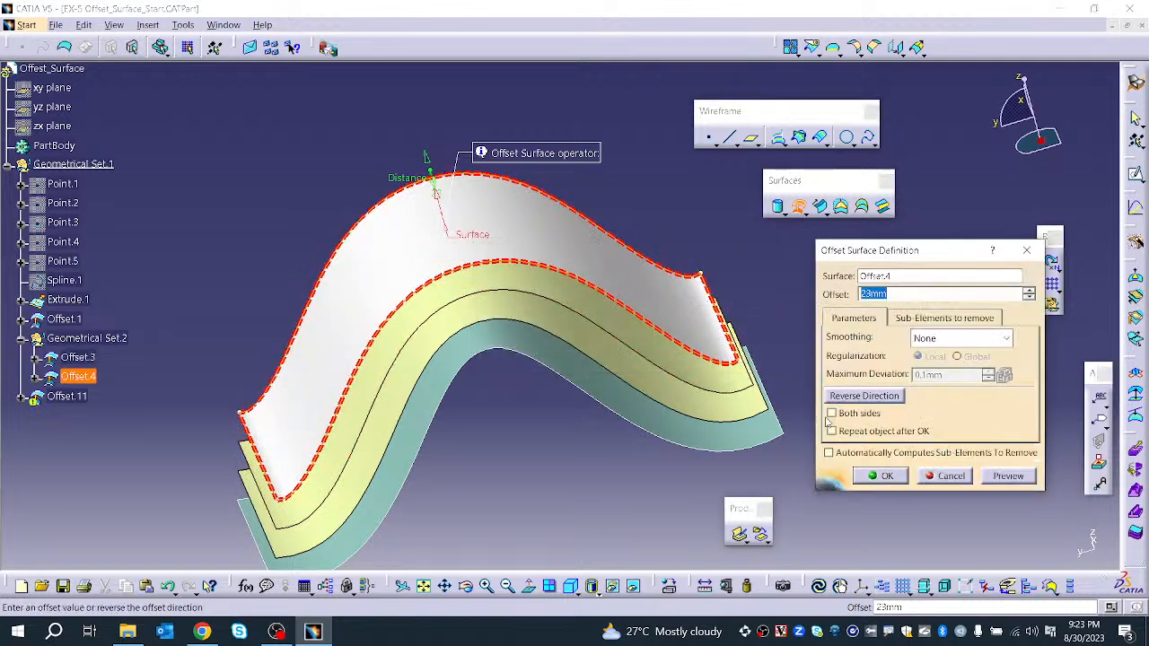
Try to finish the 23 mm offset of Offset.4 without changing its input, and cancel the offset definition
click(898, 475)
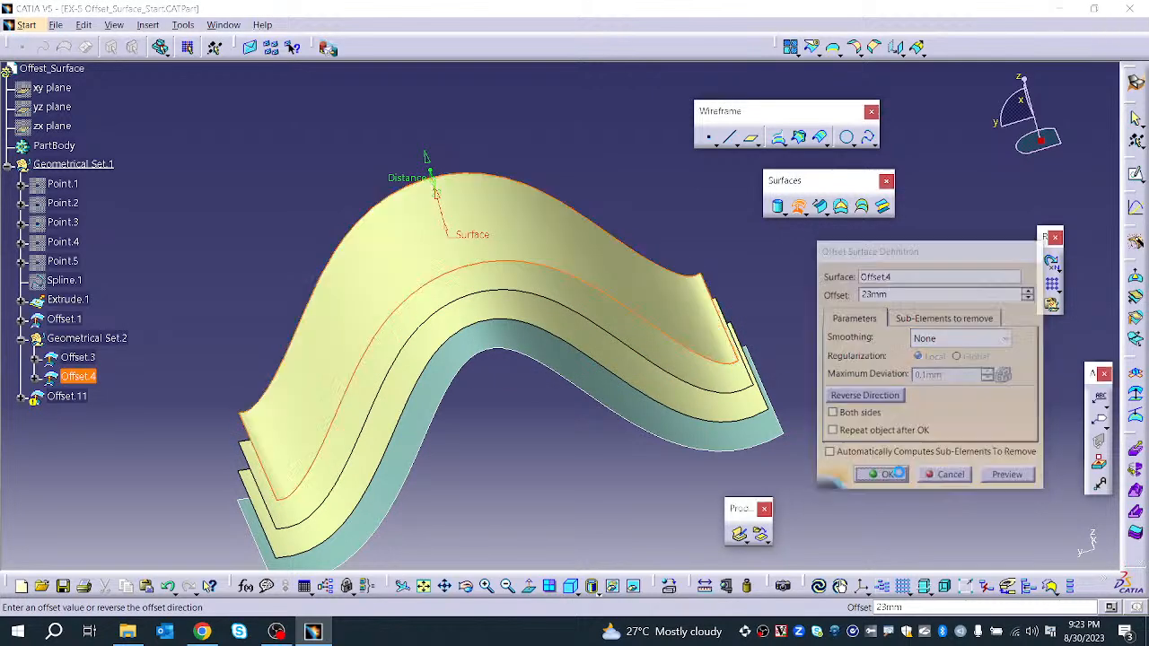
click(679, 354)
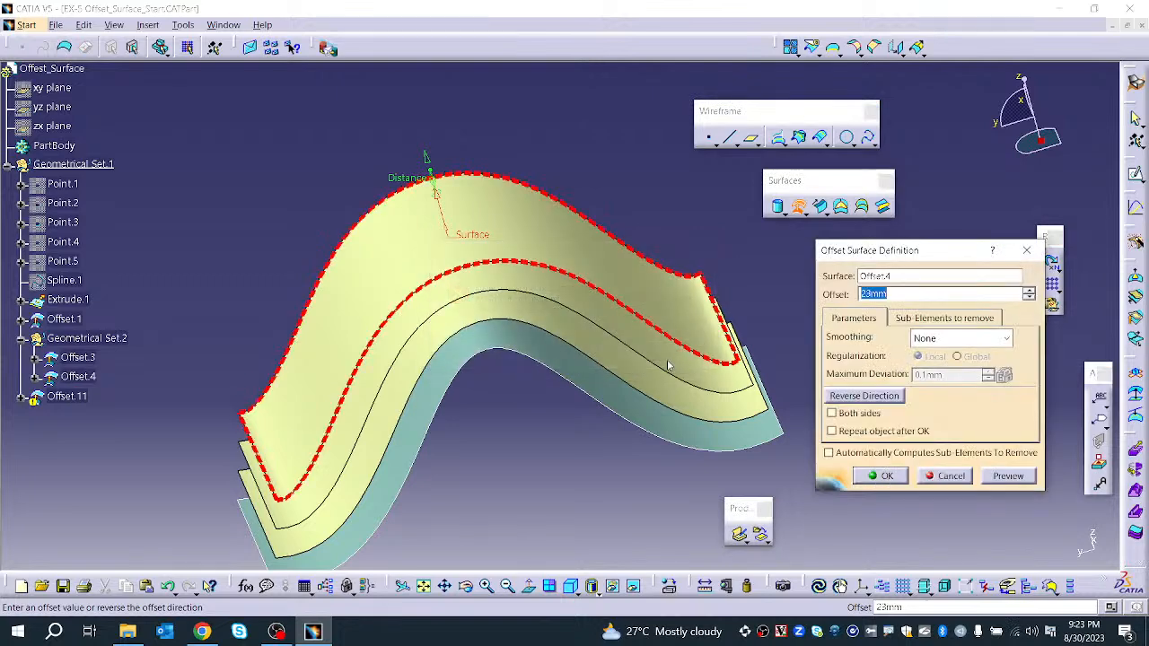
middle_drag(516, 359, 352, 274)
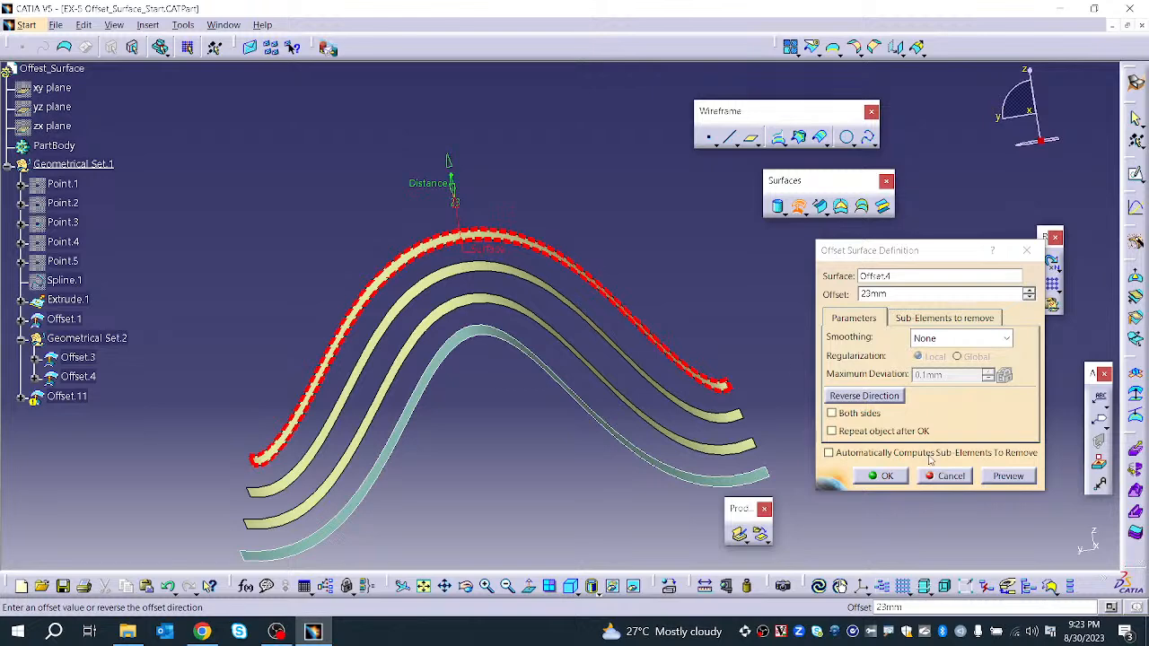
click(950, 475)
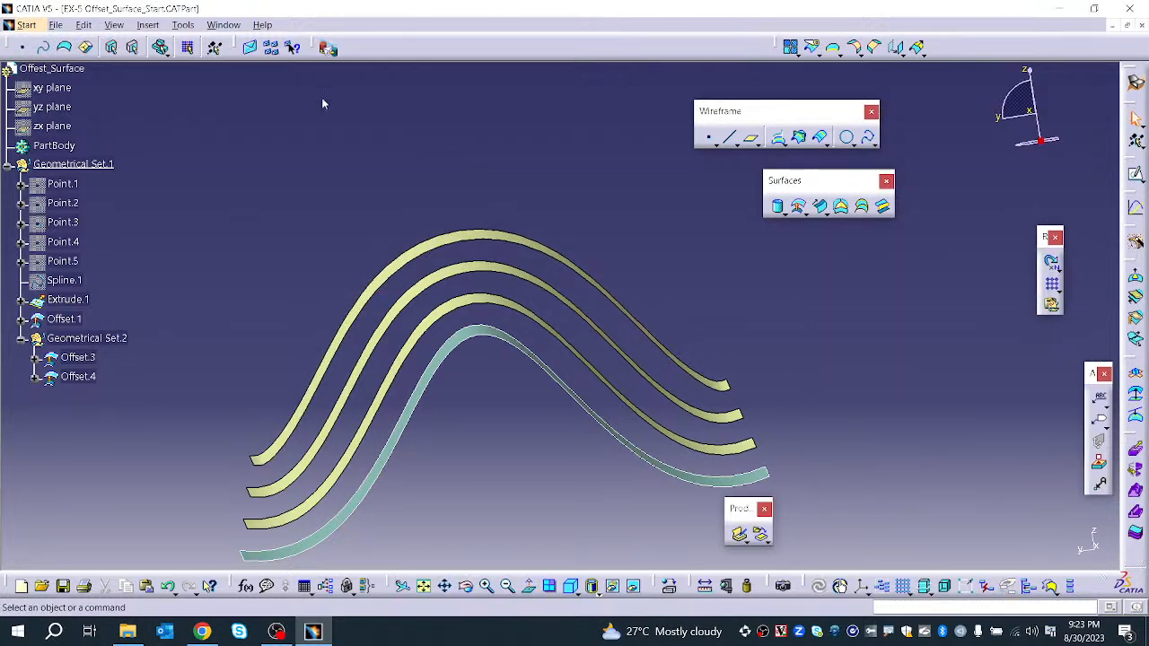
Browse the Refine, GSD OPERATION and GSD CREATING SURAFCE folders for a suitable exercise part, and cancel the file selection
click(804, 212)
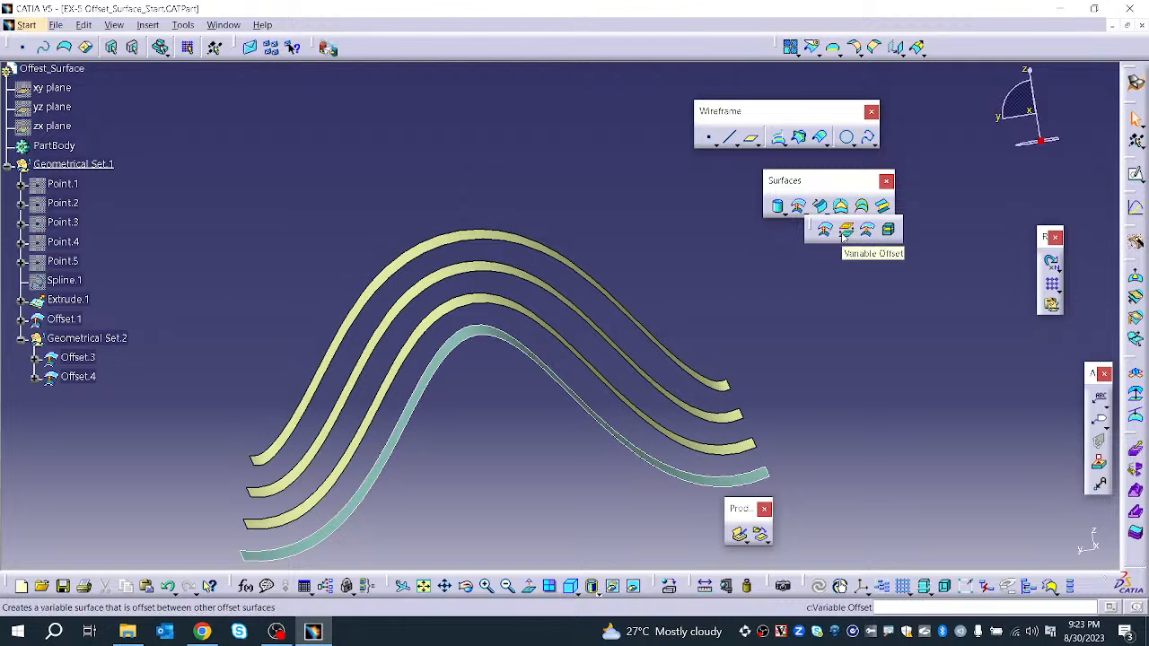
click(64, 27)
click(85, 88)
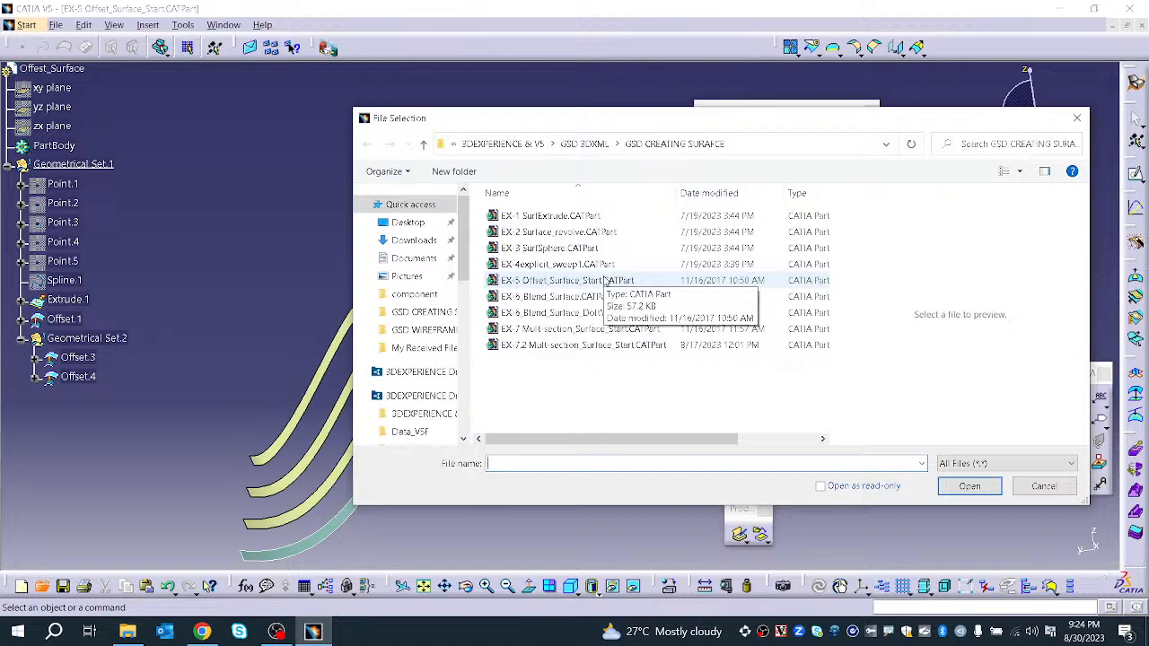
click(584, 144)
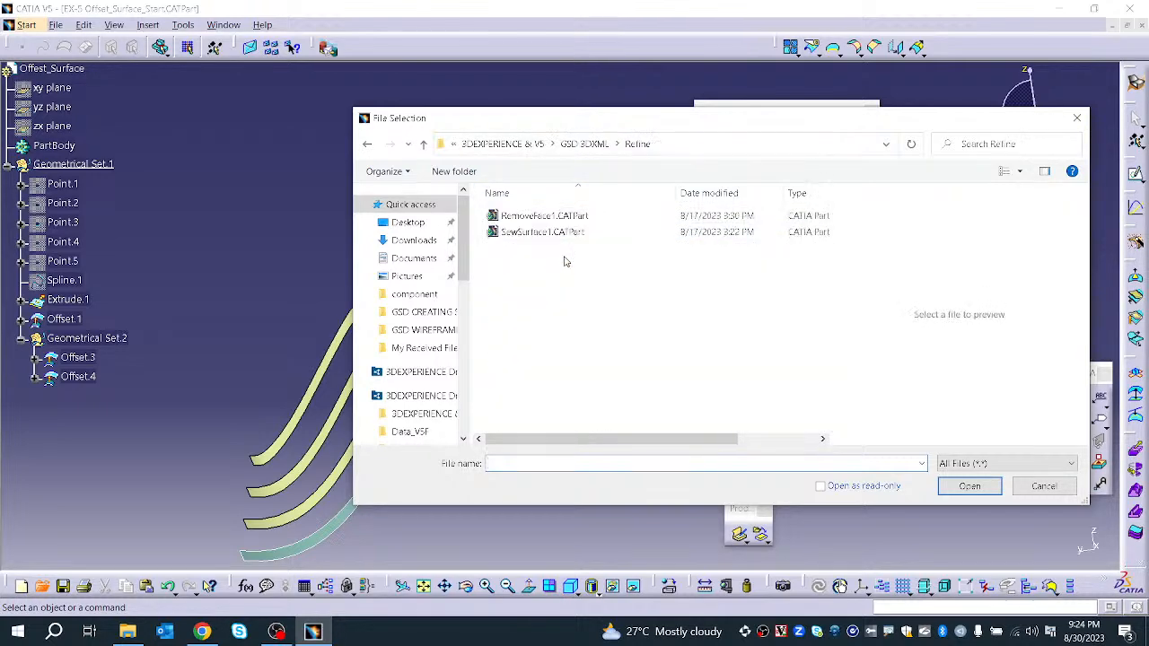
click(585, 144)
double_click(539, 232)
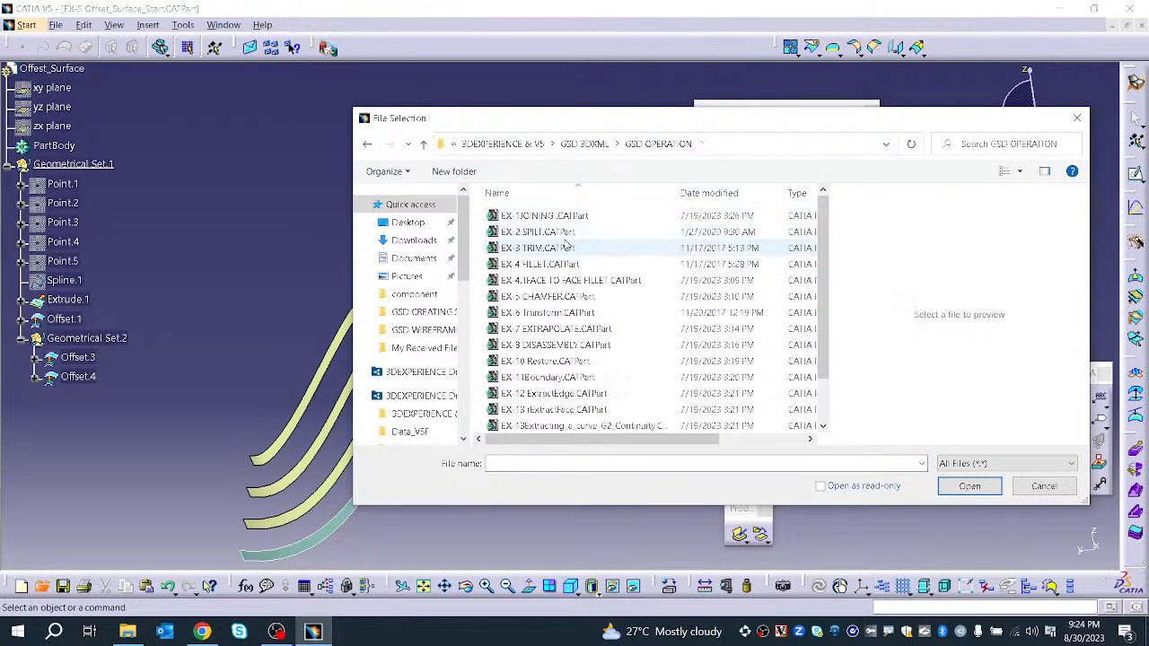
scroll(567, 252, down, 1)
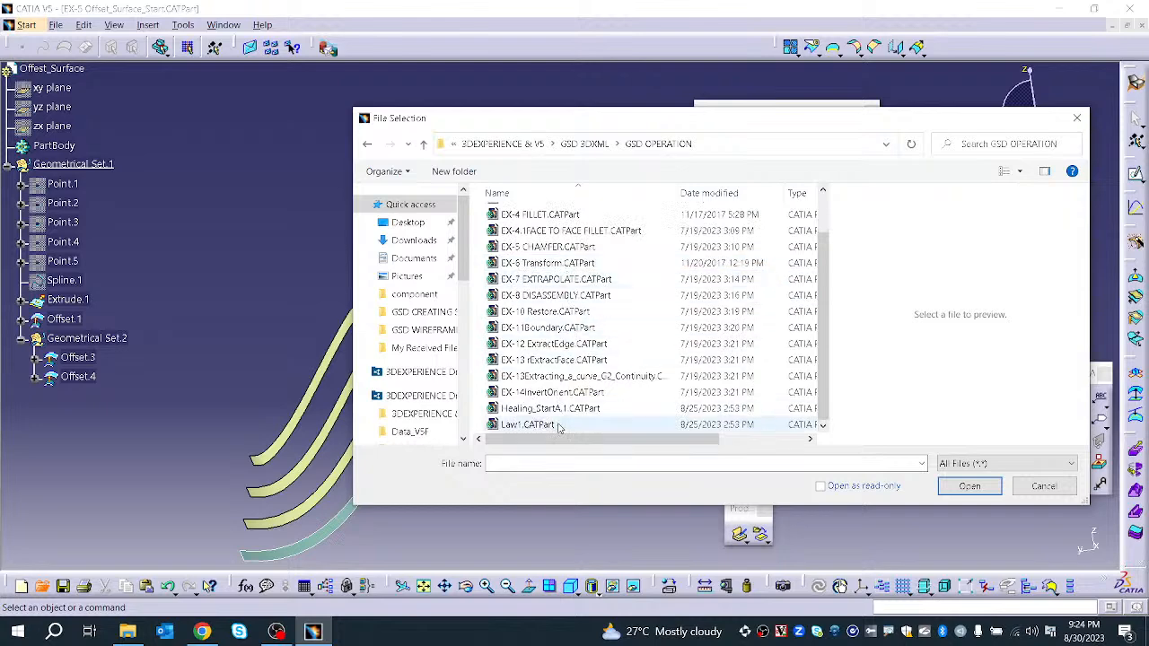
scroll(550, 289, up, 1)
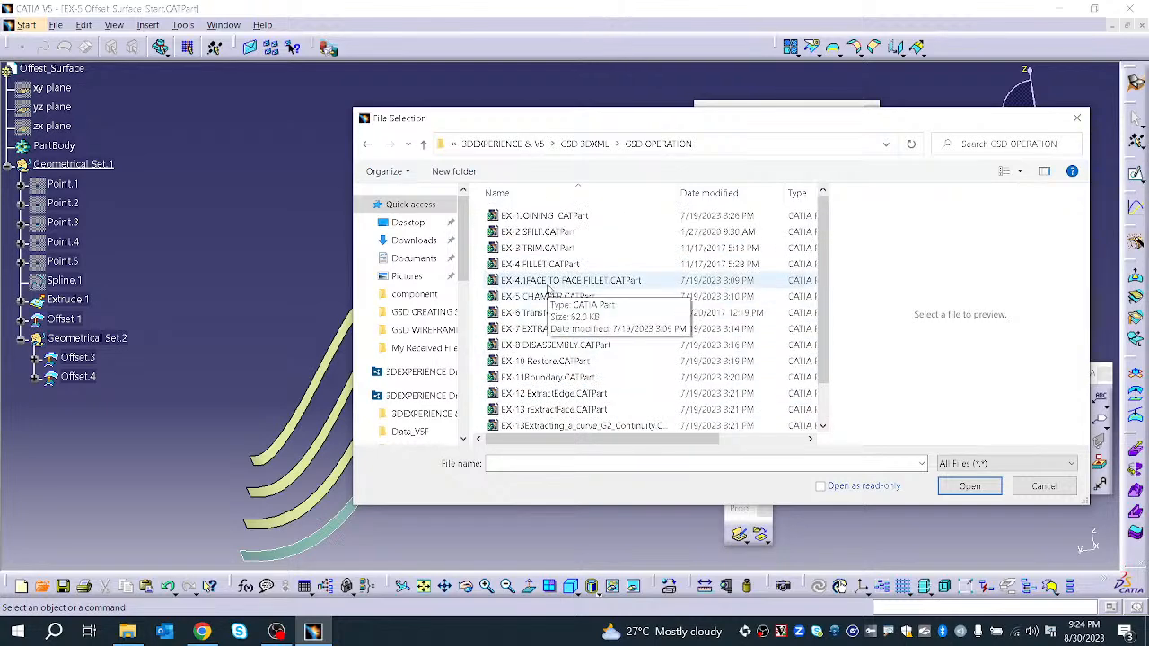
click(584, 143)
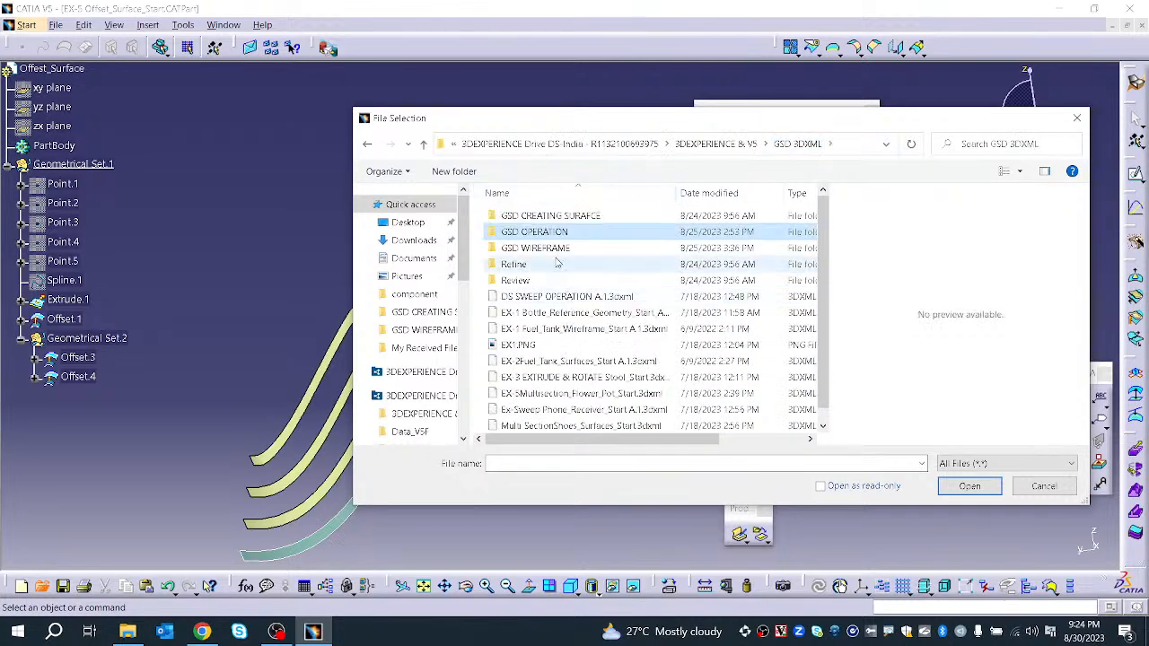
double_click(550, 216)
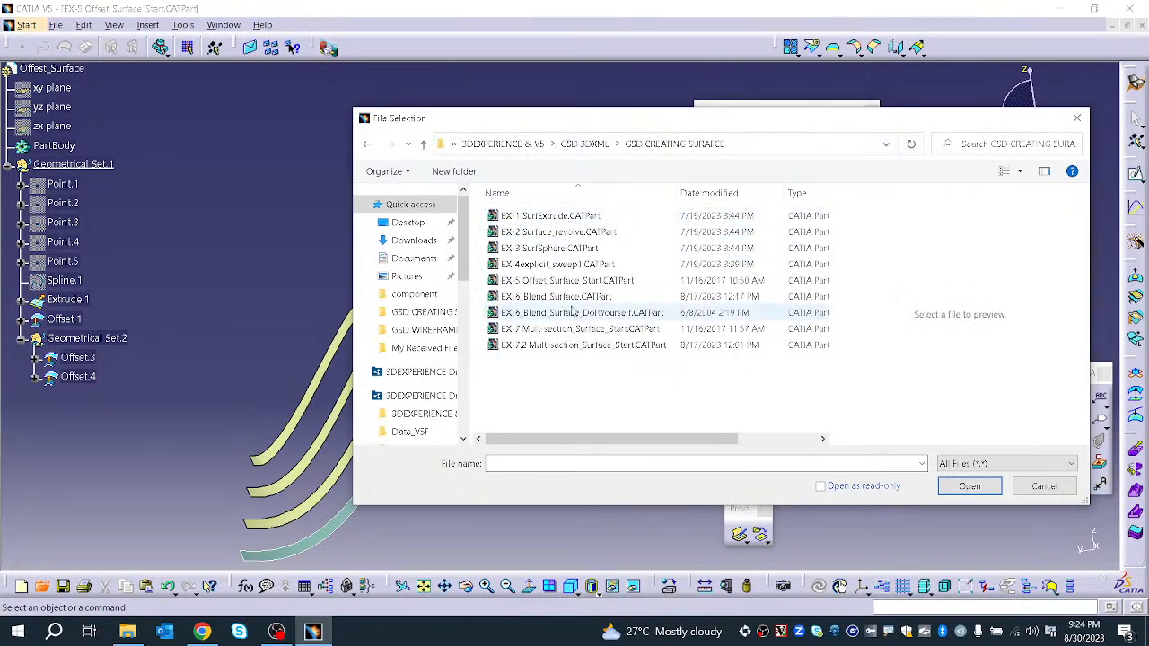
click(1042, 485)
Delete Geometrical Set.2 with its repeated offsets and delete Offset.1, keeping only the Extrude.1 surface
middle_drag(458, 204, 440, 247)
right_click(68, 340)
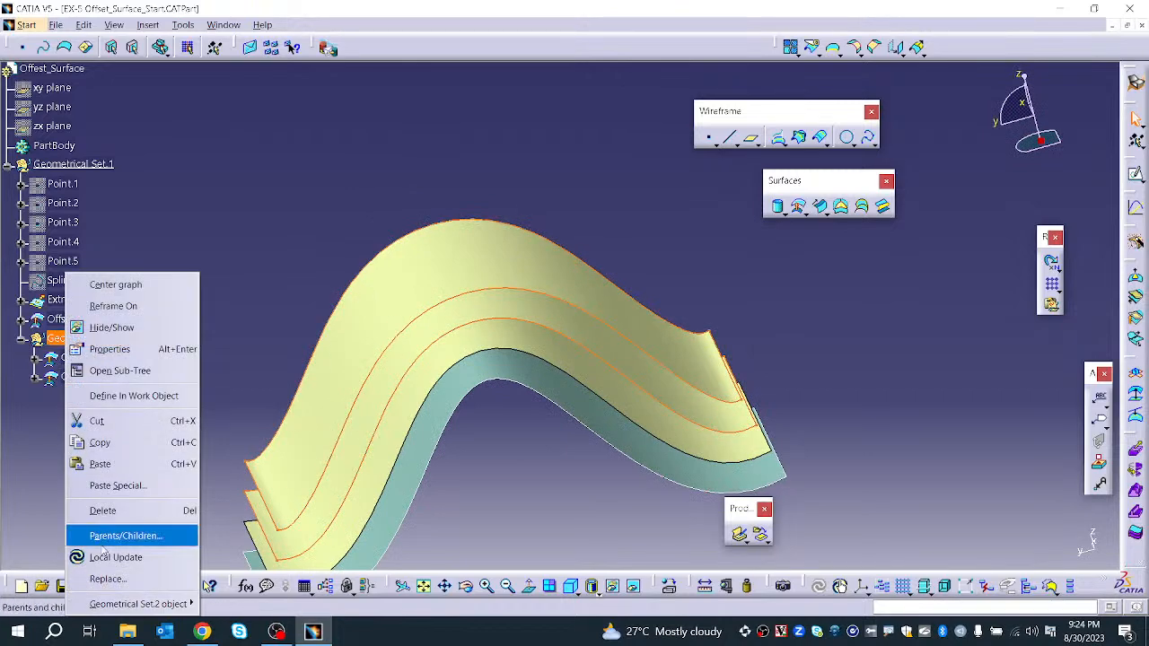
click(102, 510)
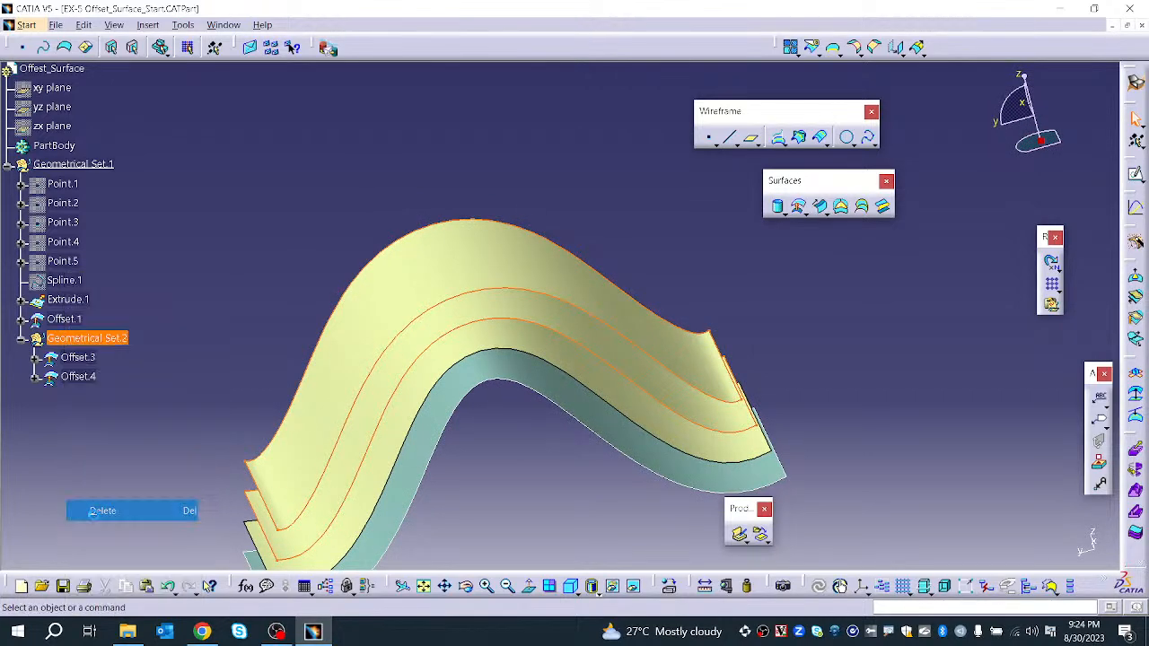
right_click(416, 375)
click(454, 260)
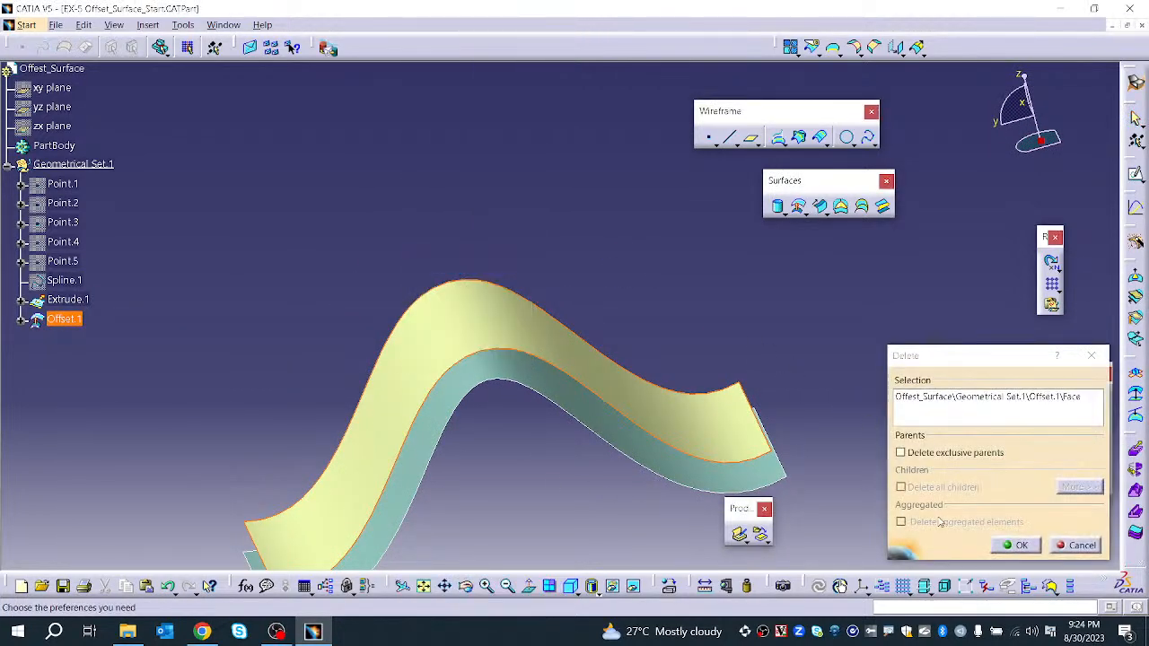
click(1017, 545)
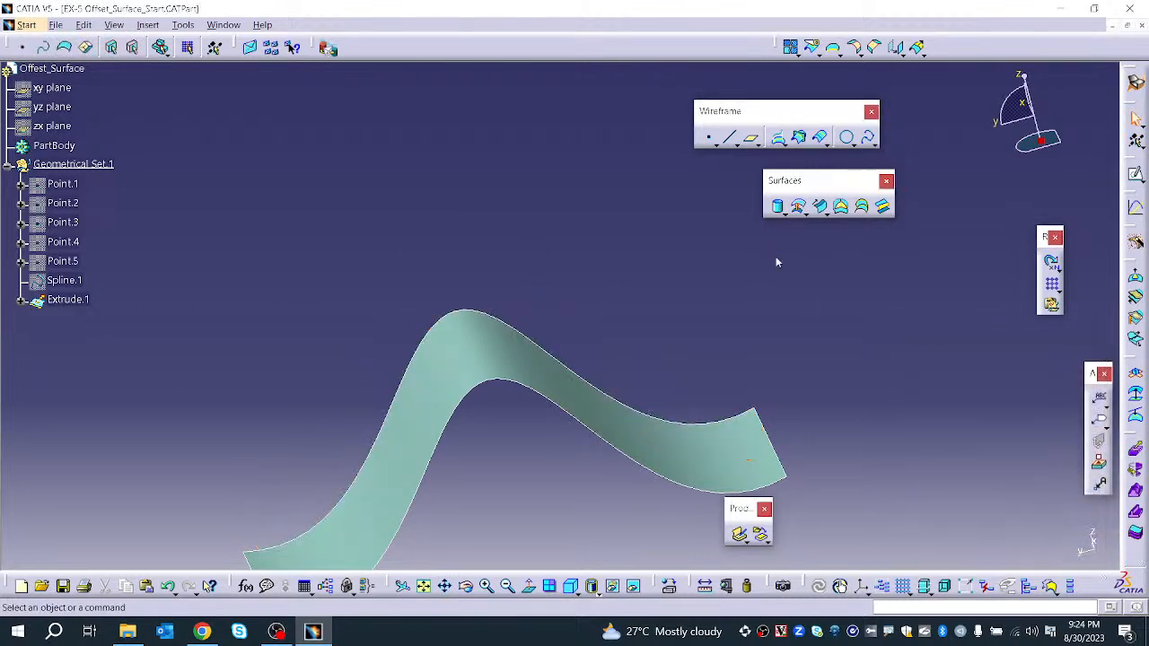
Start a variable offset with Extrude.1 as the base surface and reverse its direction to the upper side
click(805, 213)
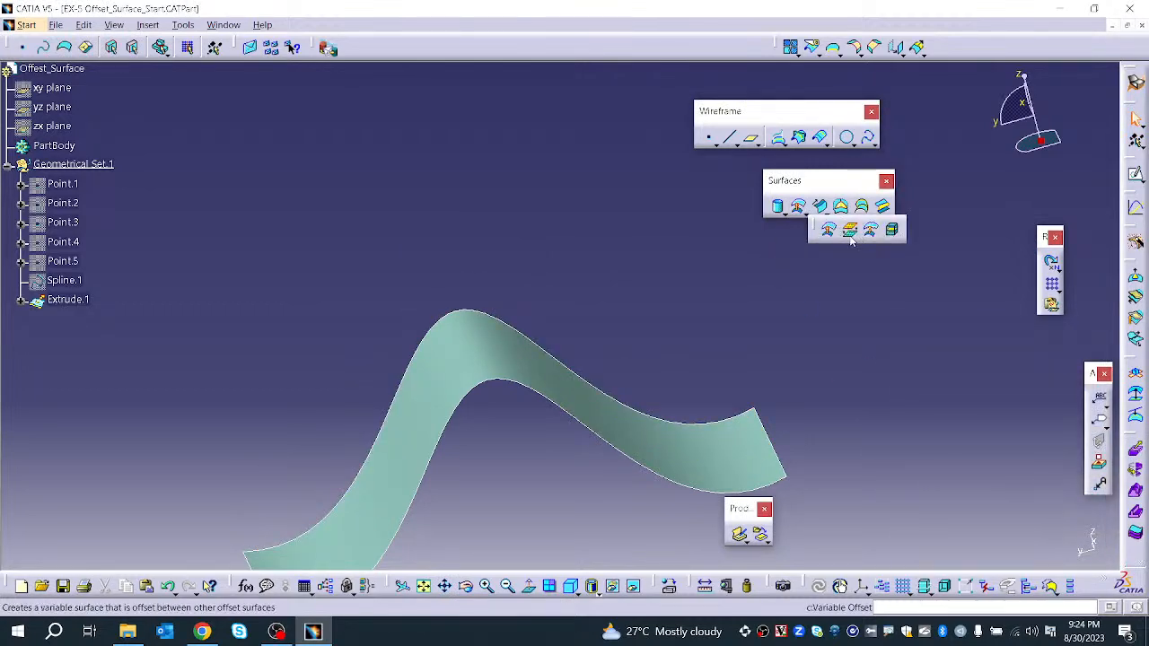
click(850, 235)
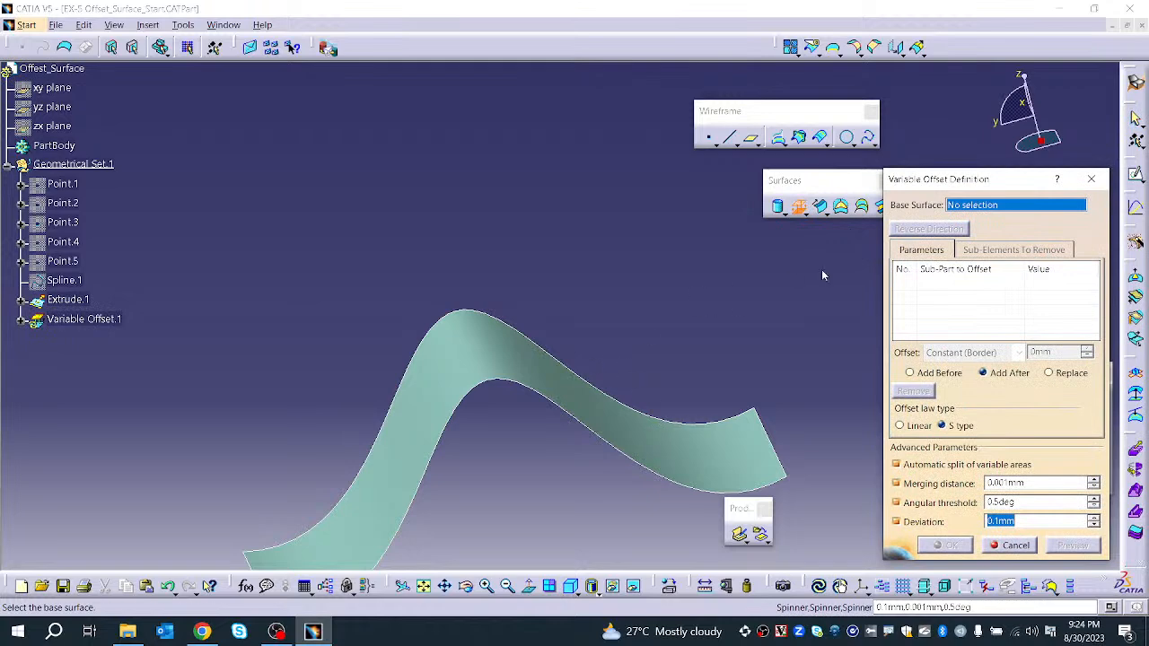
click(531, 368)
middle_drag(526, 364, 536, 457)
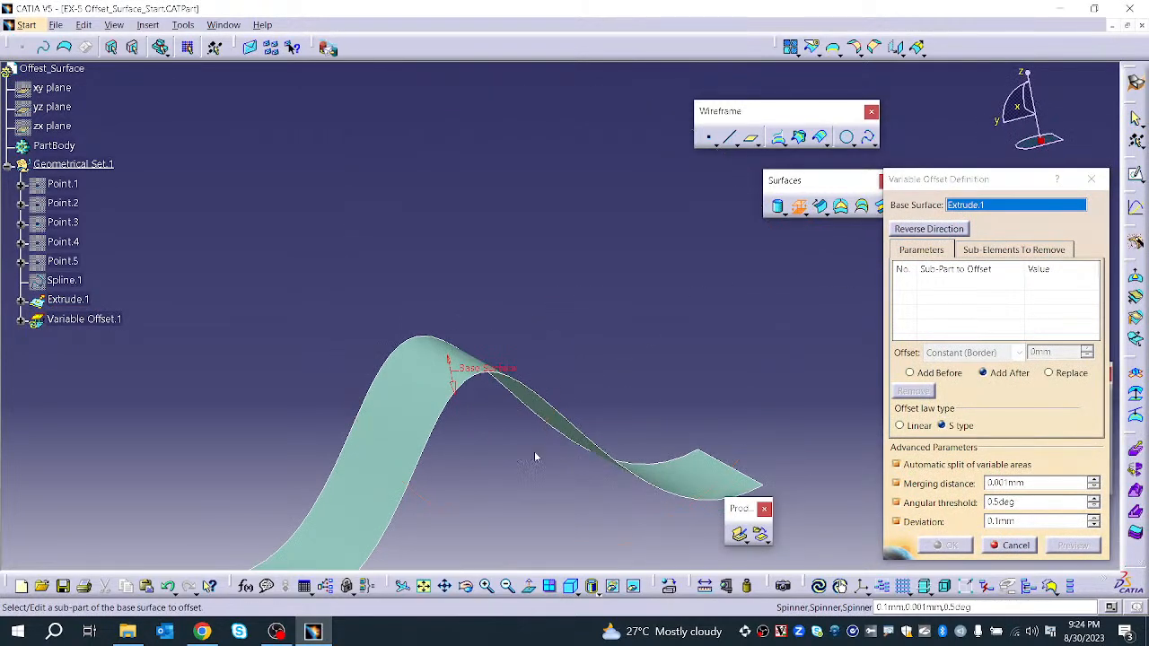
middle_drag(577, 347, 586, 276)
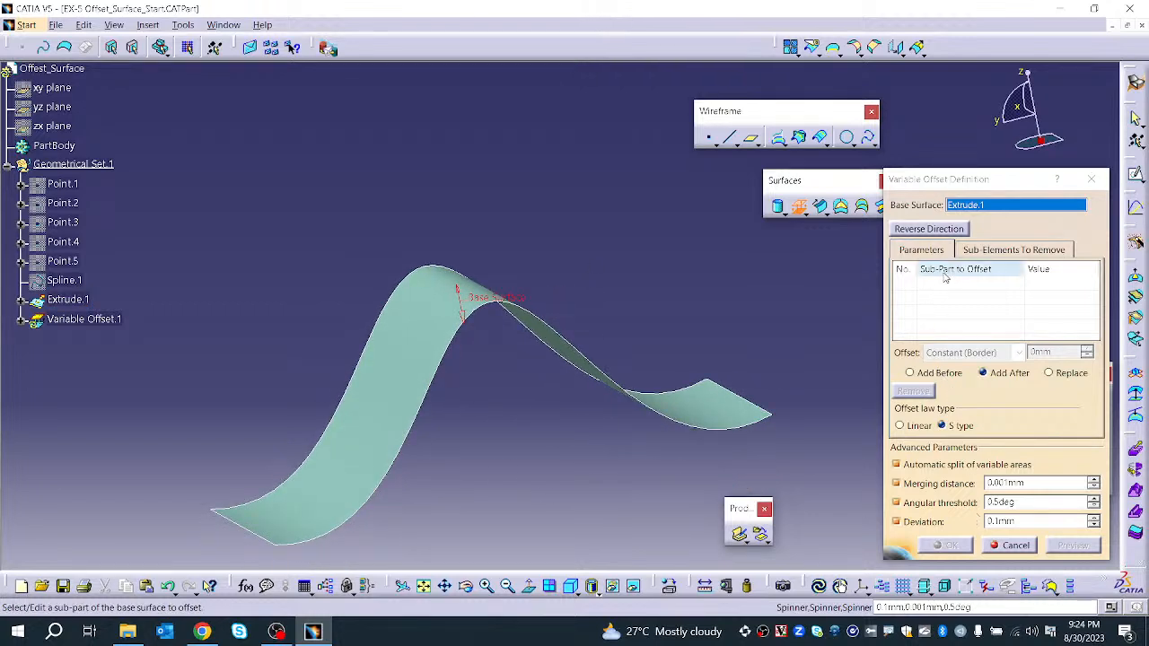
click(923, 294)
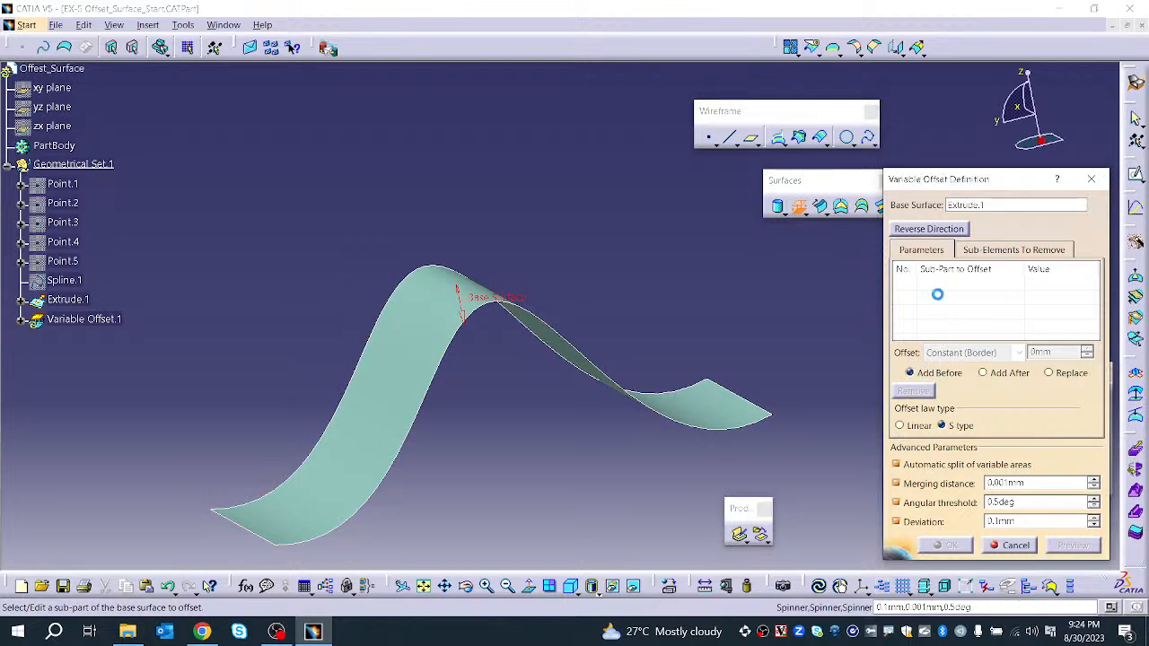
right_click(937, 293)
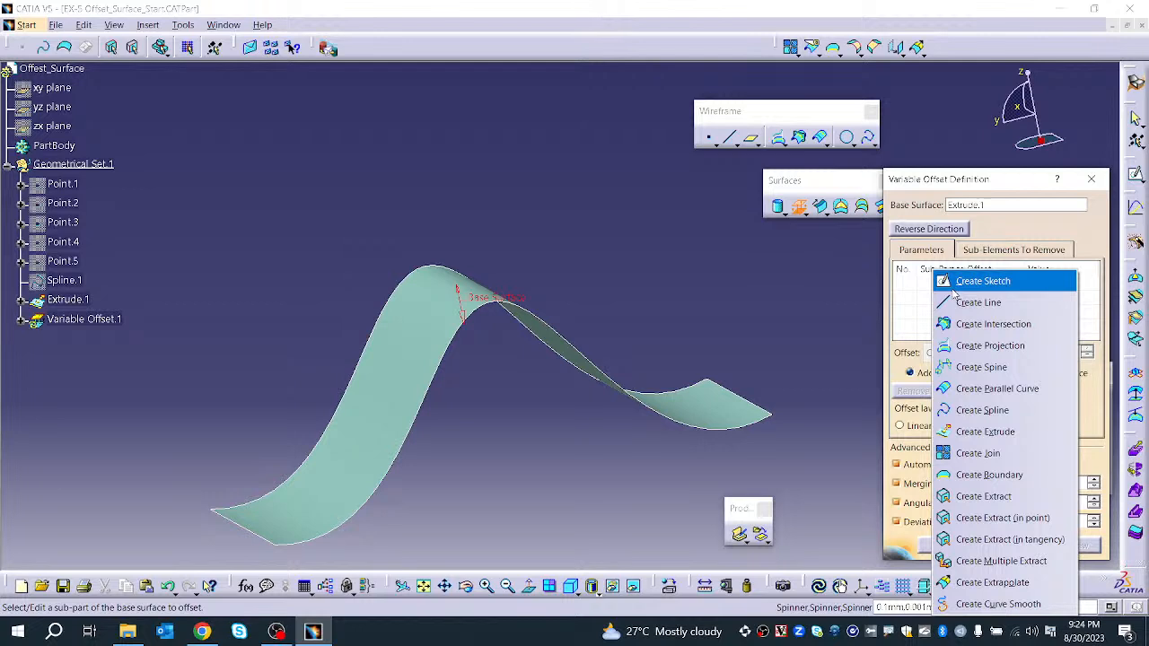
click(914, 298)
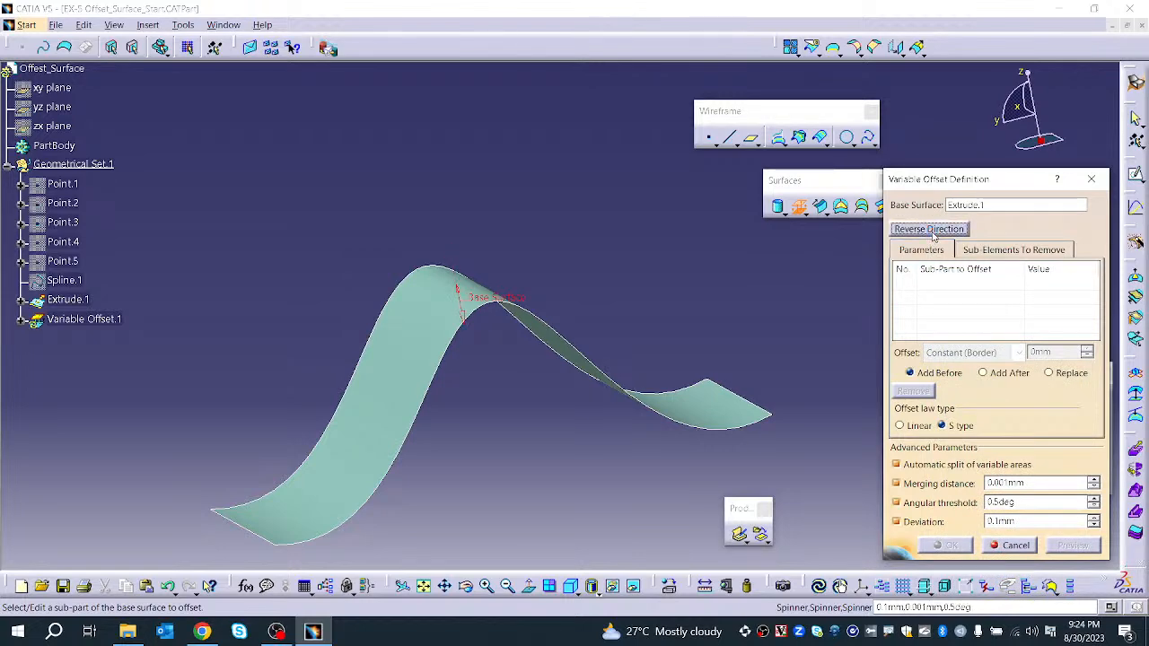
Create a new sketch on the xy plane from the variable offset's sub-part list
right_click(922, 299)
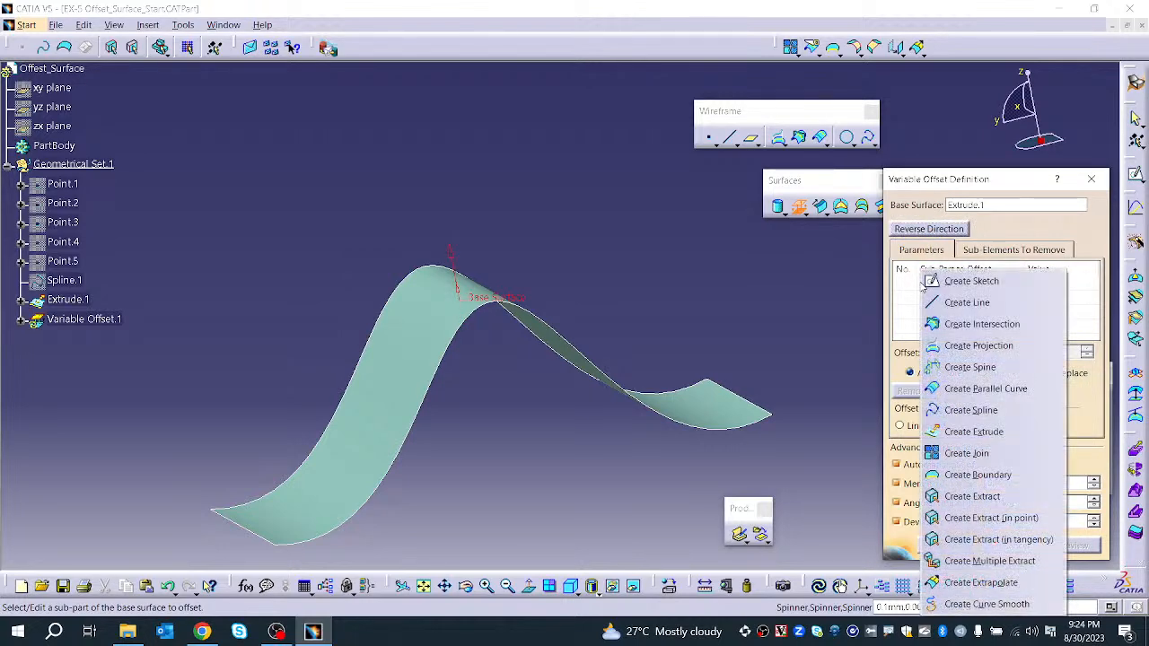
click(942, 285)
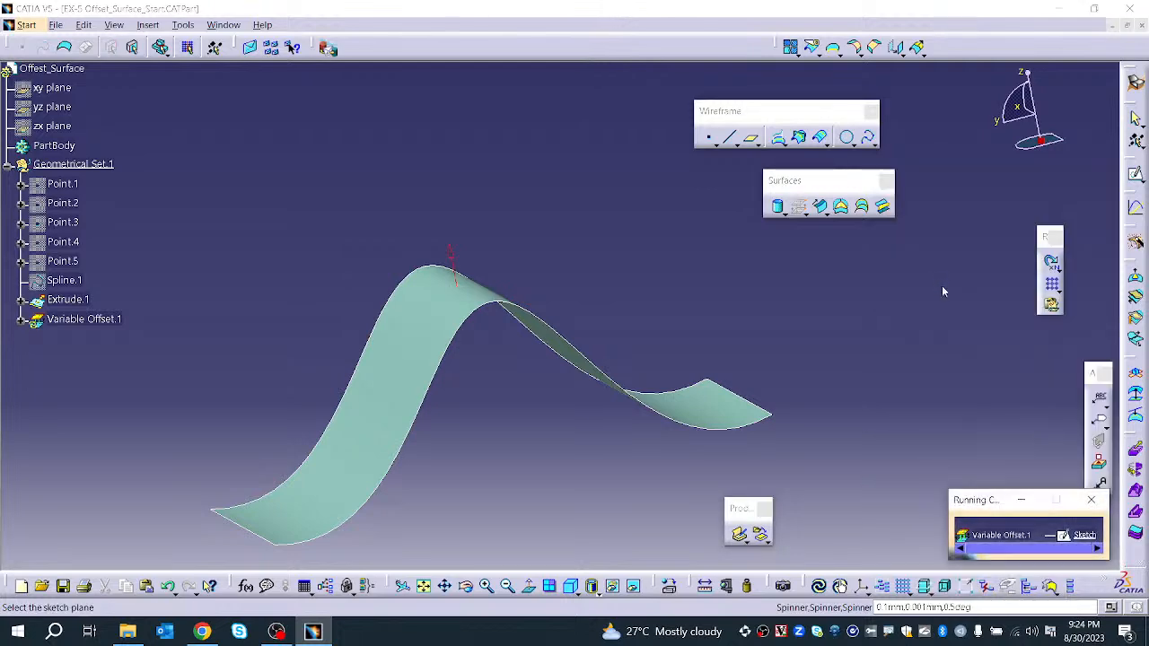
click(60, 85)
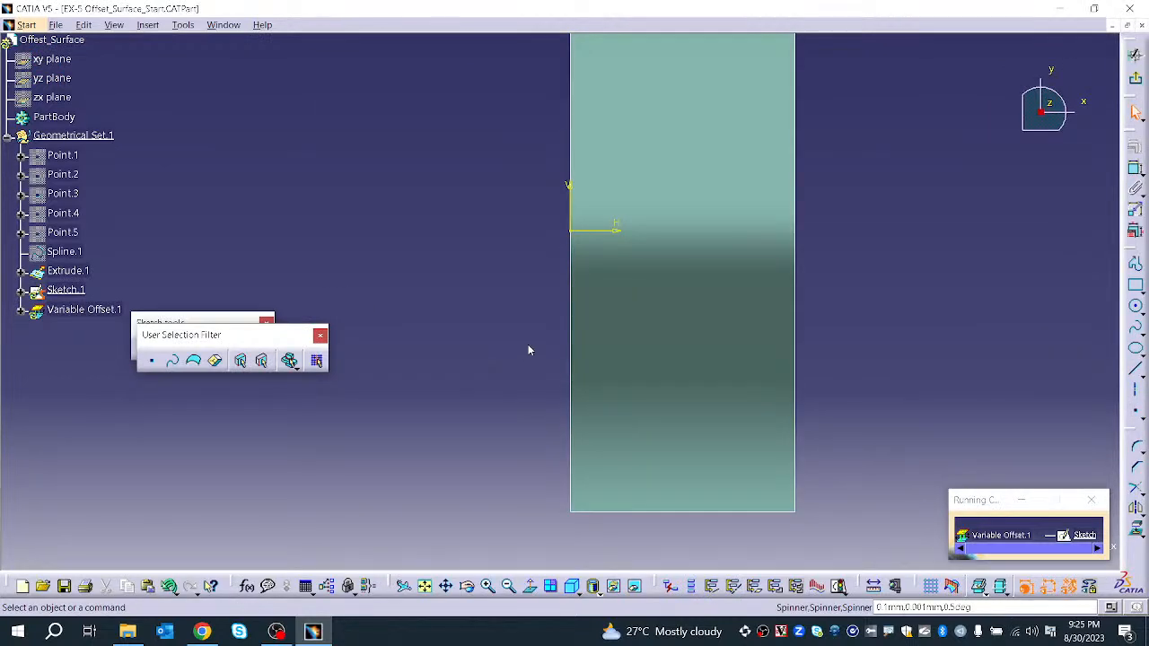
Leave the empty xy-plane sketch and return to the variable offset definition
middle_drag(530, 316, 518, 390)
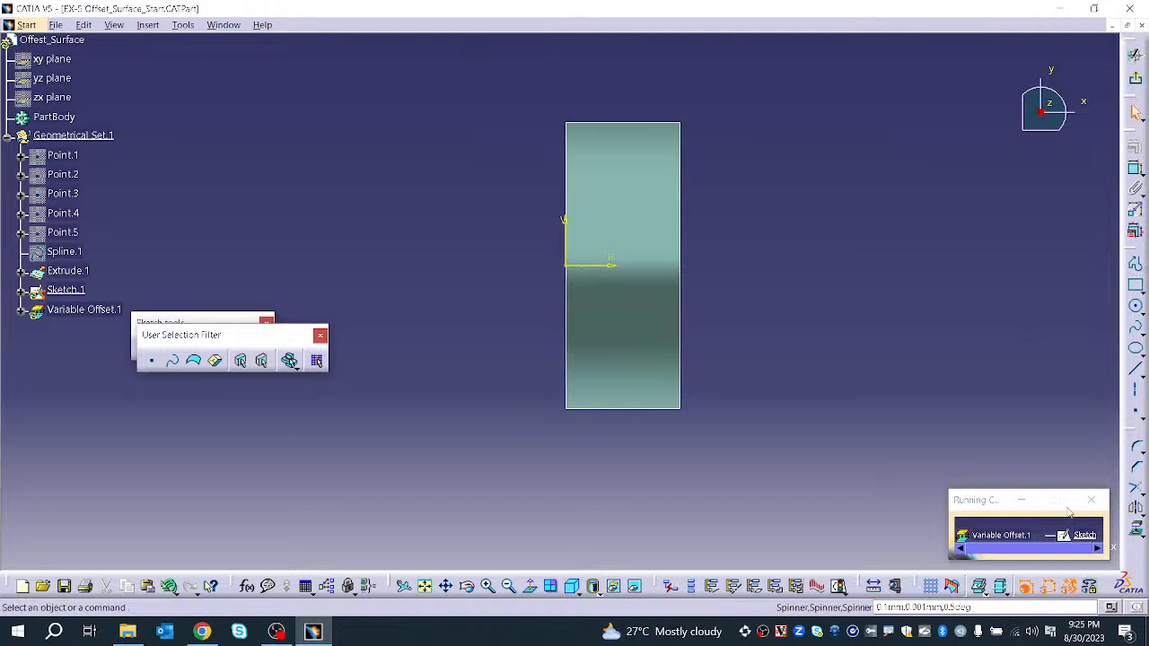
mouse_move(582, 328)
middle_down()
mouse_move(647, 290)
mouse_move(586, 296)
mouse_move(671, 395)
mouse_move(685, 264)
middle_up()
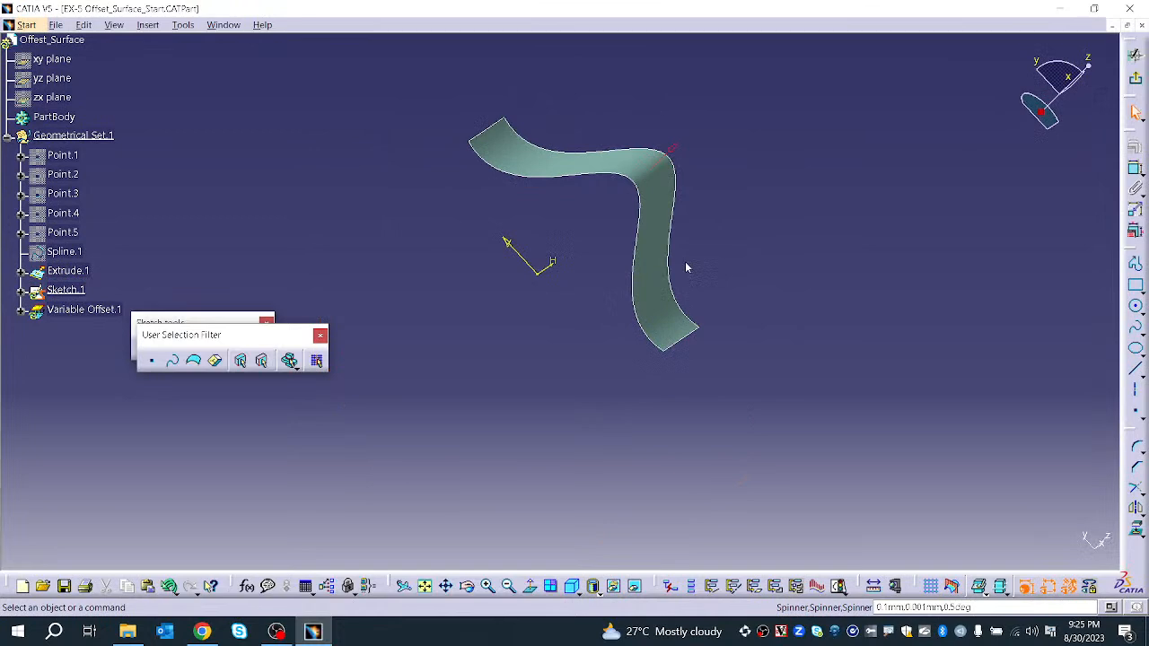
click(1135, 55)
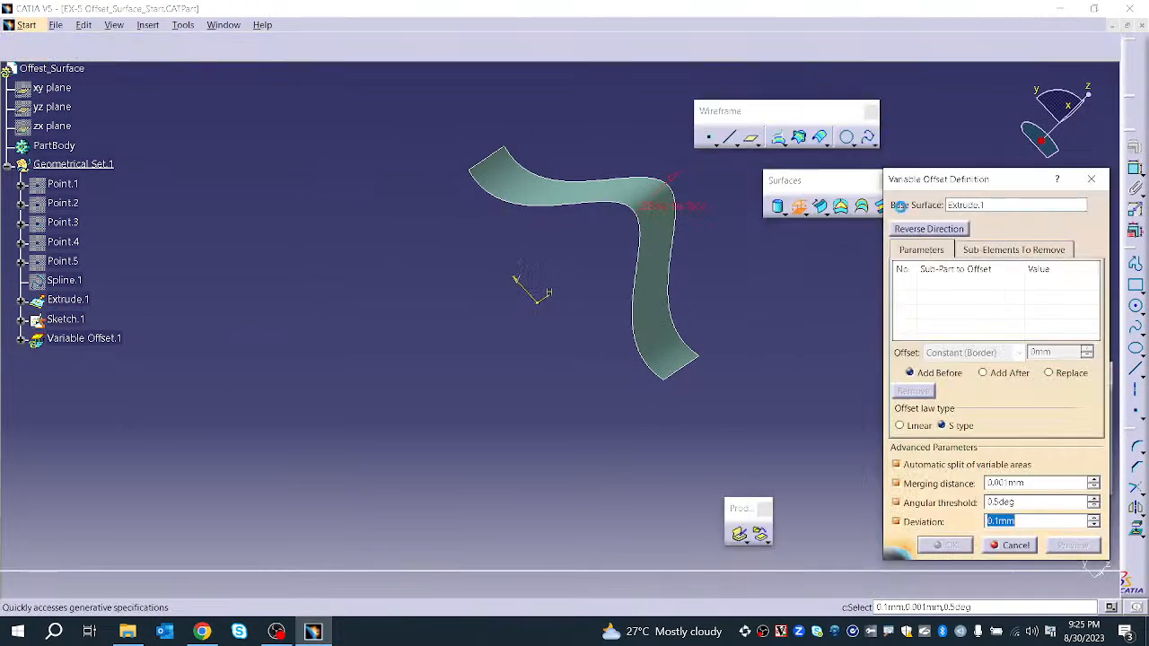
Create a sub-part sketch on the yz plane containing a five-point wavy spline above the surface profile
right_click(951, 291)
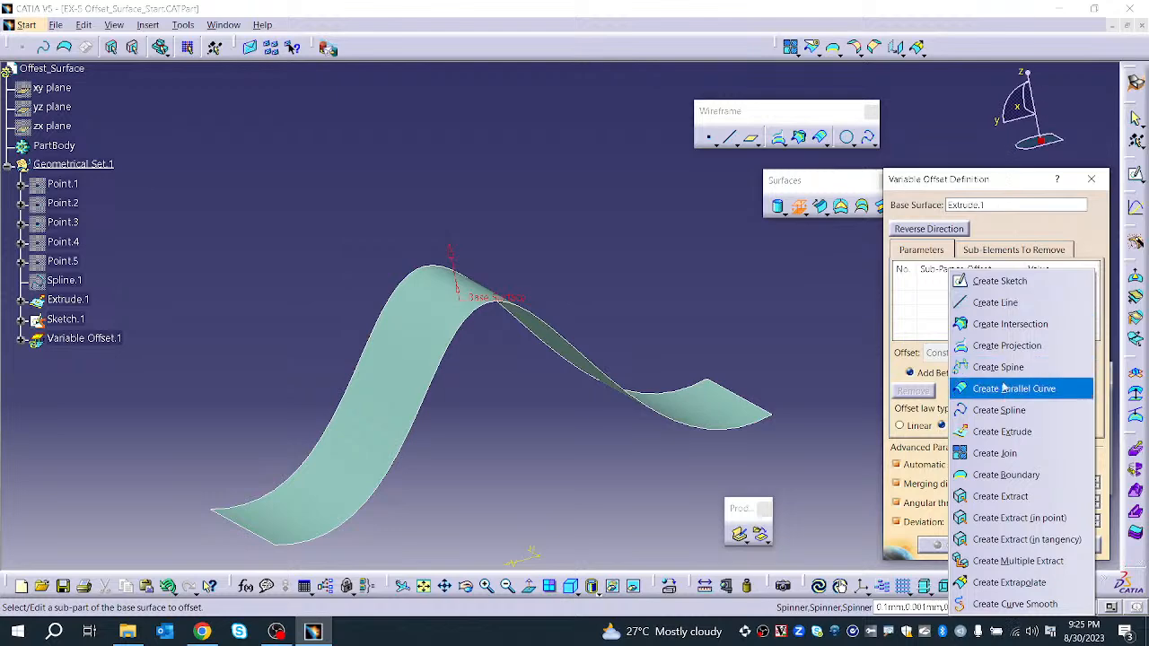
click(999, 281)
click(52, 106)
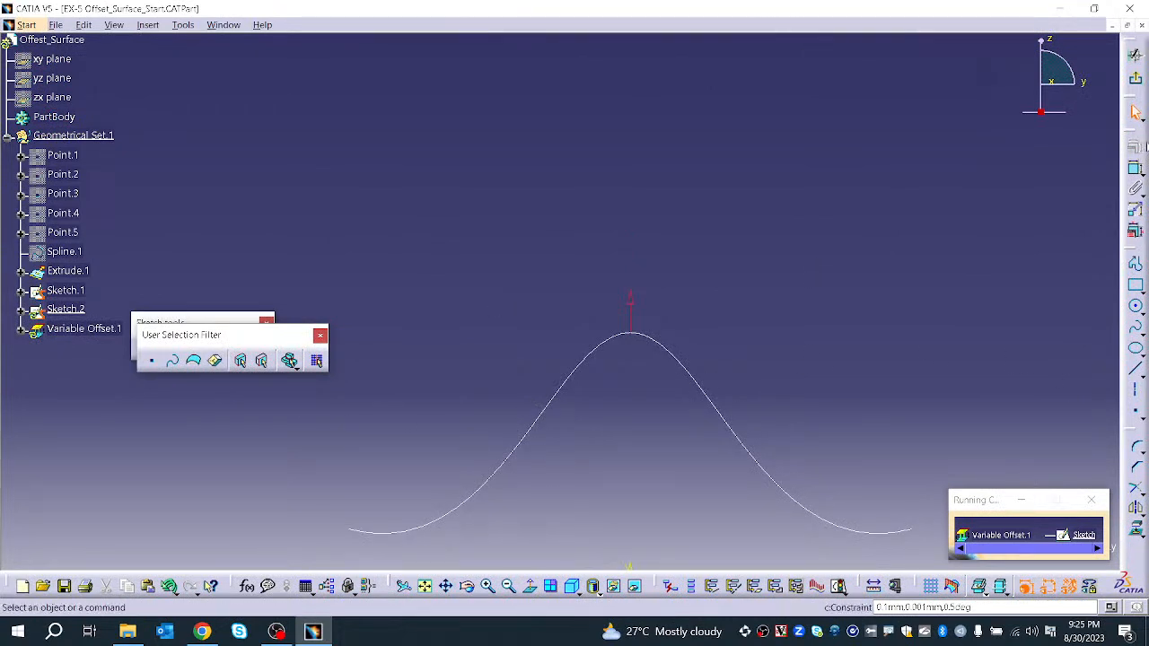
click(1135, 329)
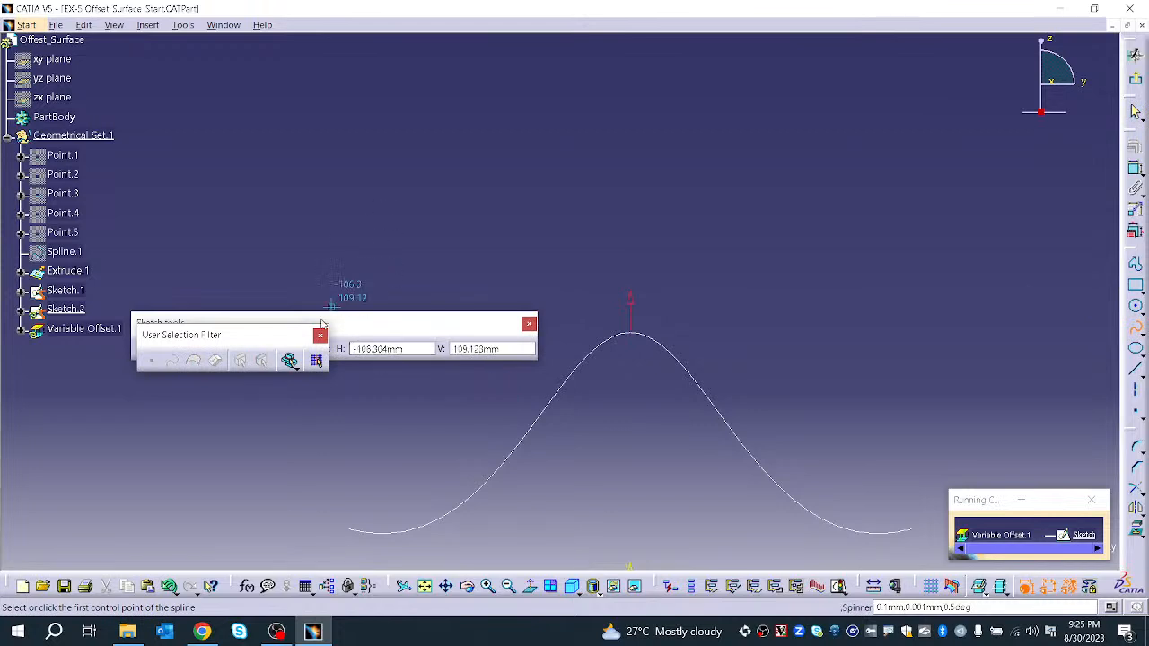
click(323, 289)
click(426, 197)
click(646, 179)
click(802, 266)
double_click(929, 244)
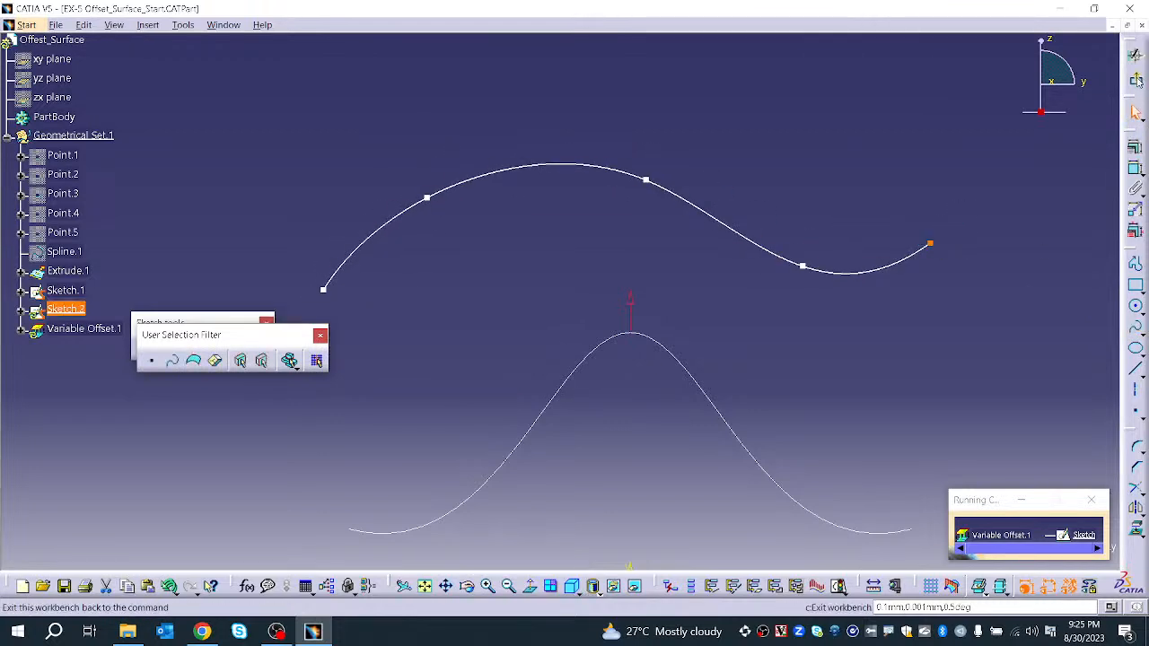
click(1136, 78)
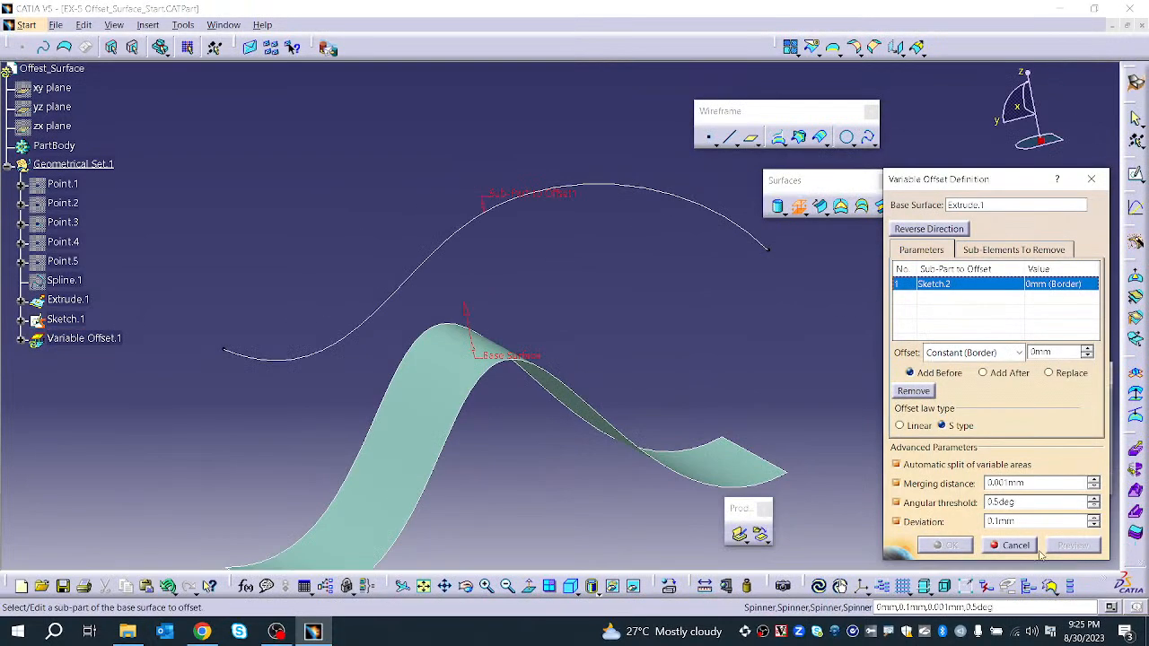
Set the offset of sub-part Sketch.2 to Constant (Inner) with a value of 9 mm
mouse_move(662, 288)
middle_down()
mouse_move(637, 337)
mouse_move(554, 345)
middle_up()
middle_drag(375, 313, 410, 238)
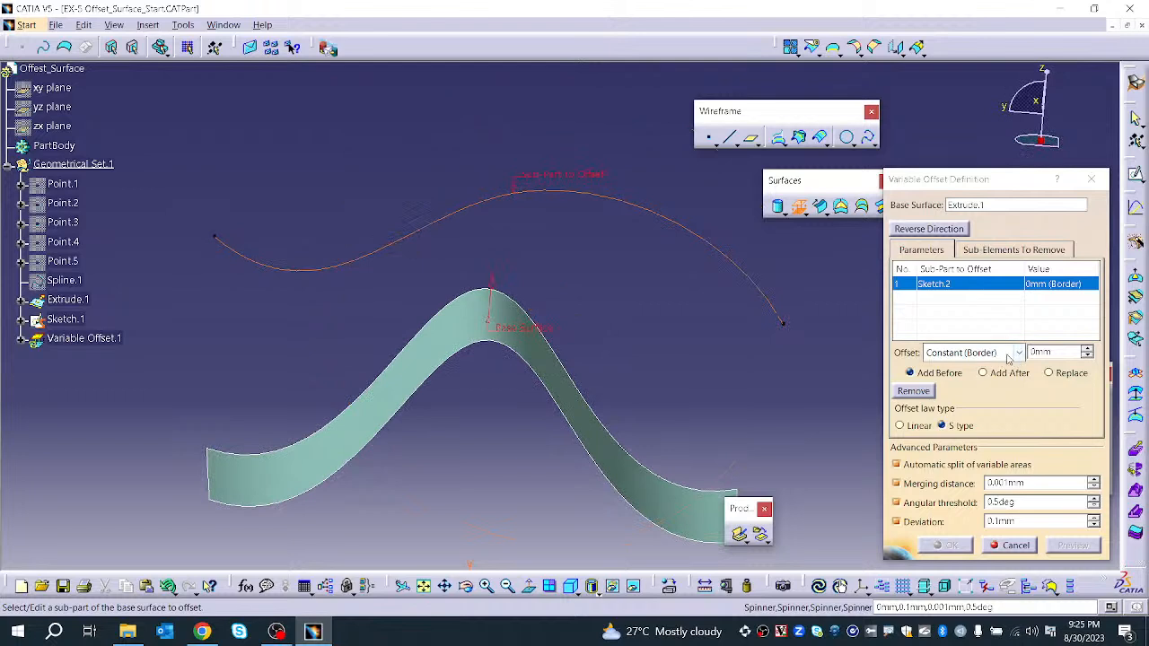
click(1017, 357)
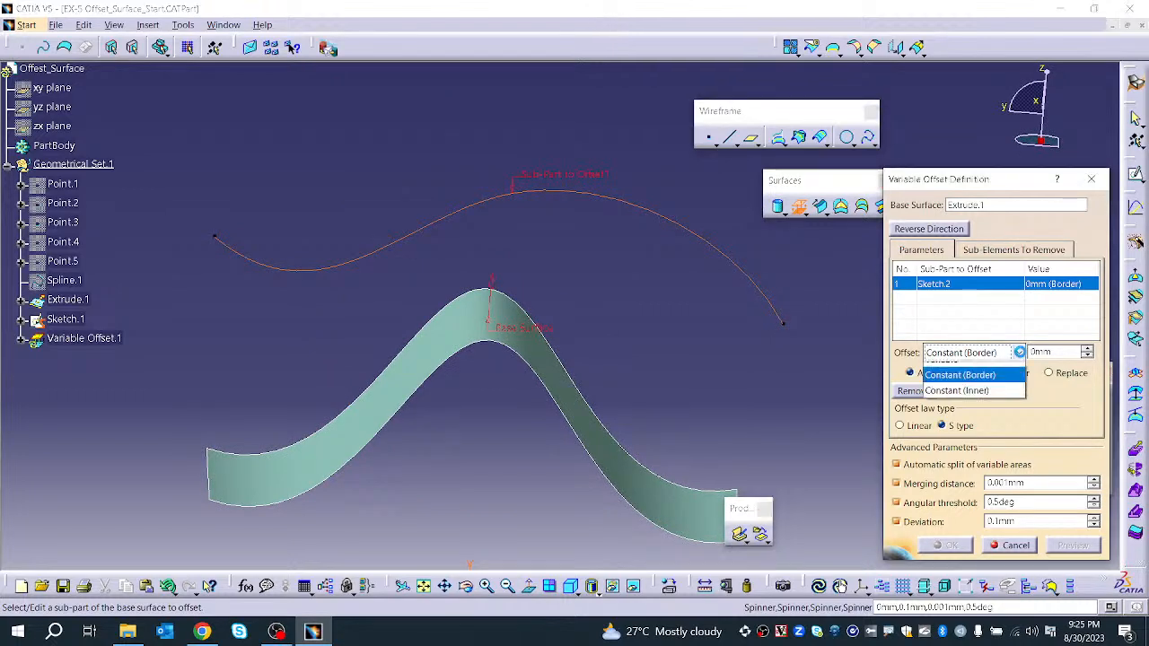
click(992, 396)
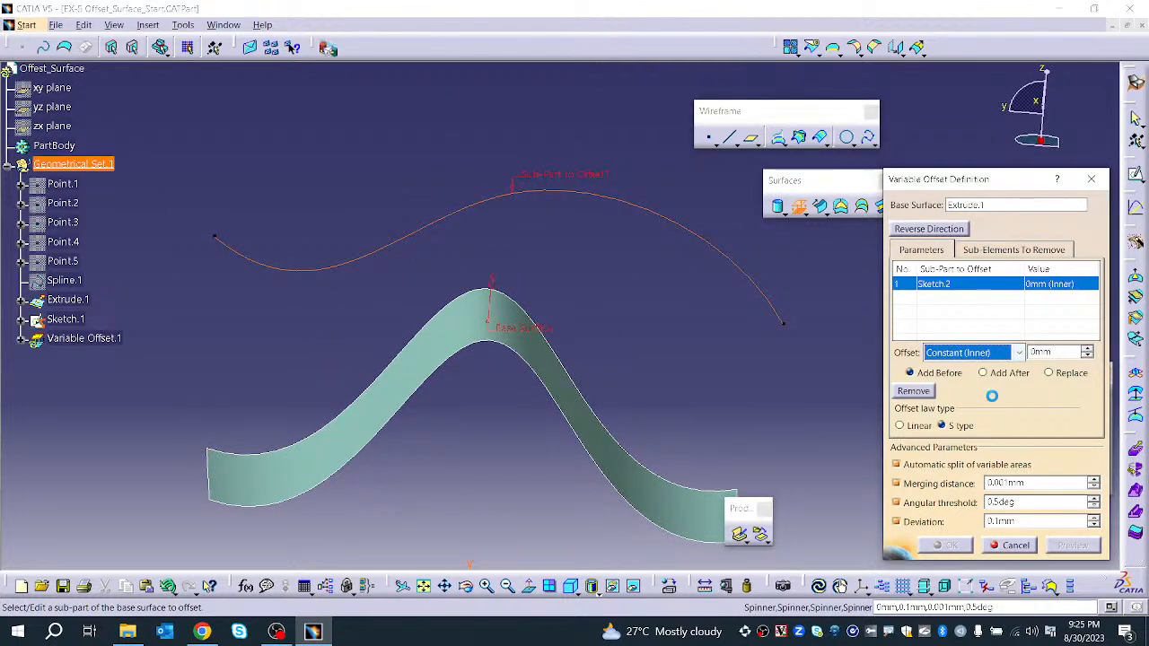
click(1087, 348)
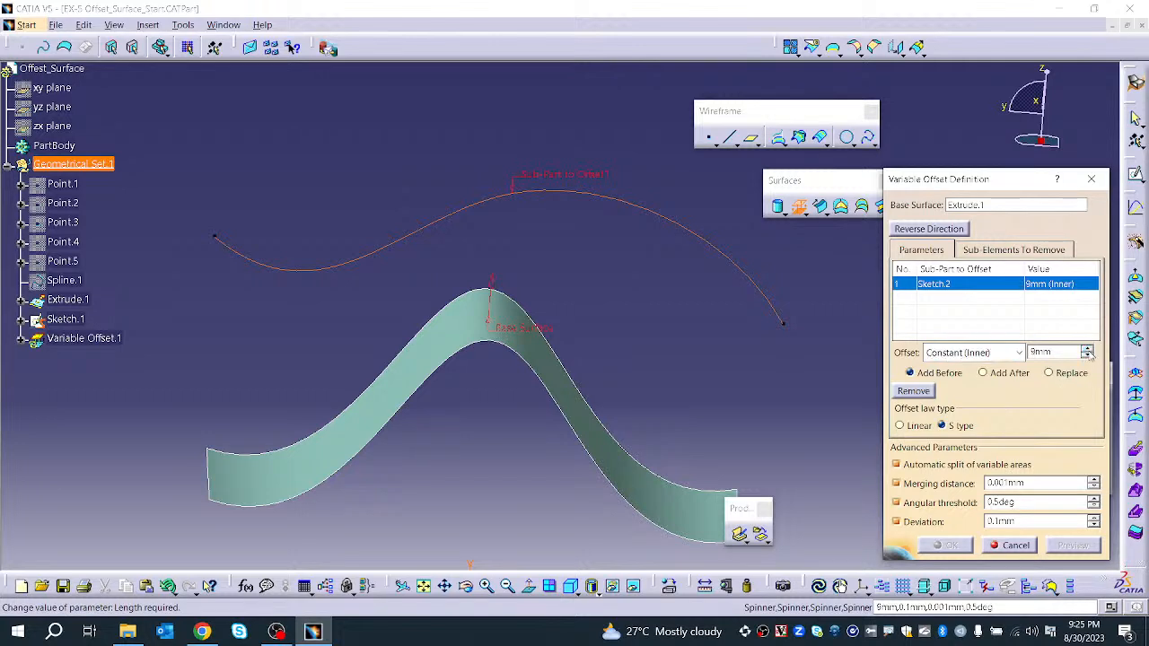
Change the offset law type to Linear and the offset of Sketch.2 to Variable
click(900, 426)
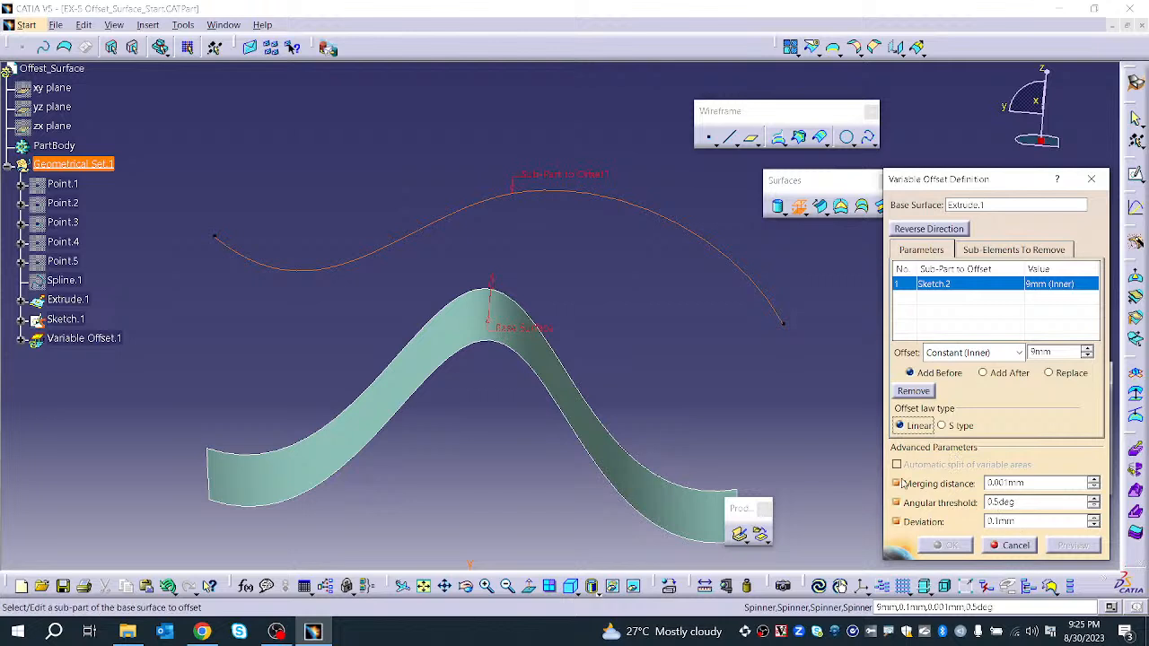
click(1004, 354)
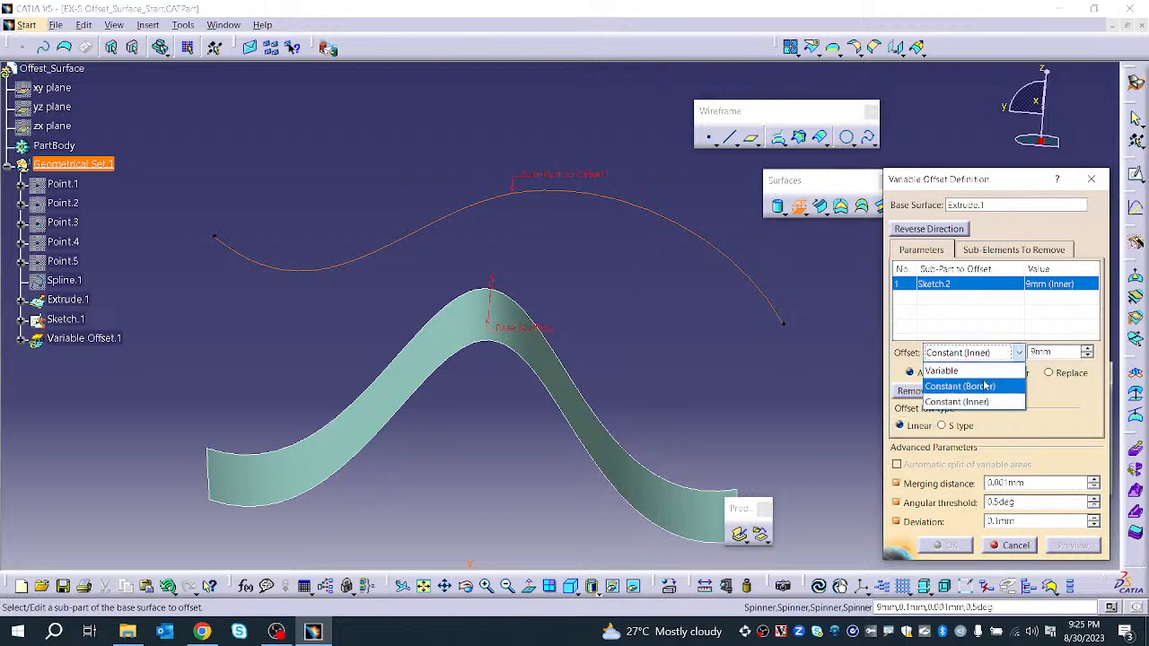
click(977, 368)
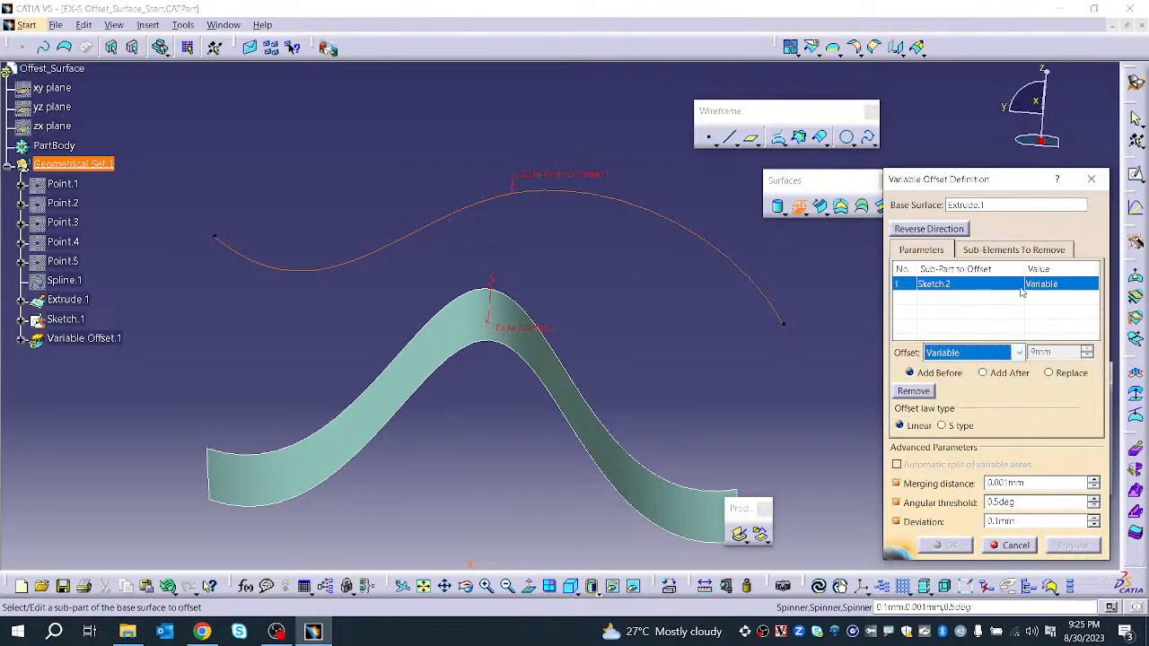
Cancel the variable offset definition together with its sub-part sketches
right_click(981, 286)
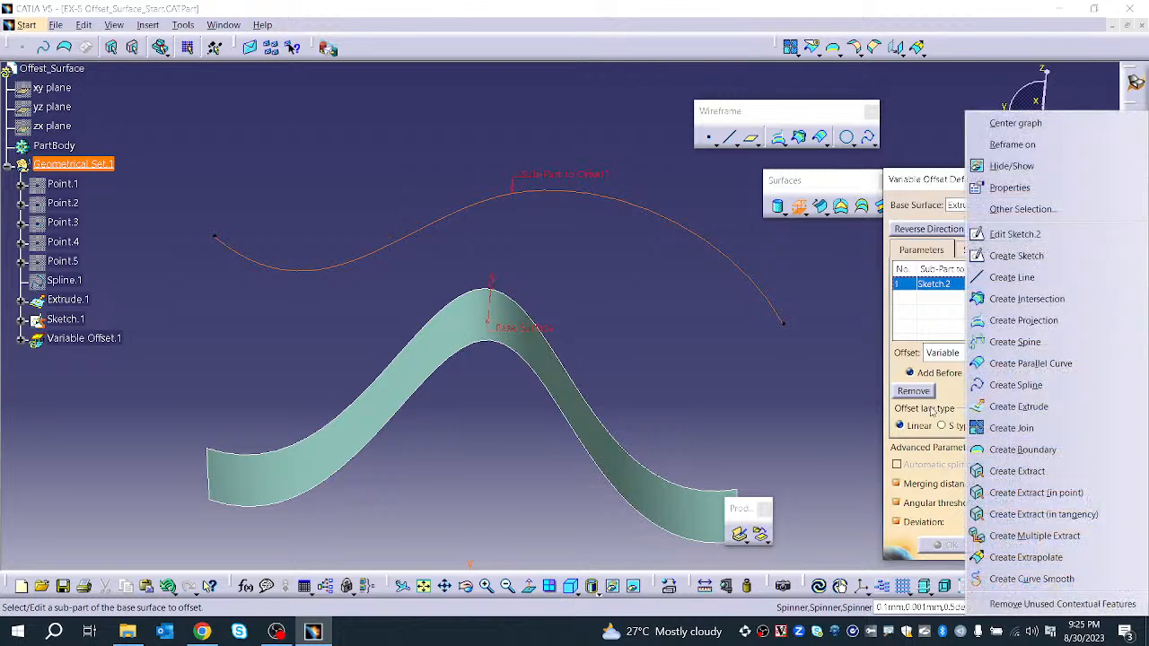
click(921, 336)
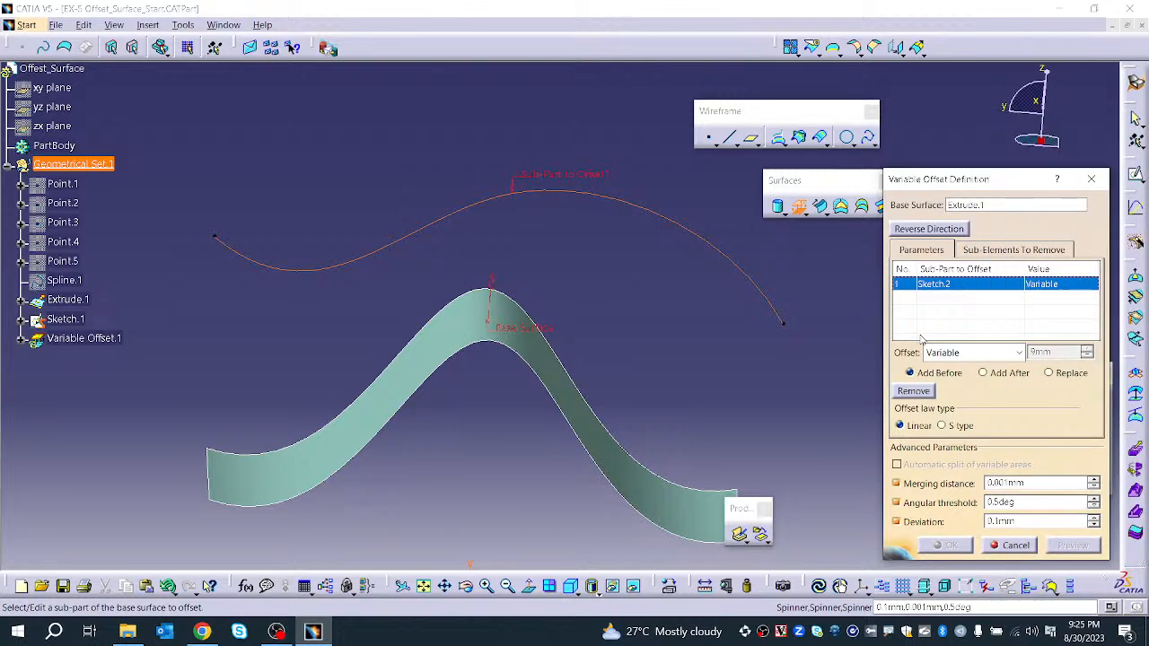
click(1023, 543)
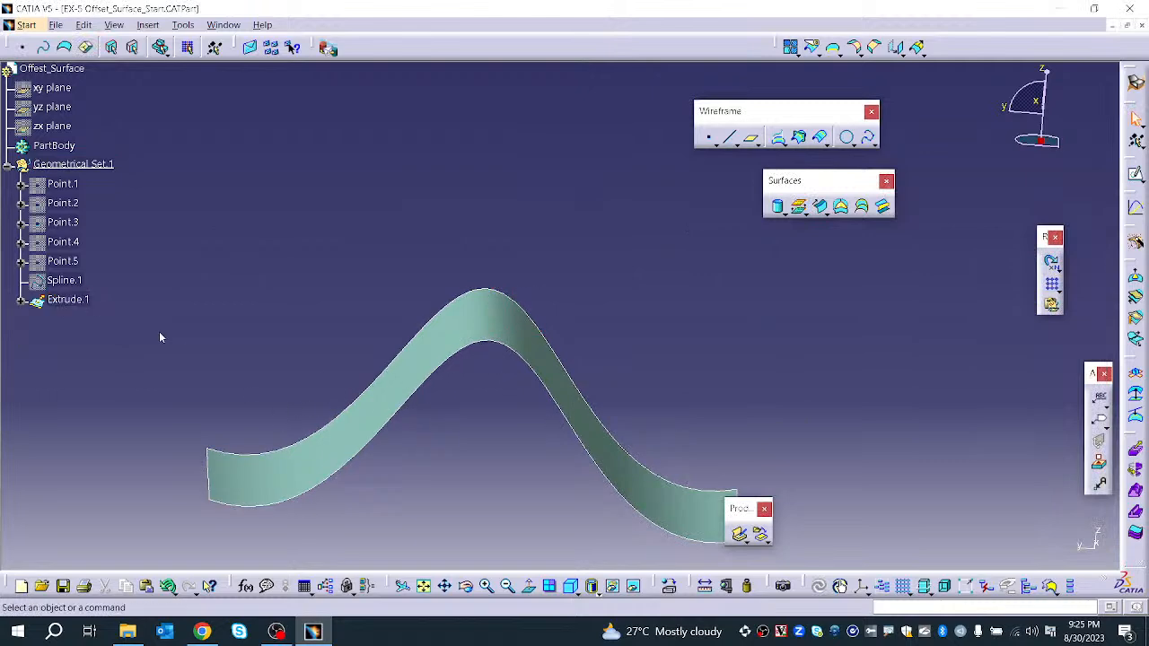
middle_drag(228, 364, 527, 399)
middle_drag(397, 320, 376, 345)
middle_drag(268, 387, 571, 252)
middle_drag(675, 281, 444, 351)
middle_drag(560, 308, 691, 297)
click(805, 213)
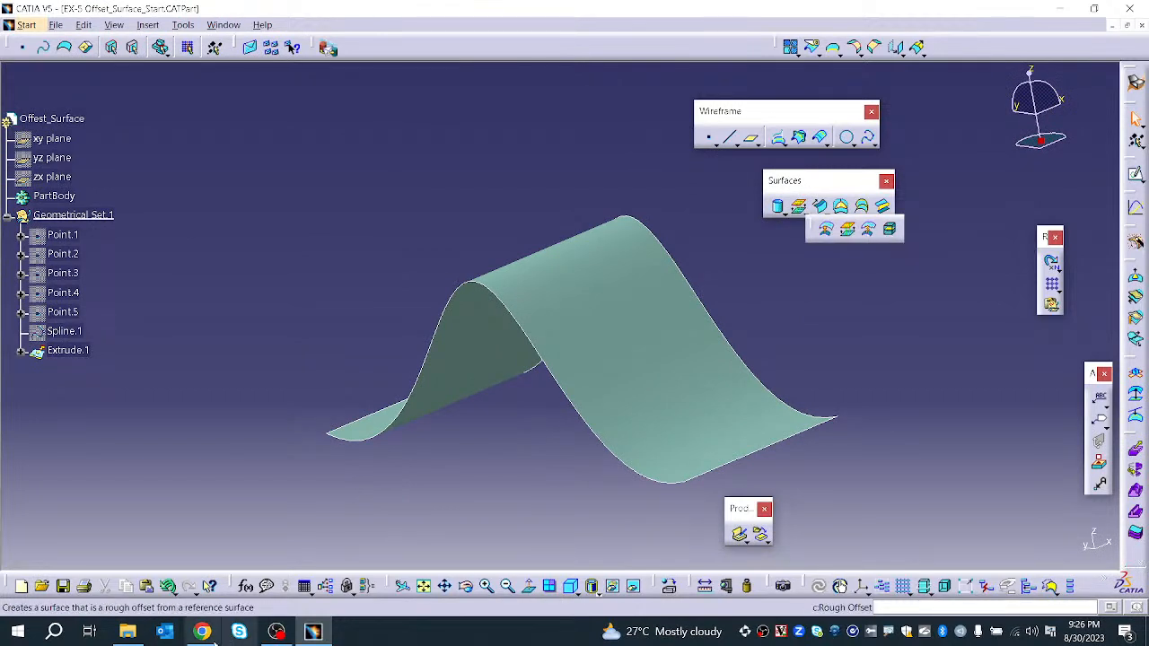
Switch to the Downloads folder window in File Explorer
click(133, 633)
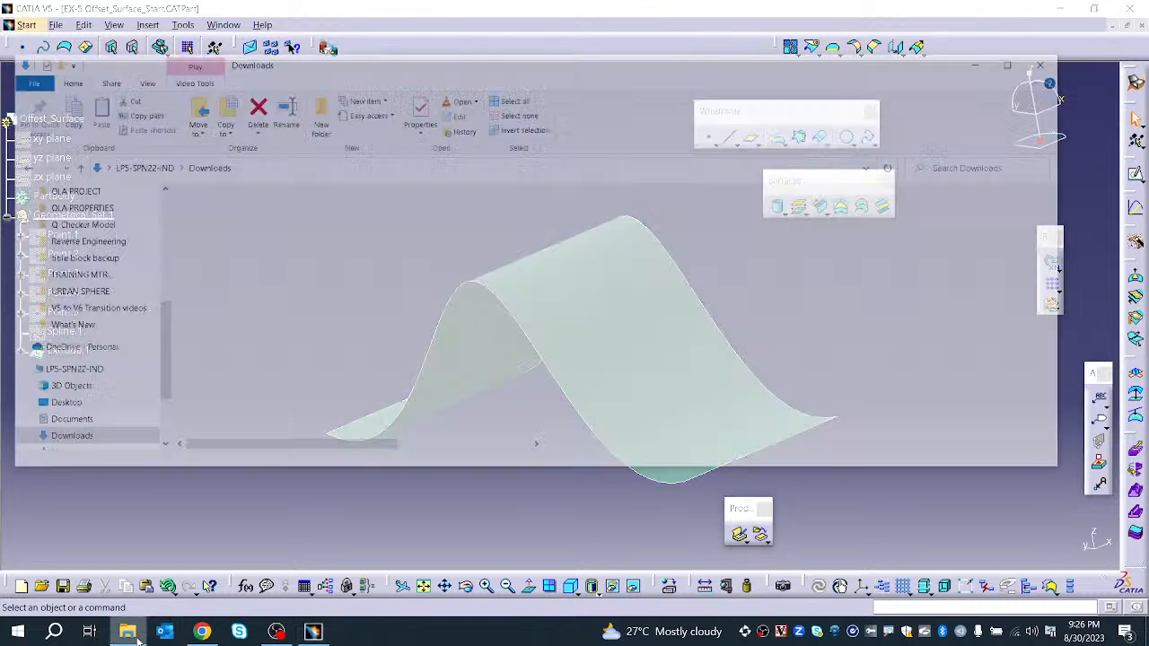